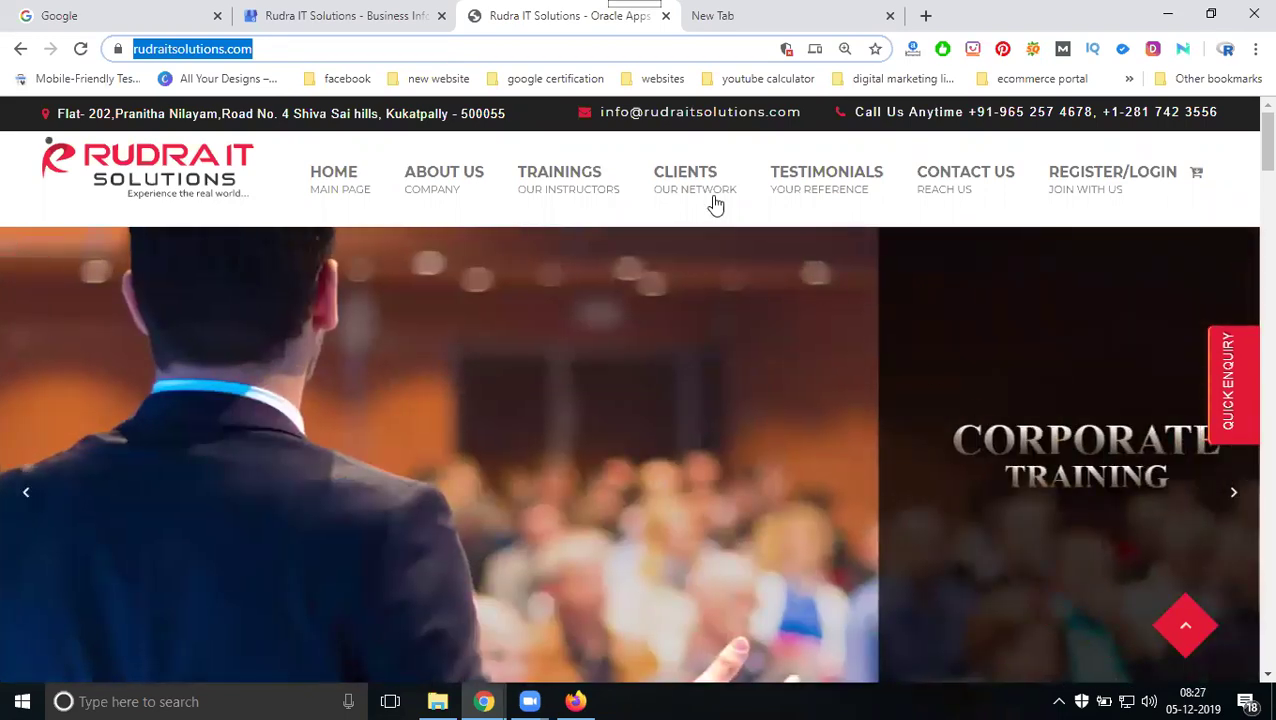
- Switch to the Rudra IT Solutions business Info page in Google My Business
click(352, 17)
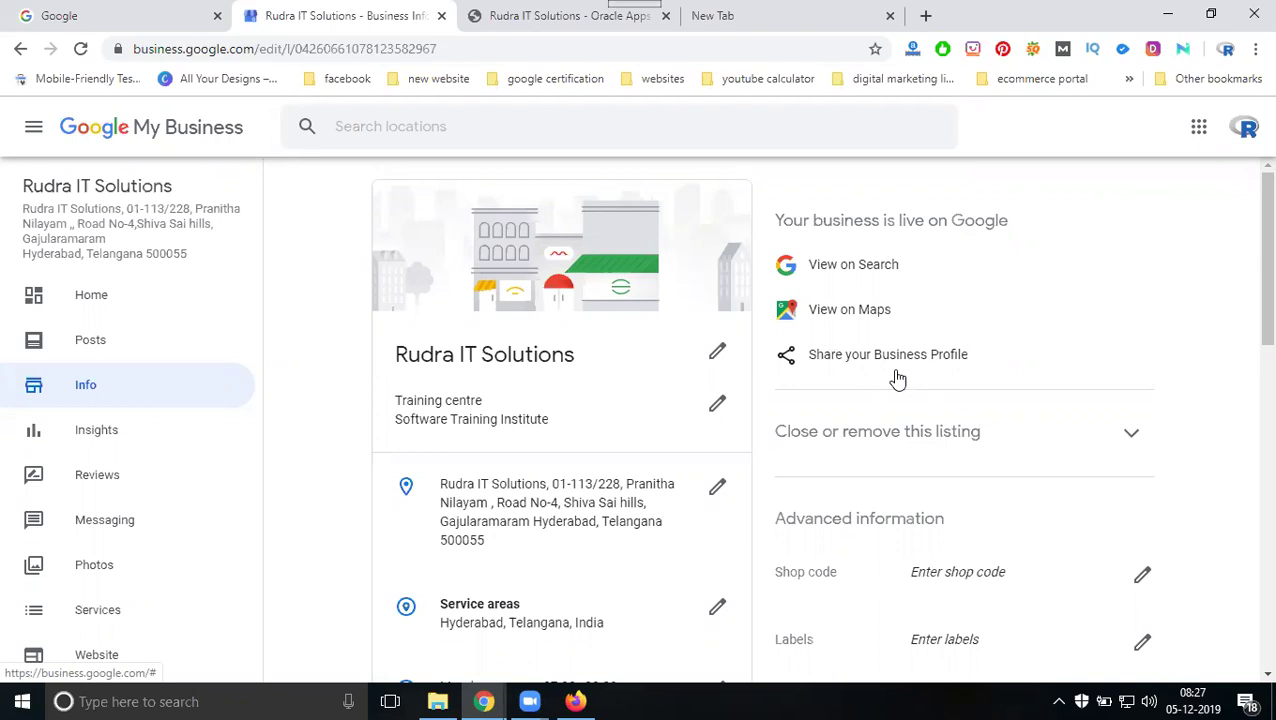
- Search Google for 'rudra it solutions' and scroll through the results
click(162, 28)
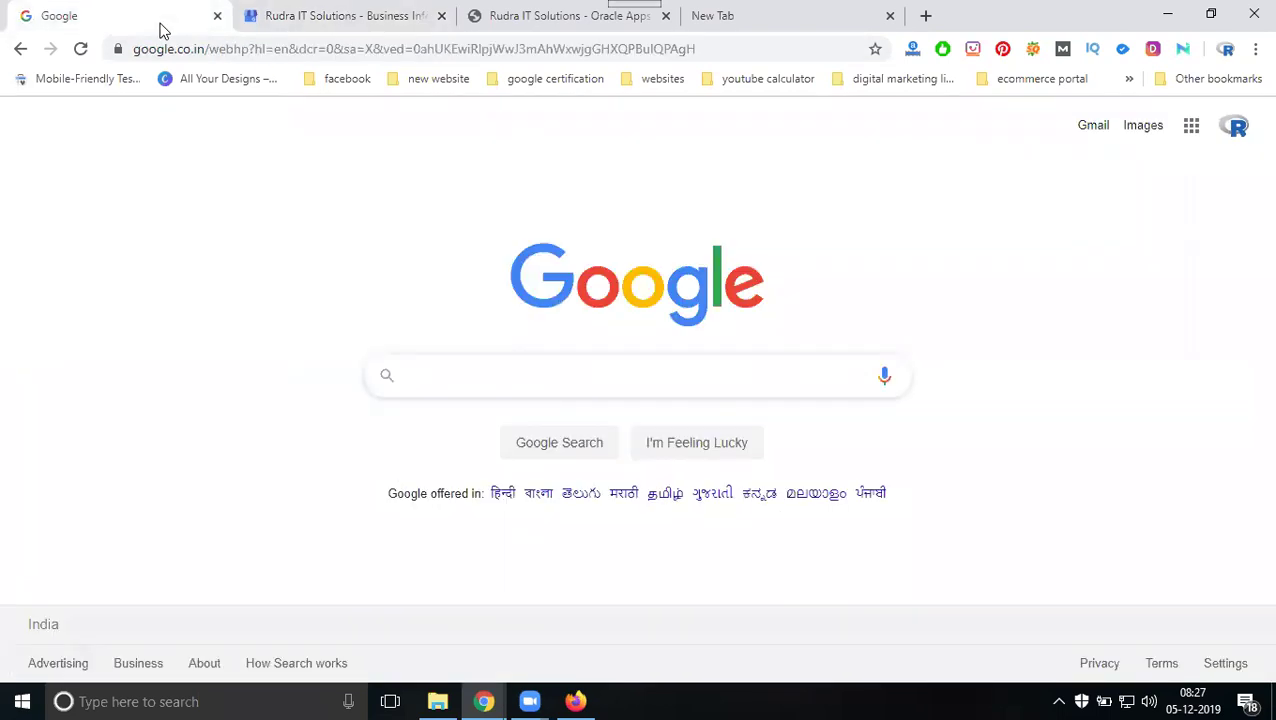
text(rudra)
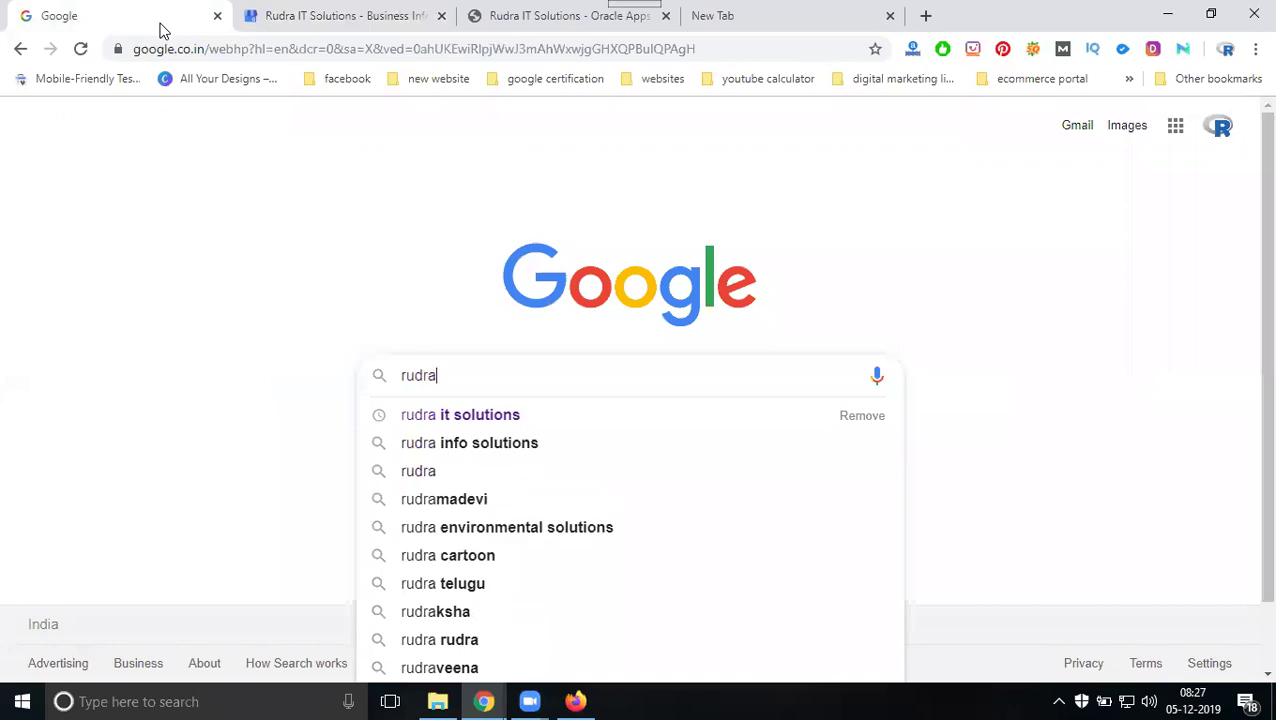
text( it solut)
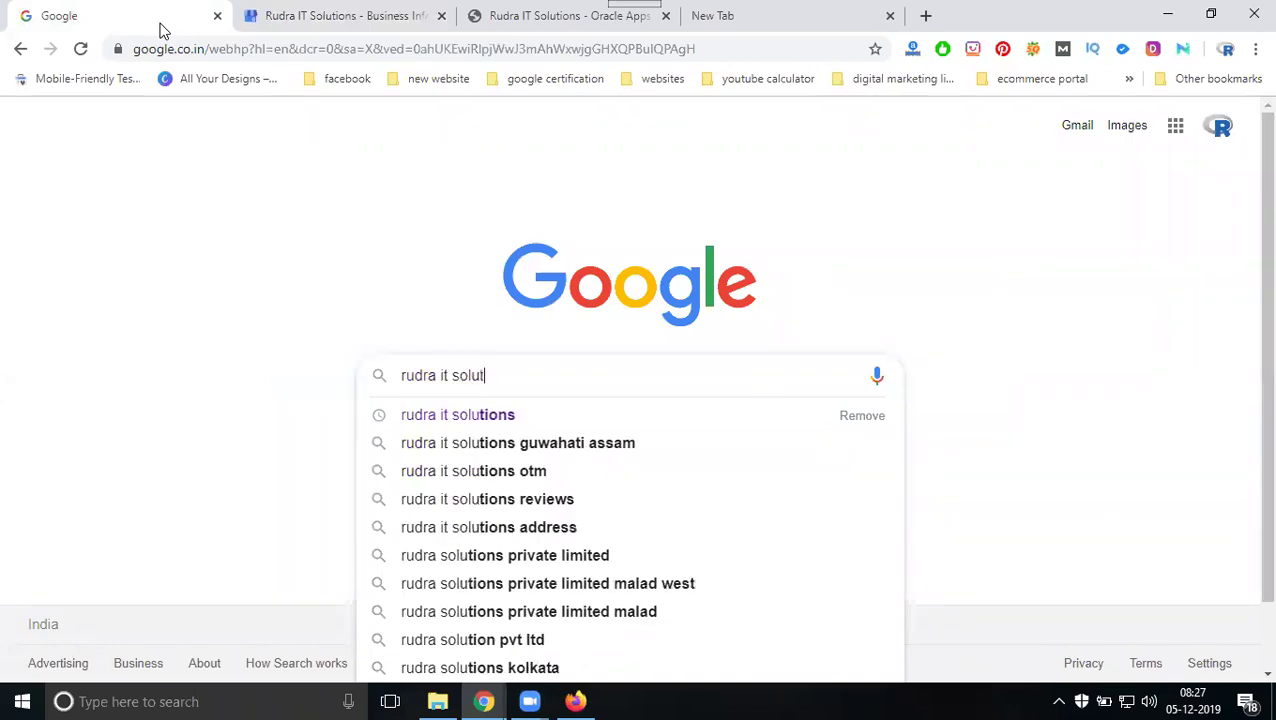
text(ions)
key(Return)
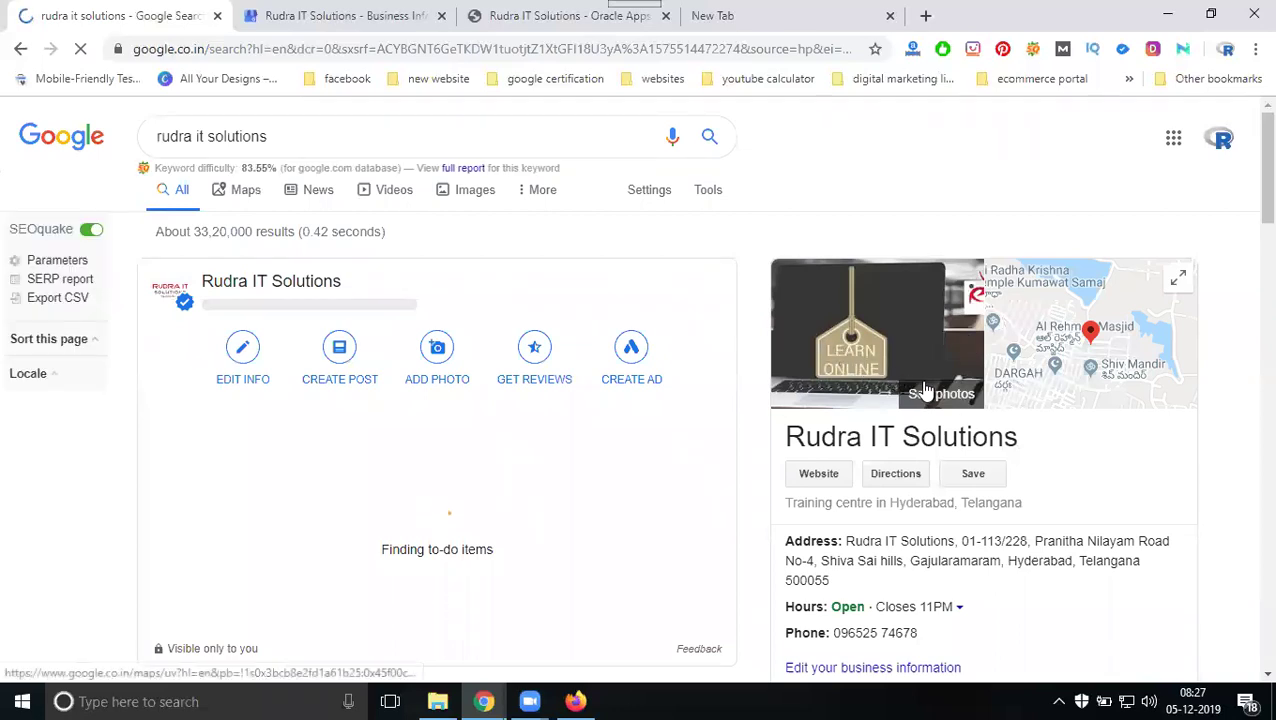
scroll(925, 388, down, 5)
scroll(980, 418, down, 3)
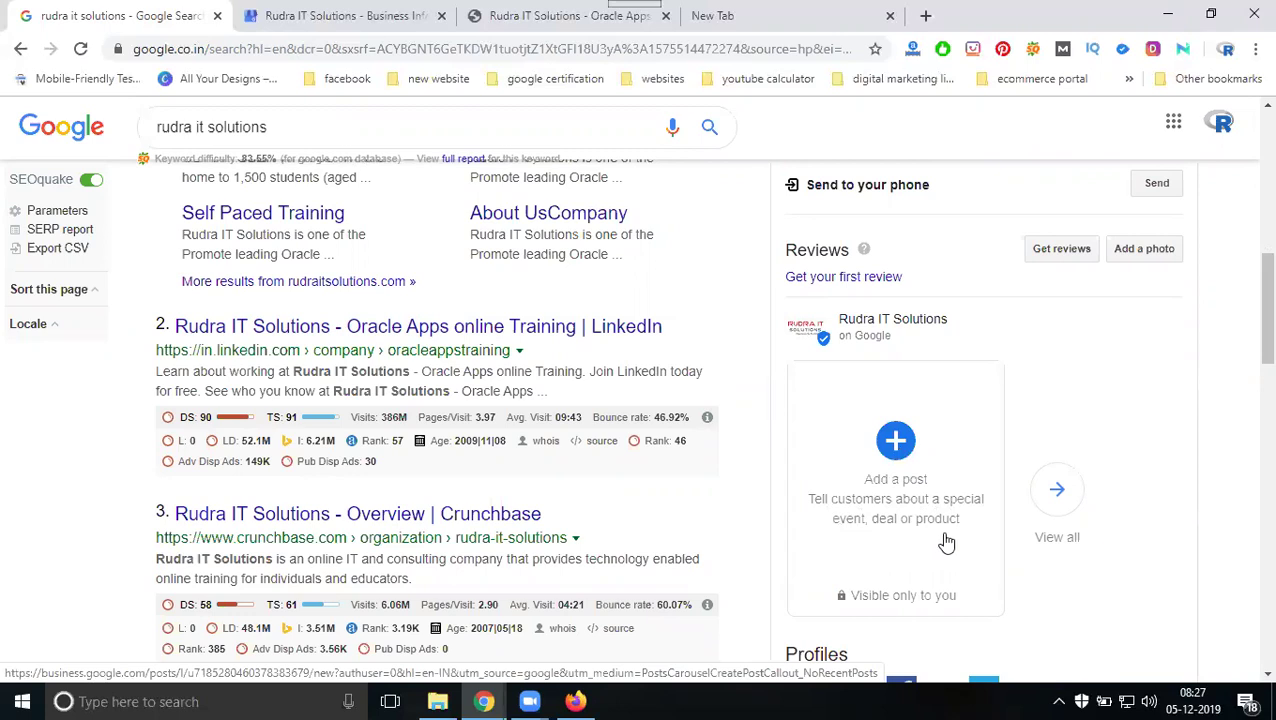
- Browse the business panel's Oracle Apps training posts, then close the posts viewer
click(1045, 487)
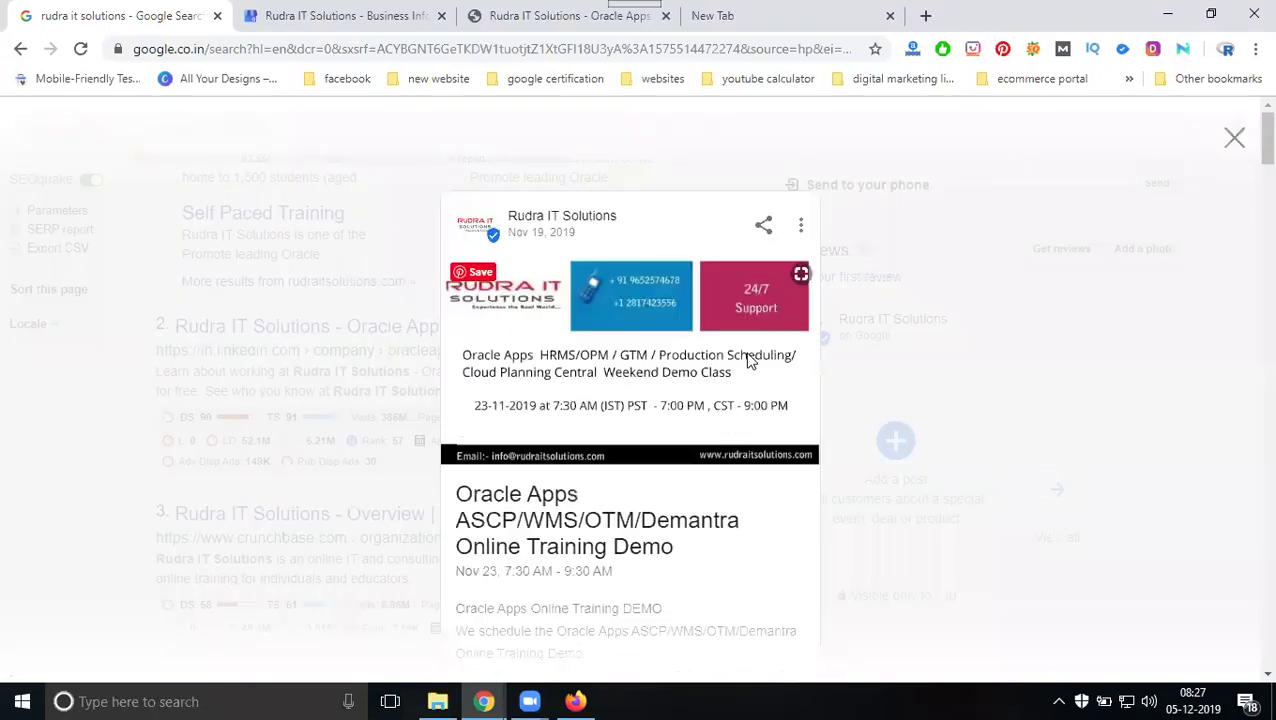
scroll(591, 280, down, 2)
scroll(591, 280, down, 1)
scroll(591, 280, down, 3)
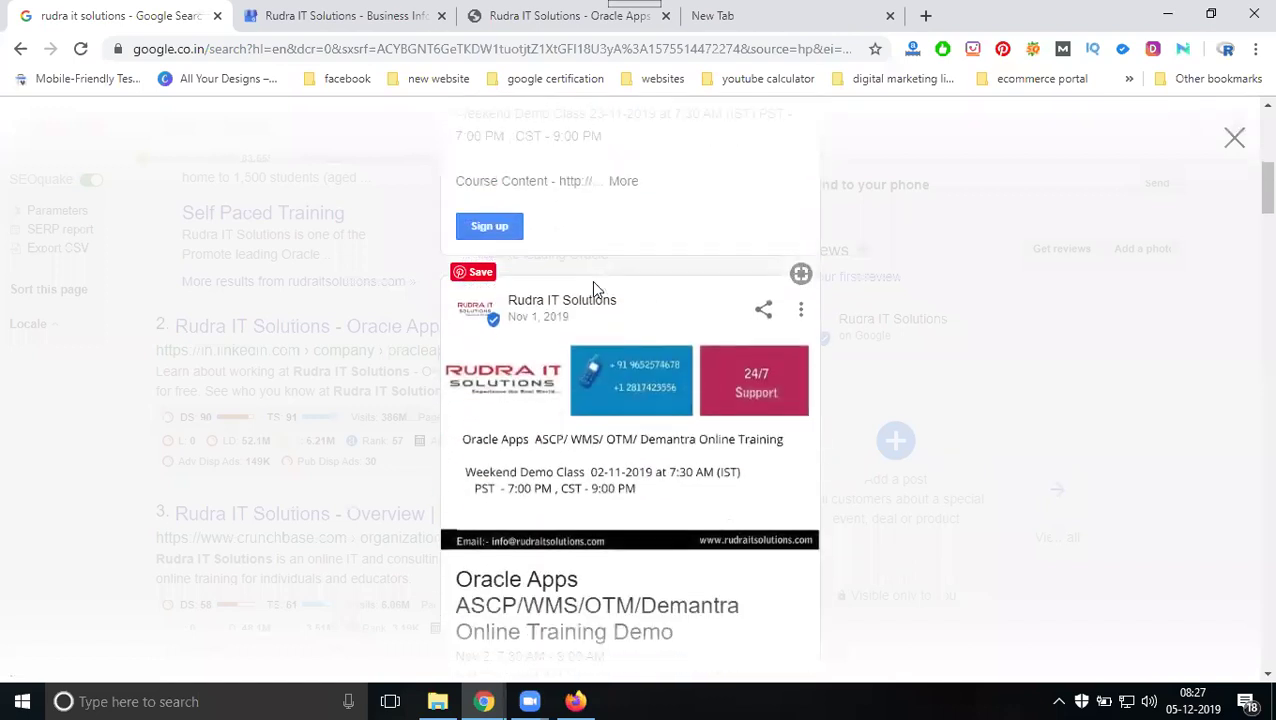
scroll(591, 280, down, 1)
scroll(593, 289, down, 2)
scroll(593, 289, down, 4)
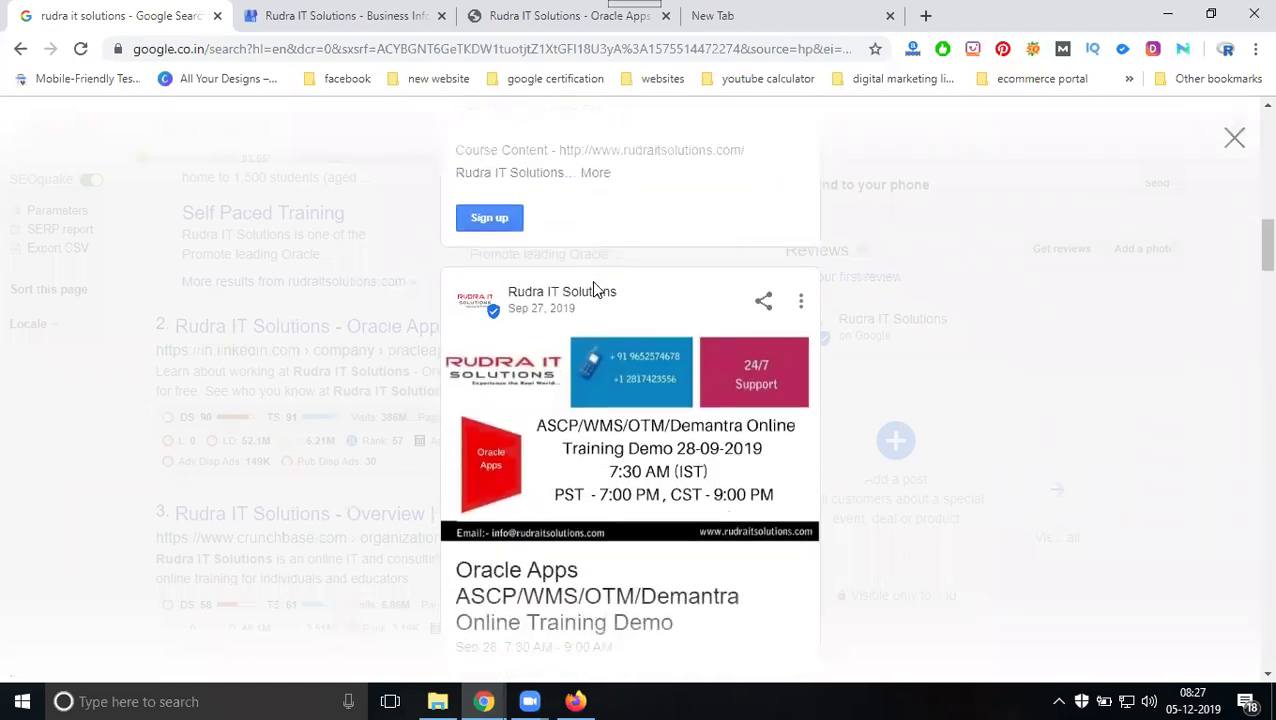
scroll(593, 289, down, 3)
scroll(593, 287, down, 1)
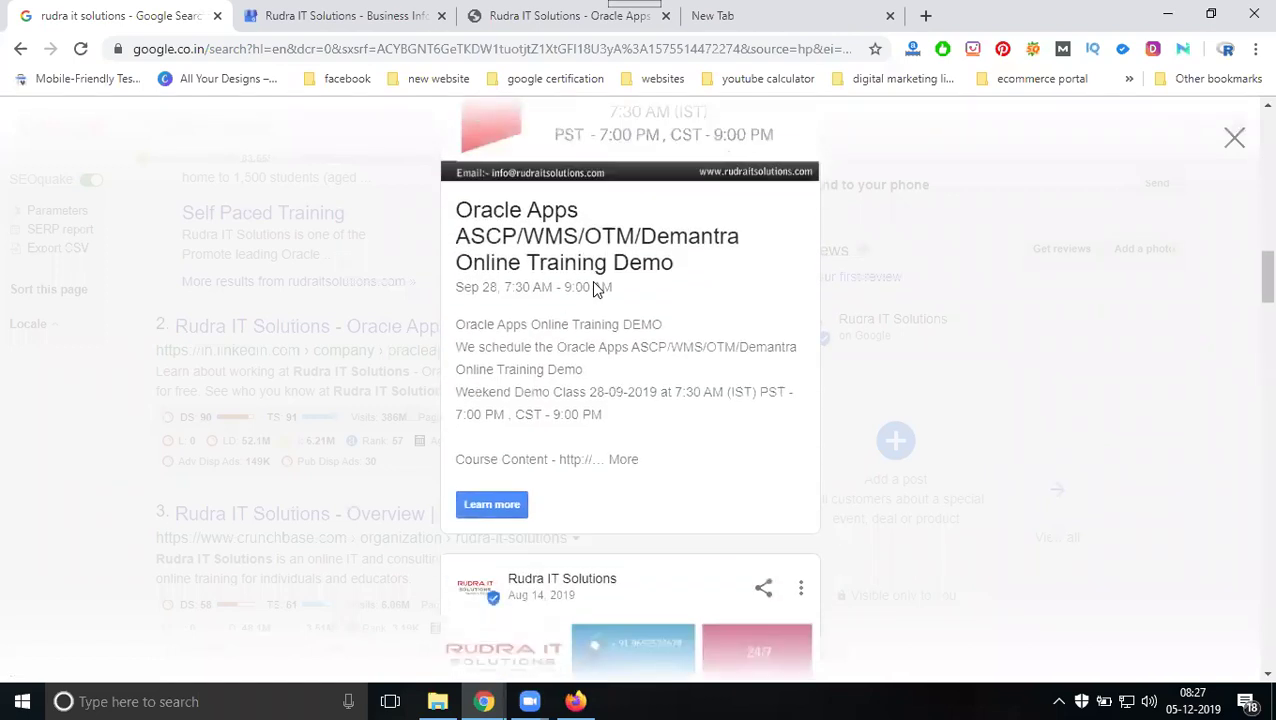
click(1237, 142)
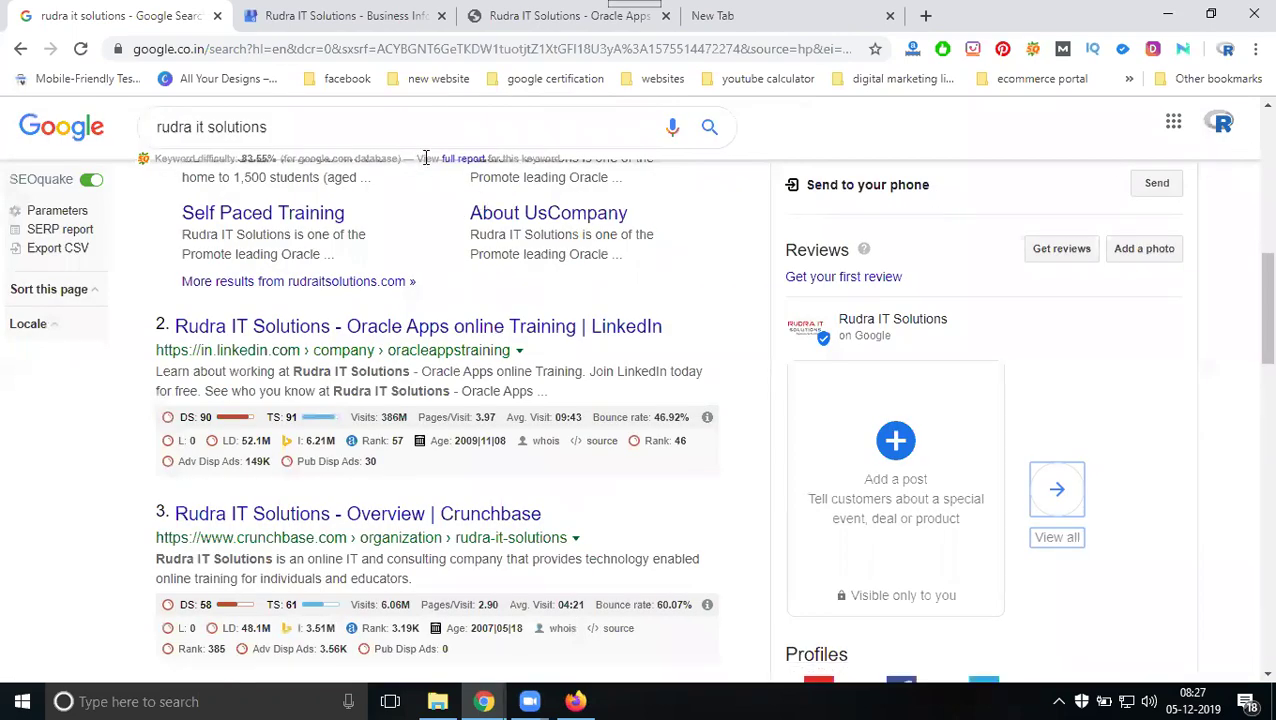
- Go to the Rudra IT Solutions Posts page and start a new event post
click(339, 20)
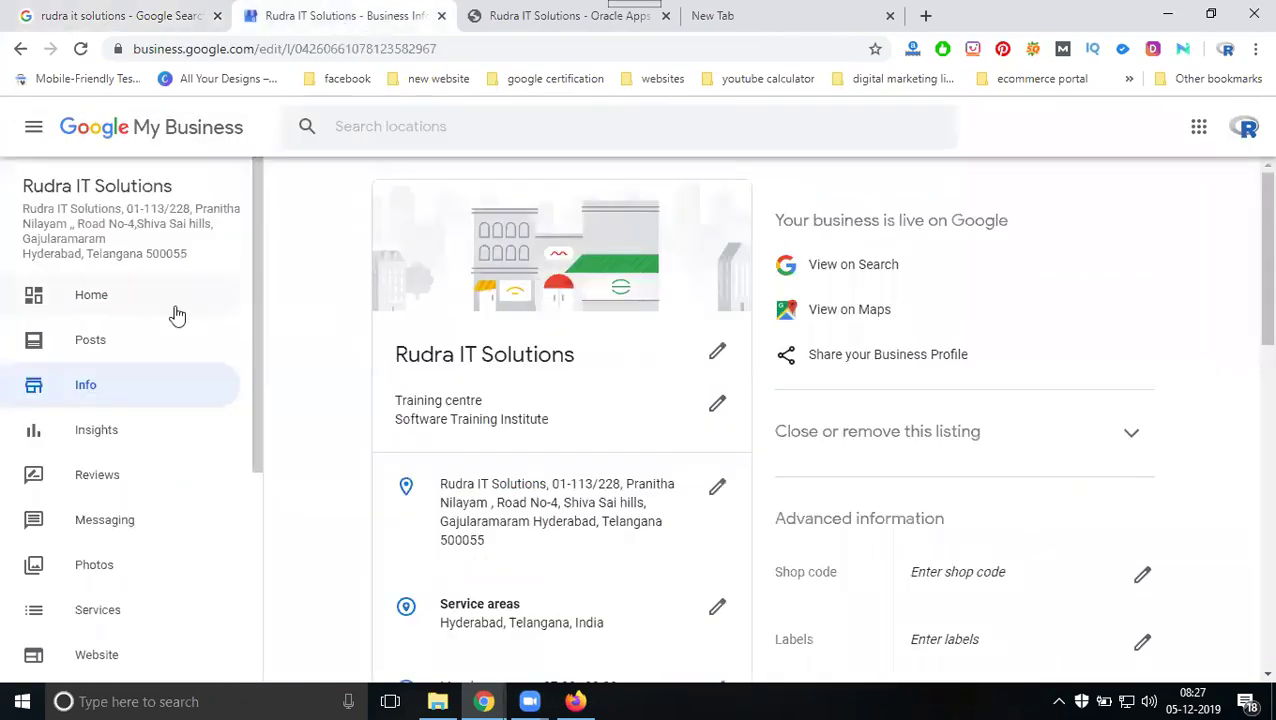
click(123, 343)
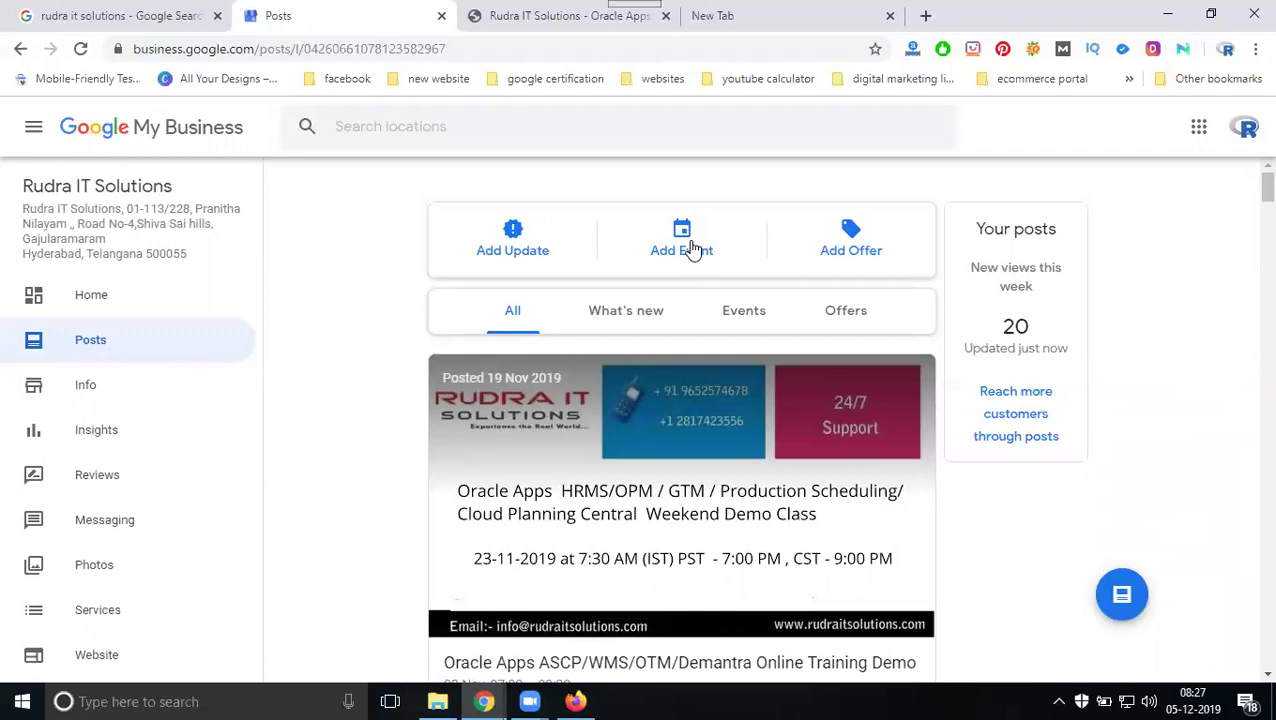
click(692, 249)
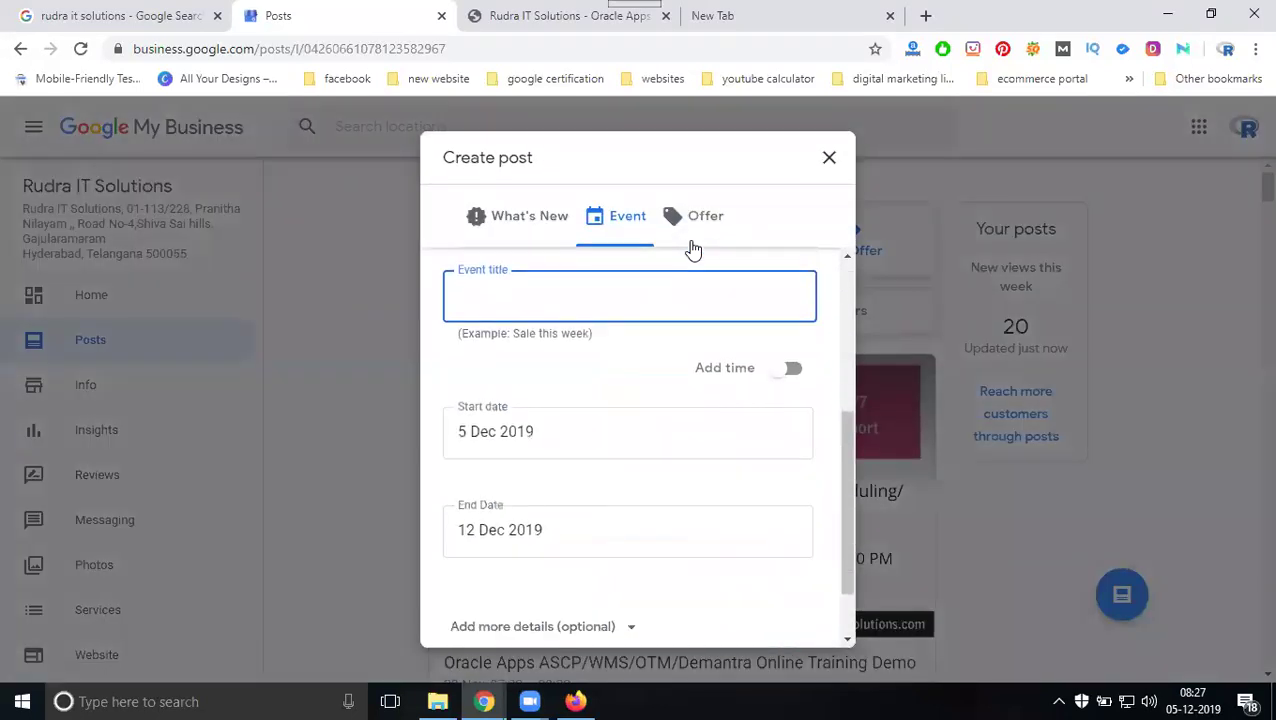
- Open the 'demo class' notes from the rudra project folder, read them maximized, then minimize
click(437, 701)
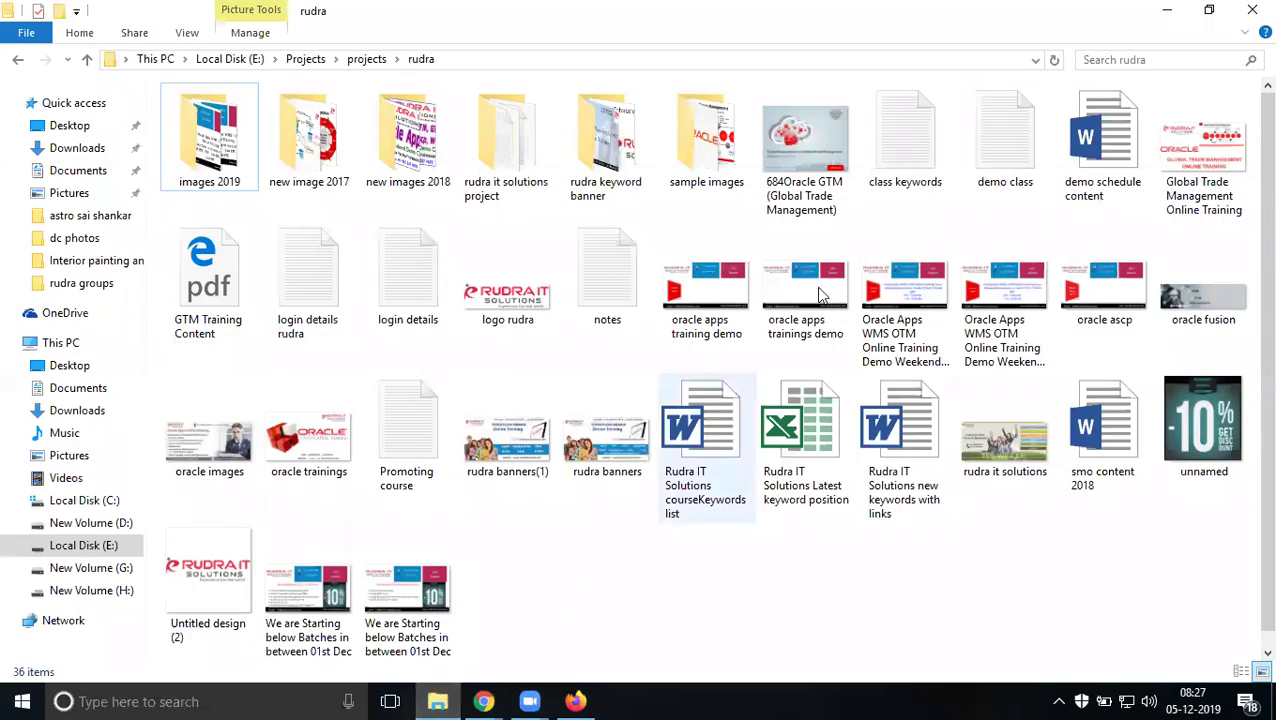
double_click(988, 148)
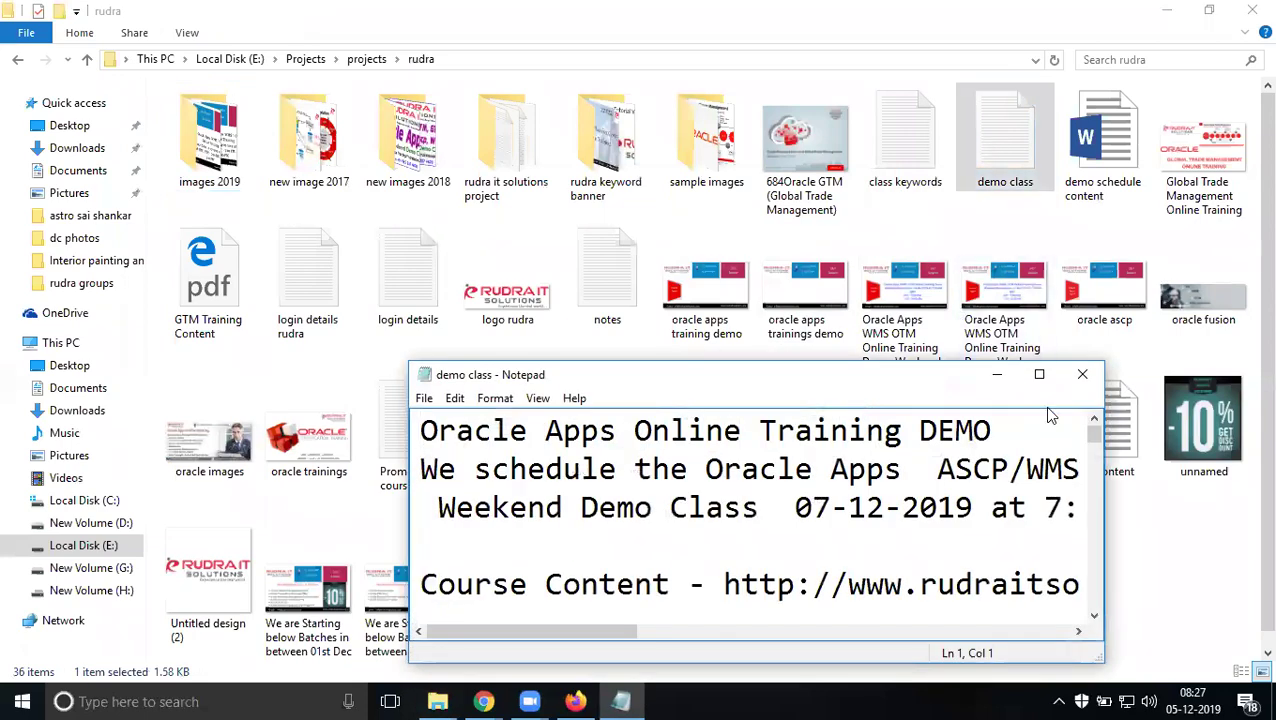
click(1038, 376)
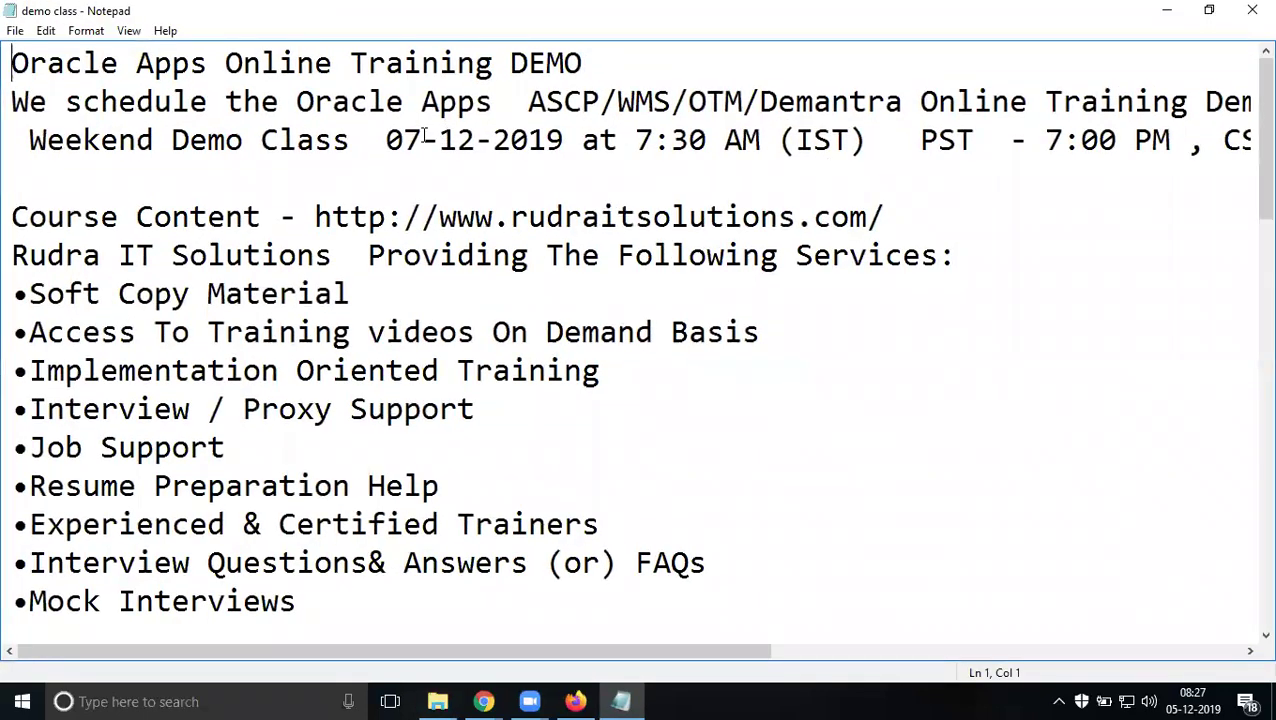
scroll(400, 330, down, 3)
scroll(410, 343, down, 2)
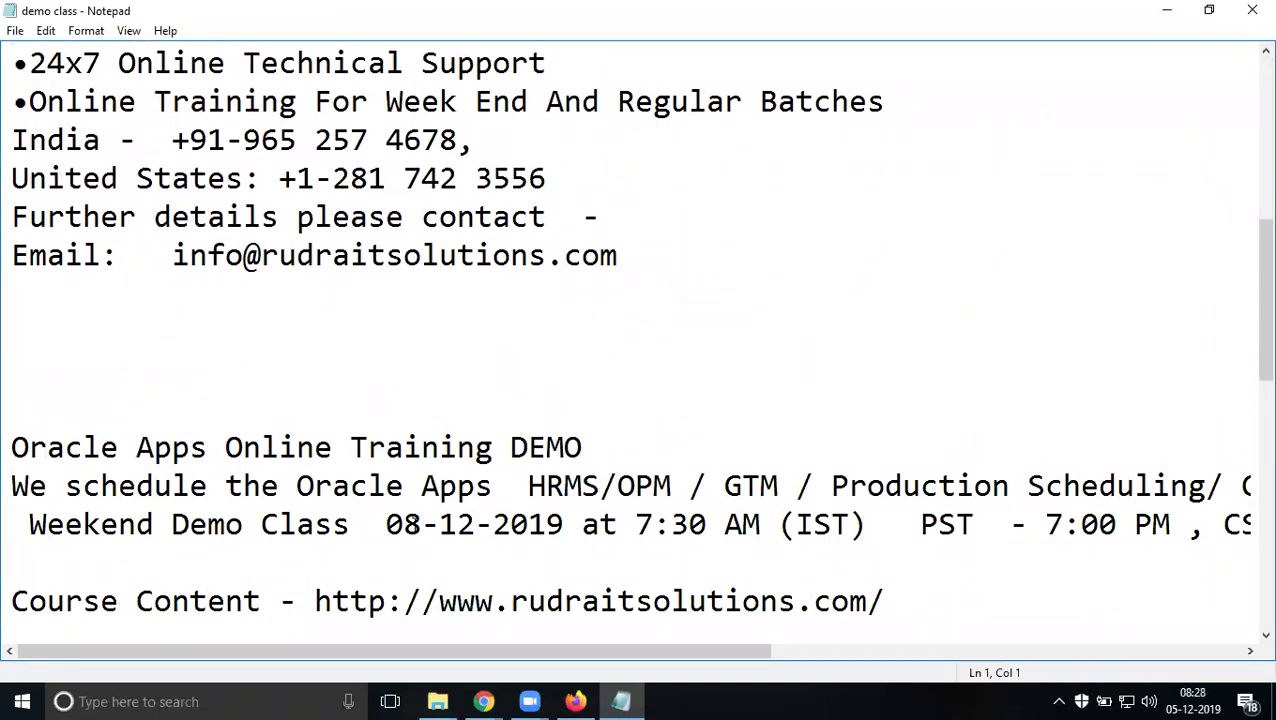
click(1163, 10)
- Open the Oracle Apps demo-class banner from Canva's designs and update its date to 08-12-2019
click(1160, 14)
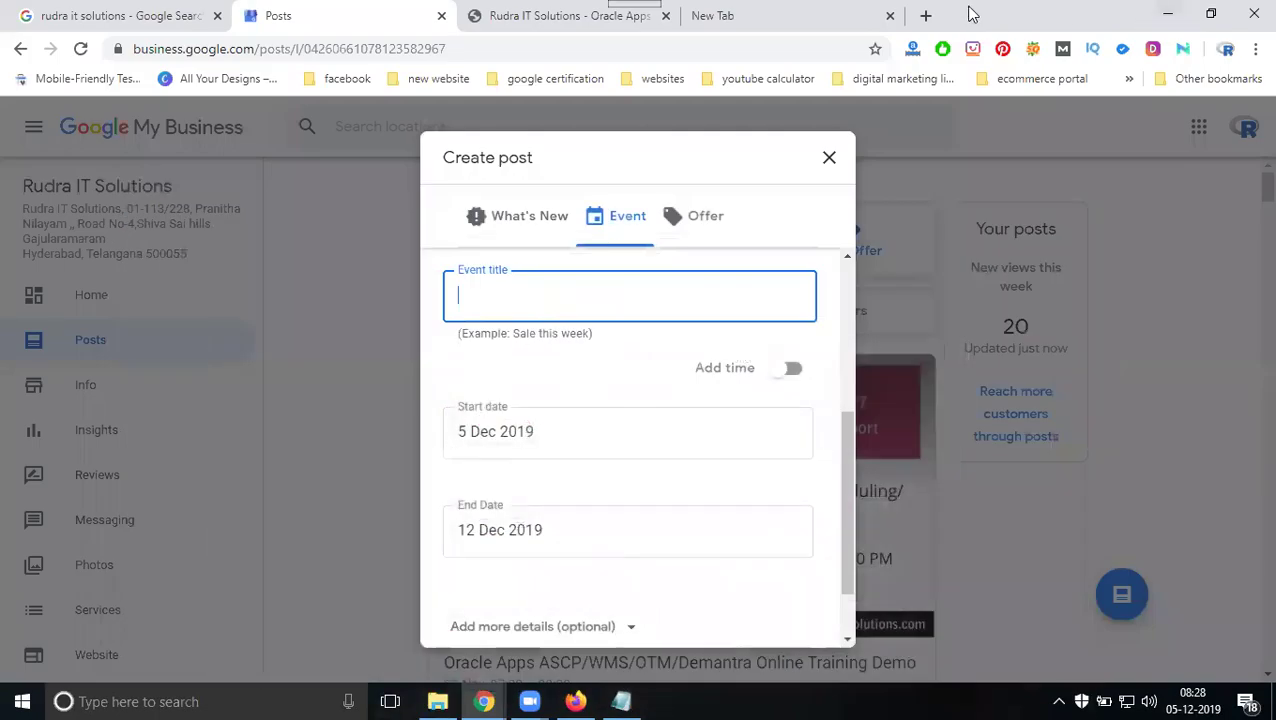
click(832, 14)
click(176, 84)
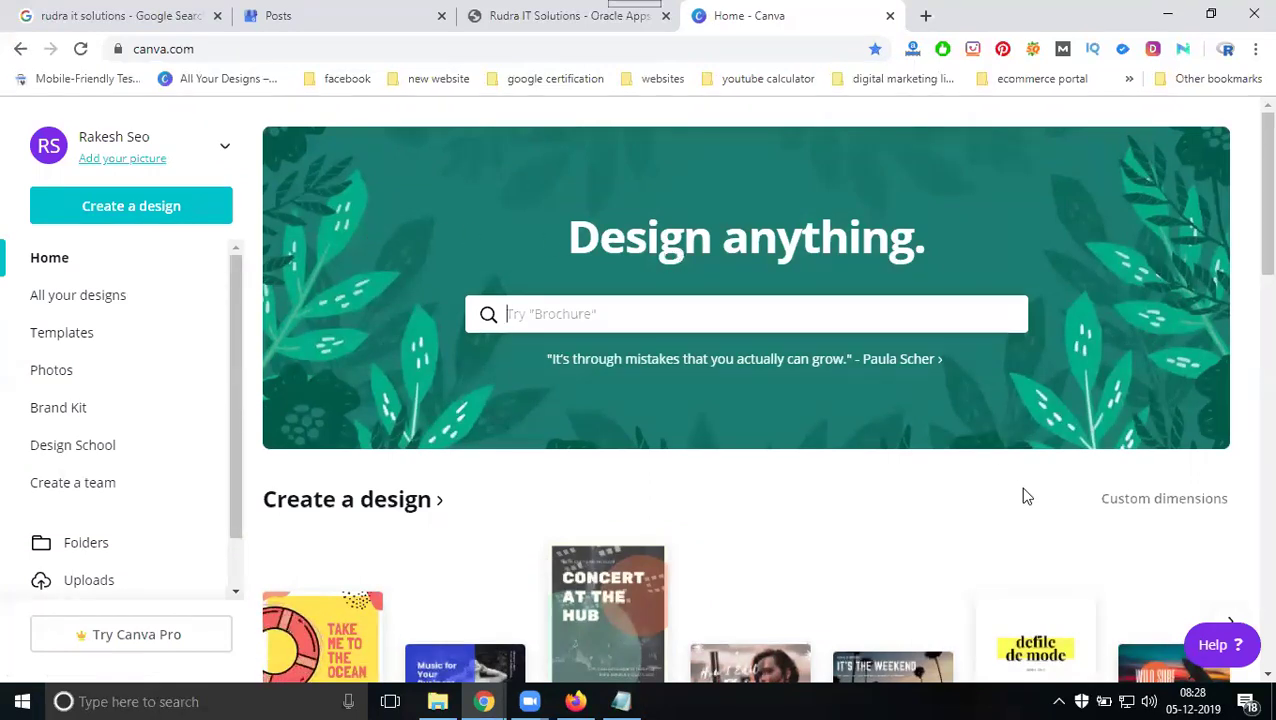
scroll(900, 508, down, 2)
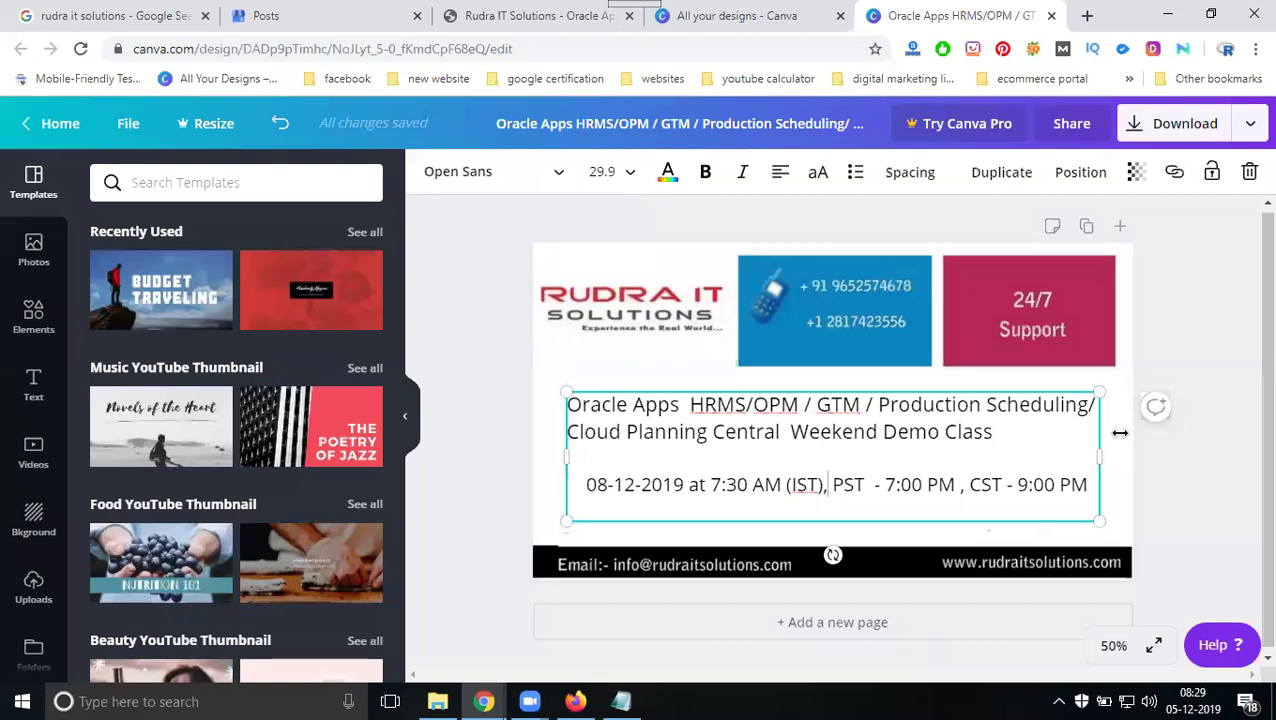
click(1120, 432)
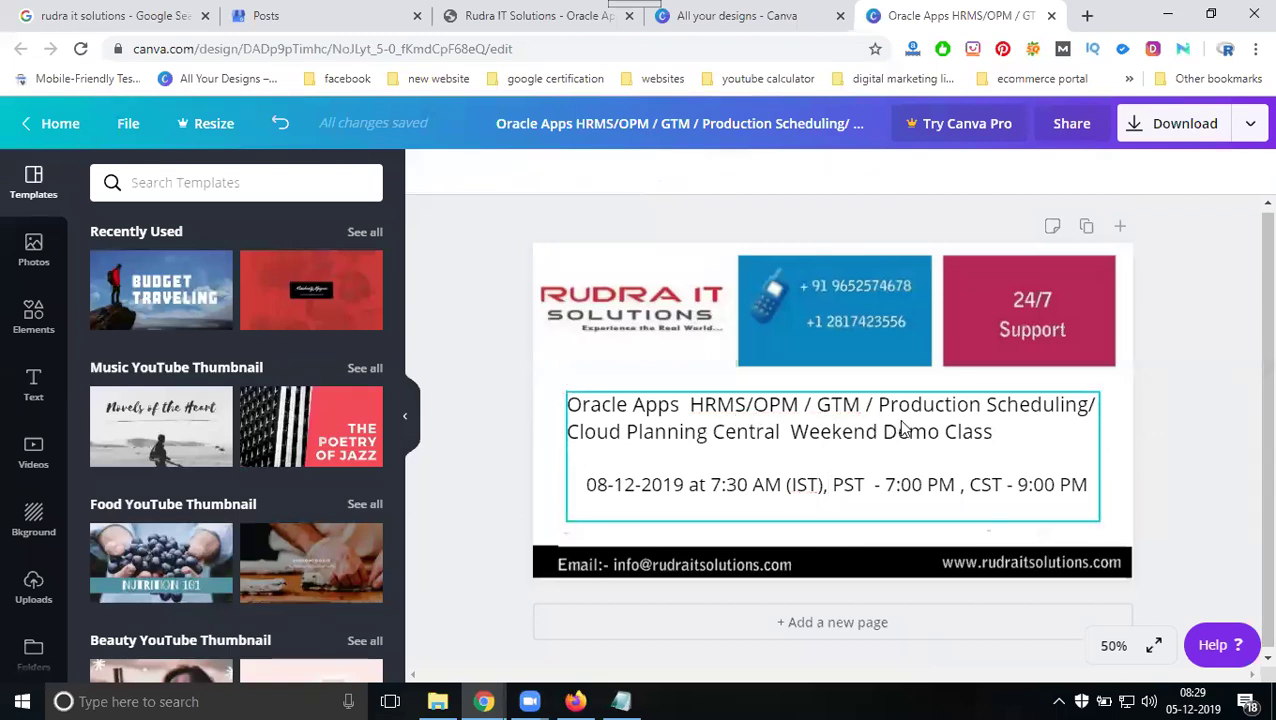
- Download the Oracle Apps banner as a JPG image
click(1122, 123)
click(1095, 252)
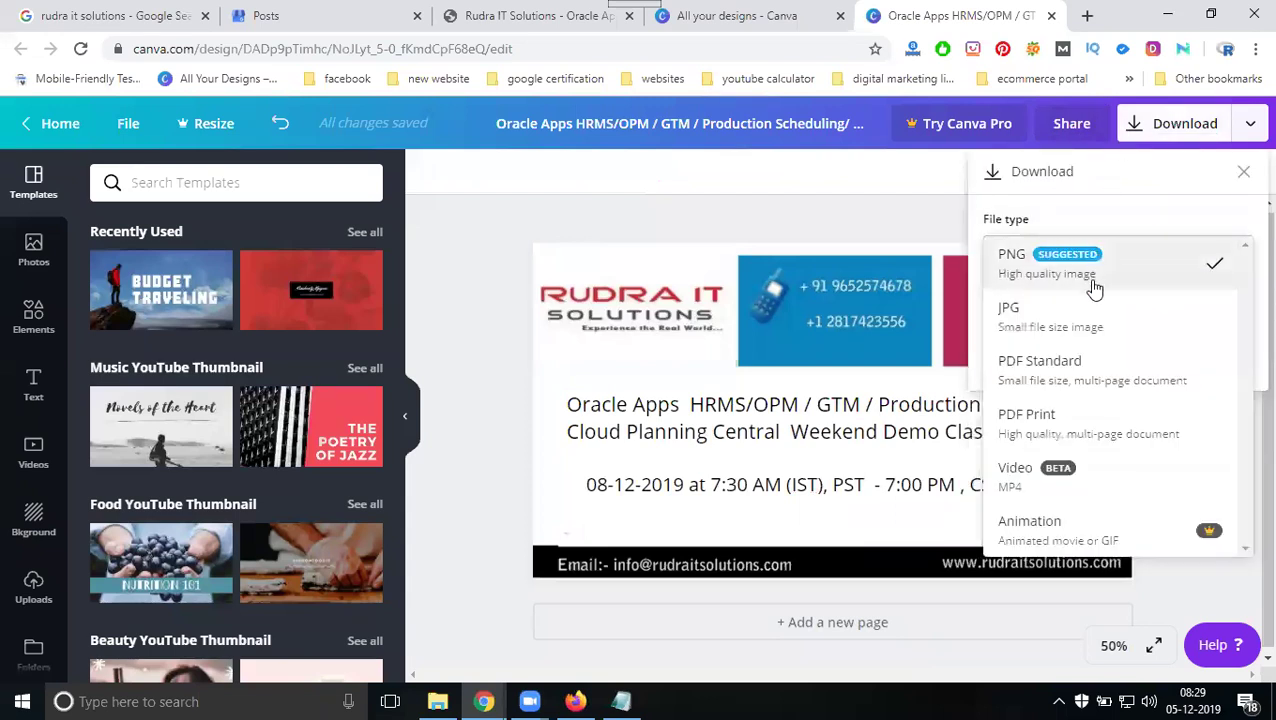
click(1085, 322)
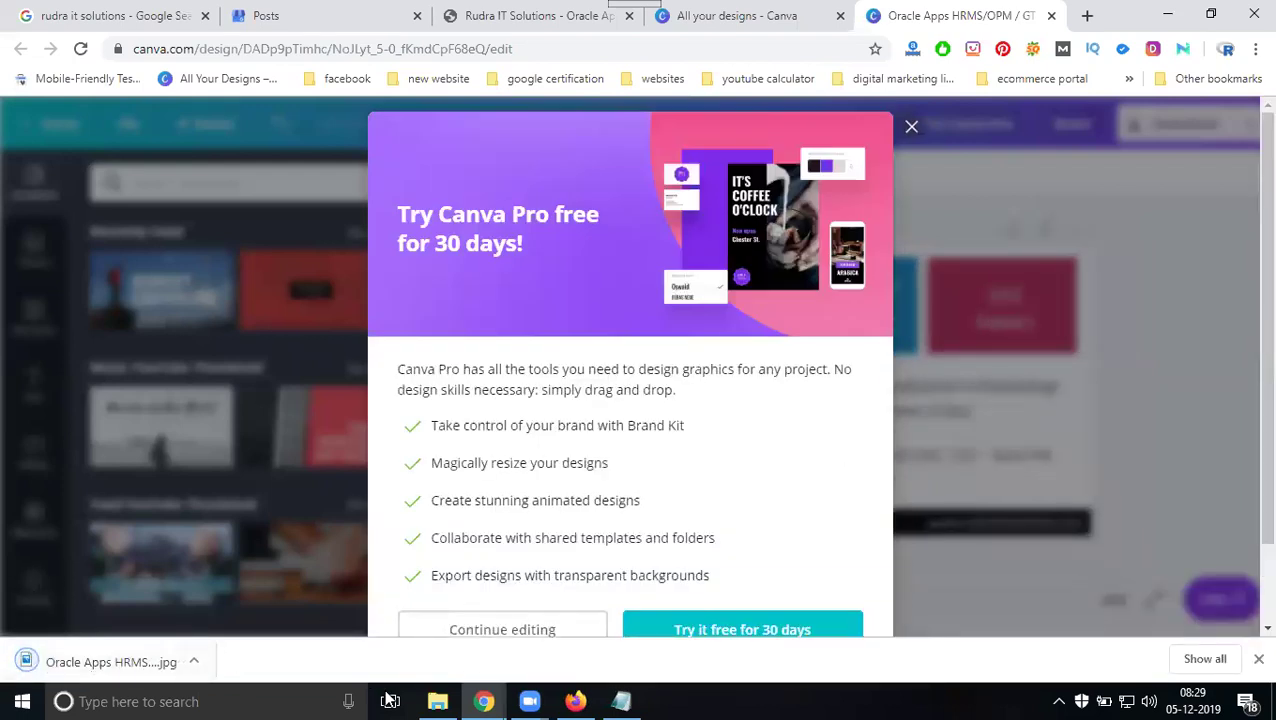
- Upload the Oracle Apps banner JPG from Downloads as the event photo, then select the notes' title line
click(336, 12)
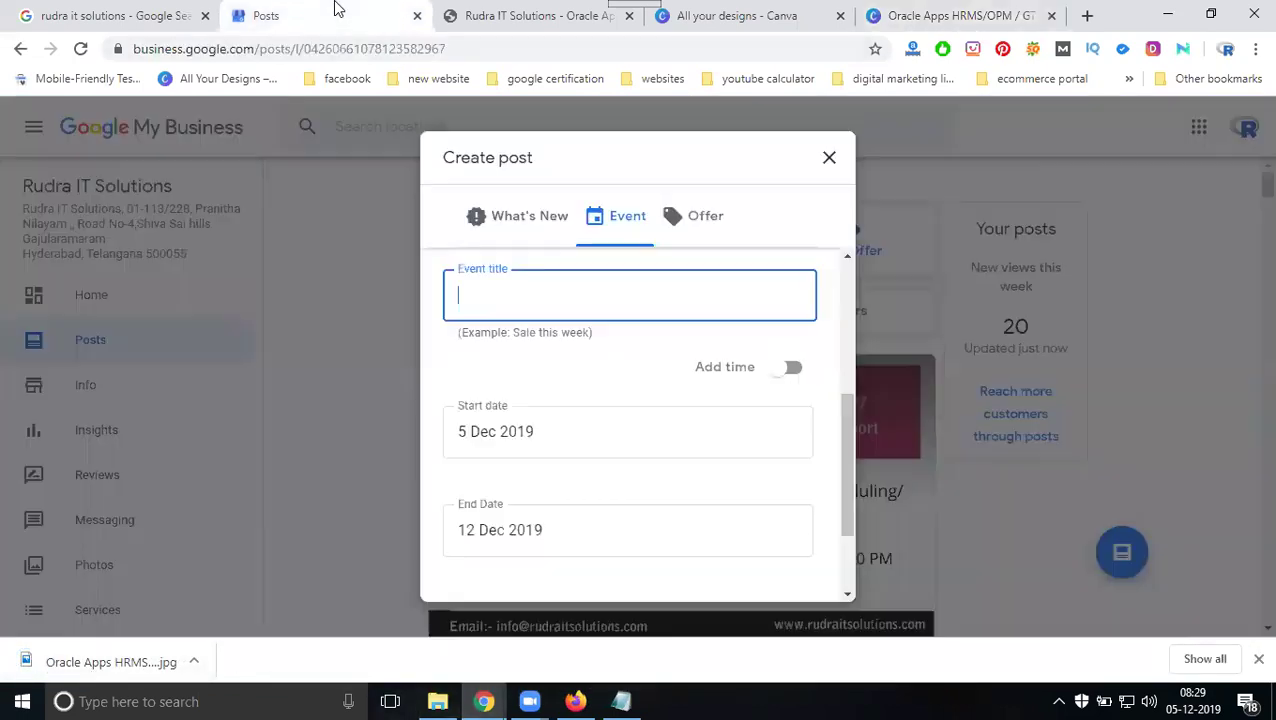
scroll(612, 337, up, 1)
scroll(610, 336, up, 3)
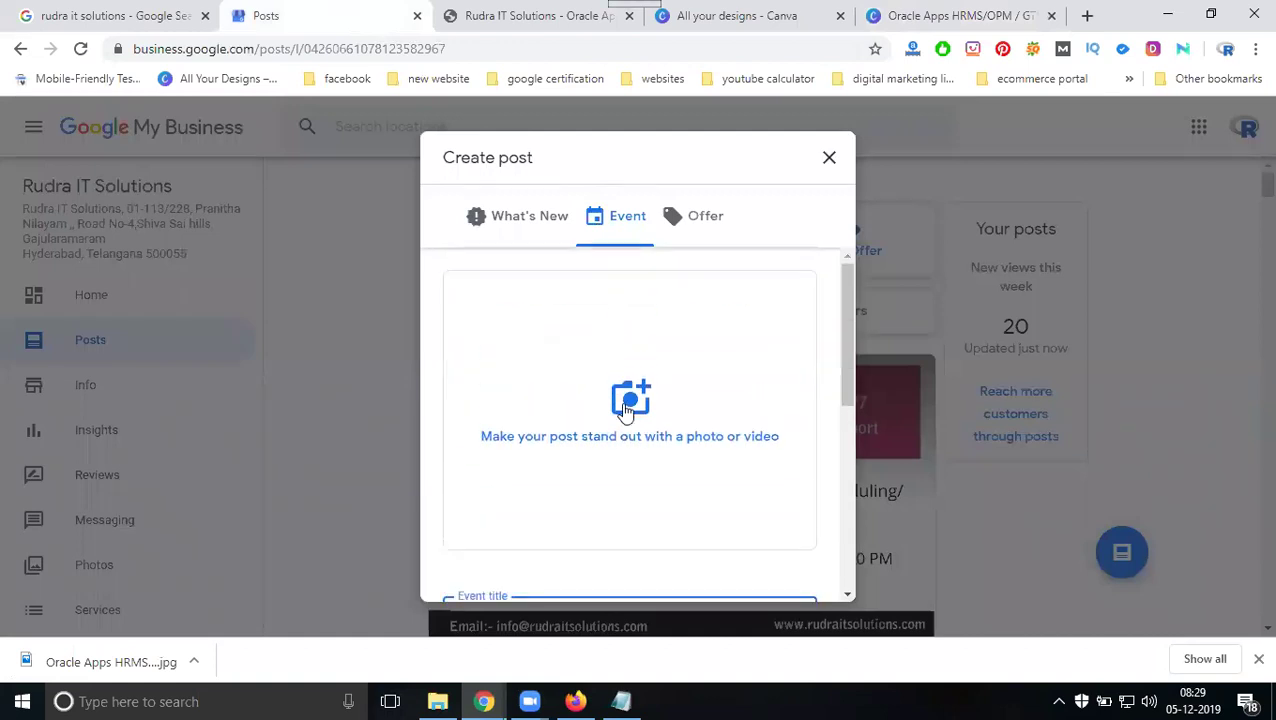
click(621, 402)
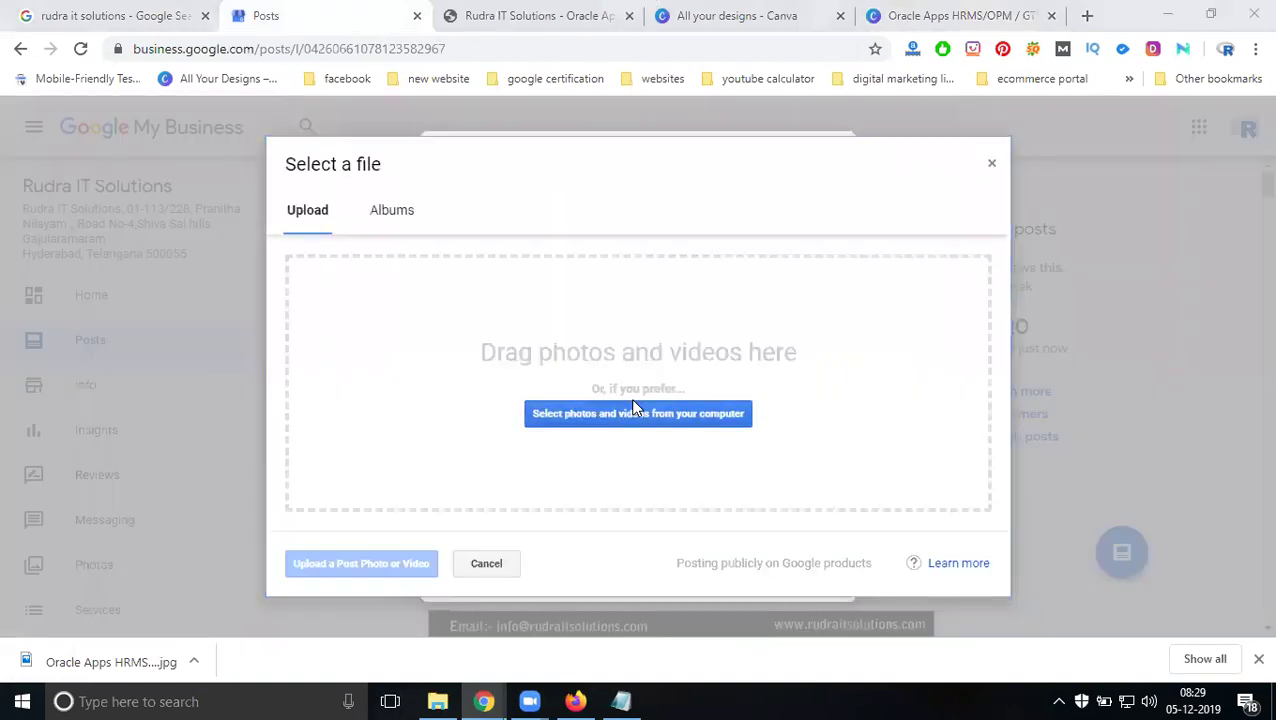
click(628, 410)
click(90, 179)
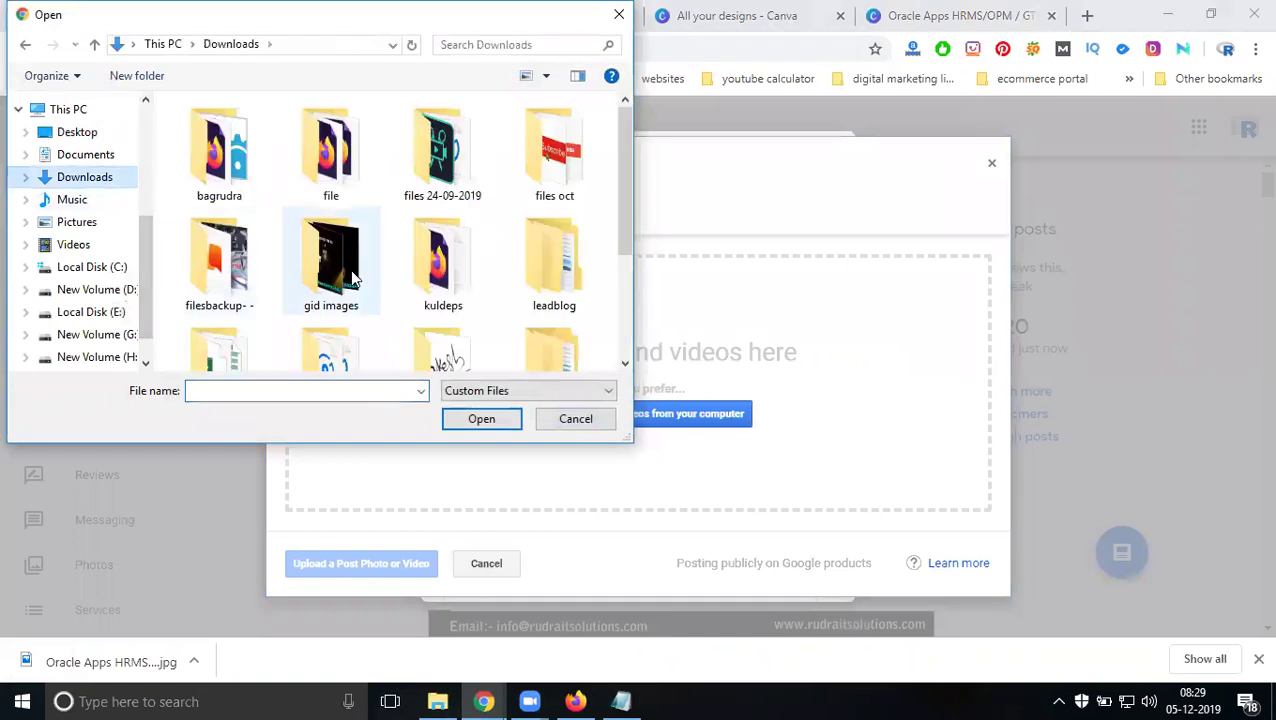
scroll(397, 282, down, 5)
double_click(441, 289)
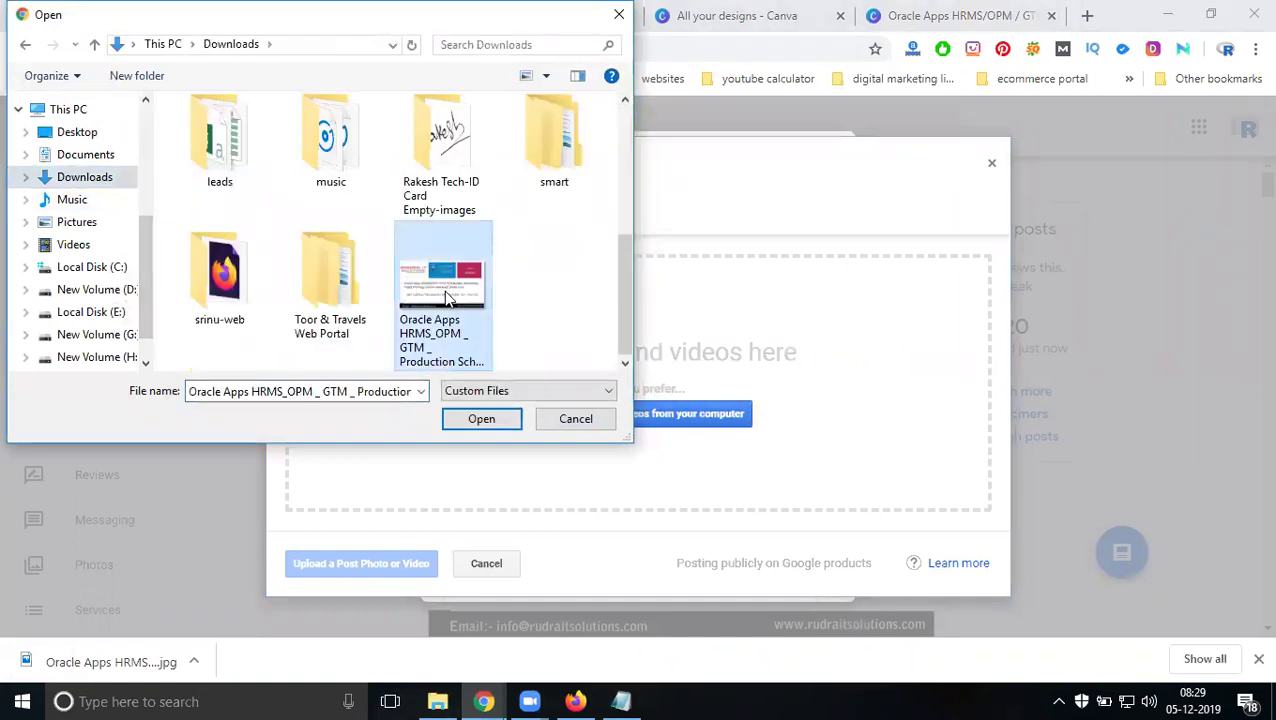
click(621, 701)
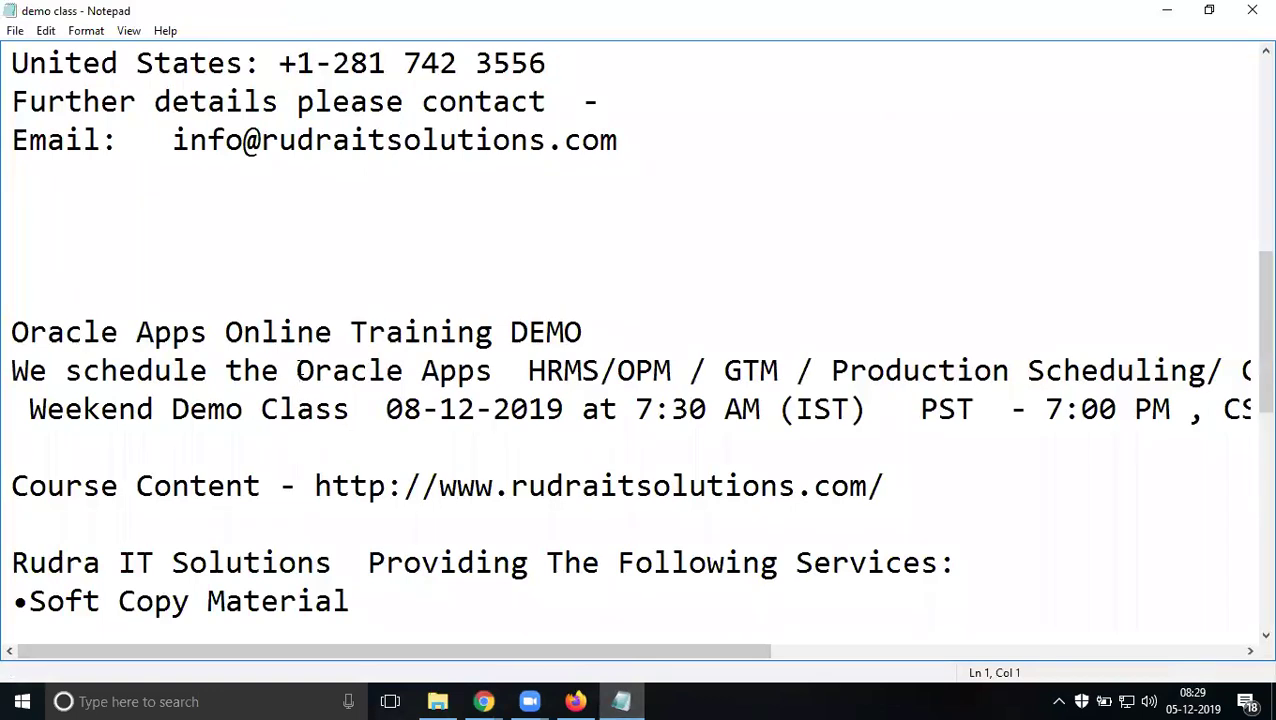
drag(298, 366, 1238, 370)
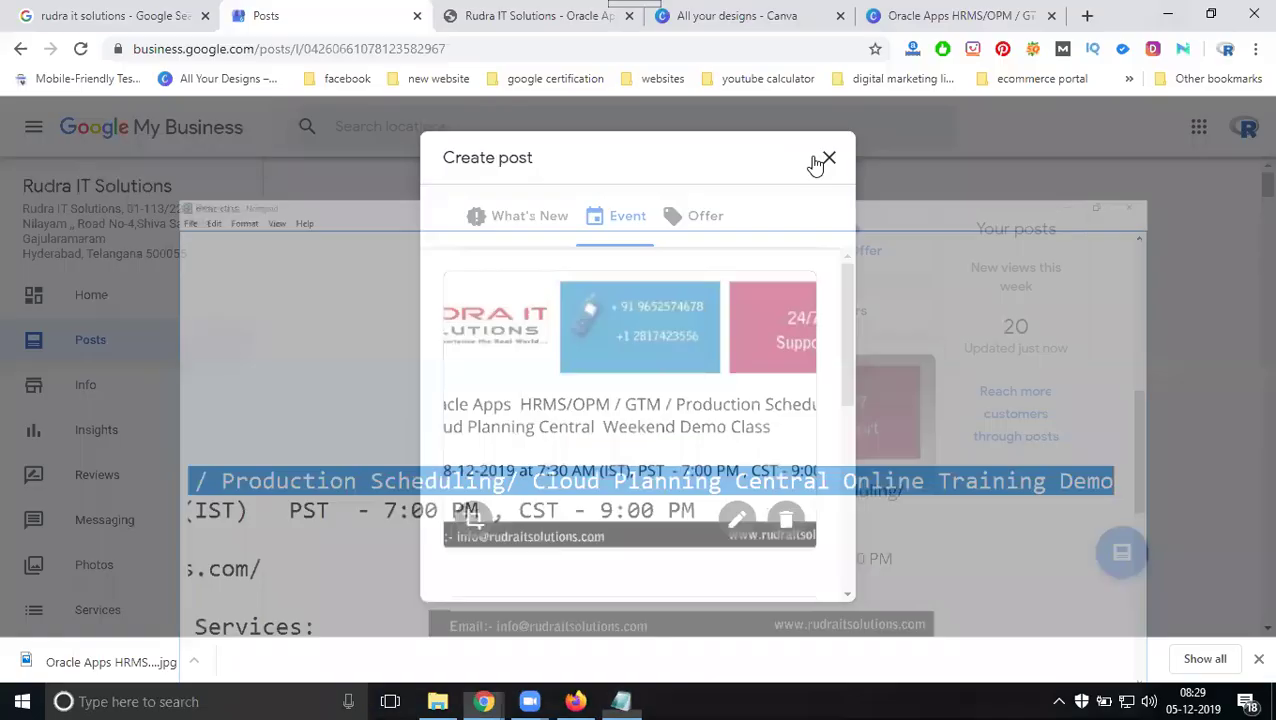
- Widen the photo crop to the full image and upload it to the post
click(1166, 10)
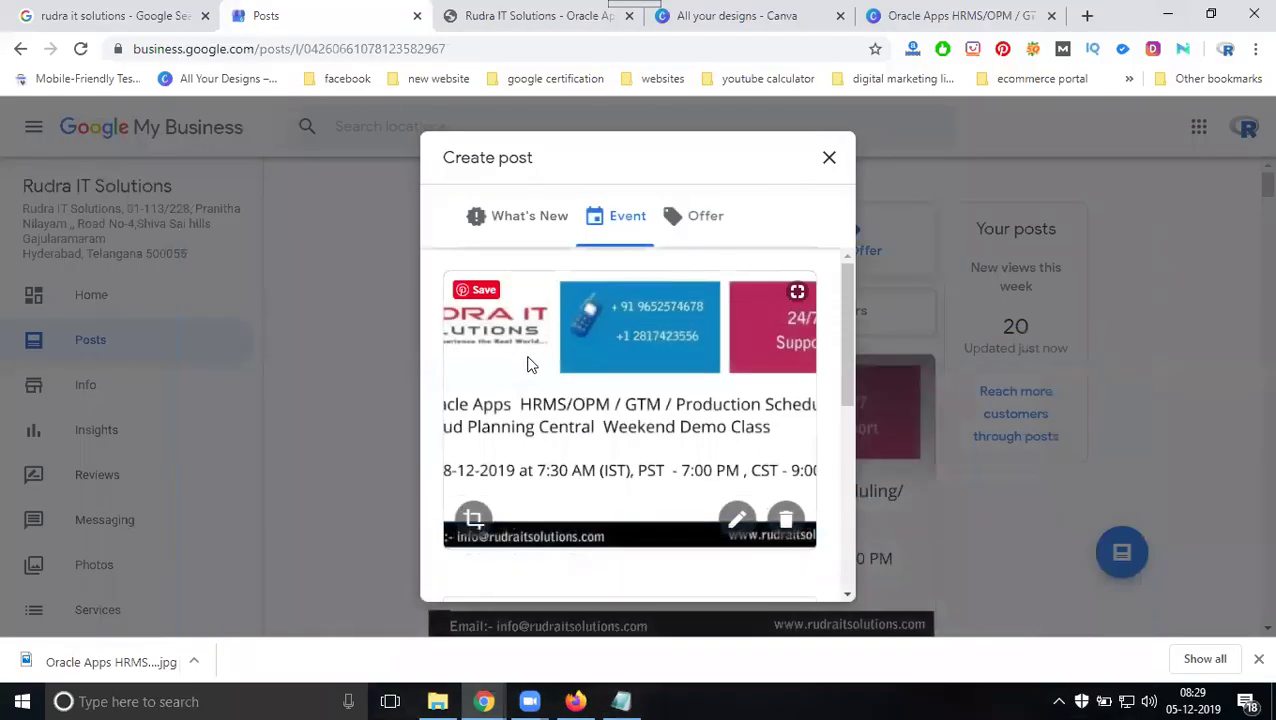
scroll(533, 361, down, 2)
click(476, 423)
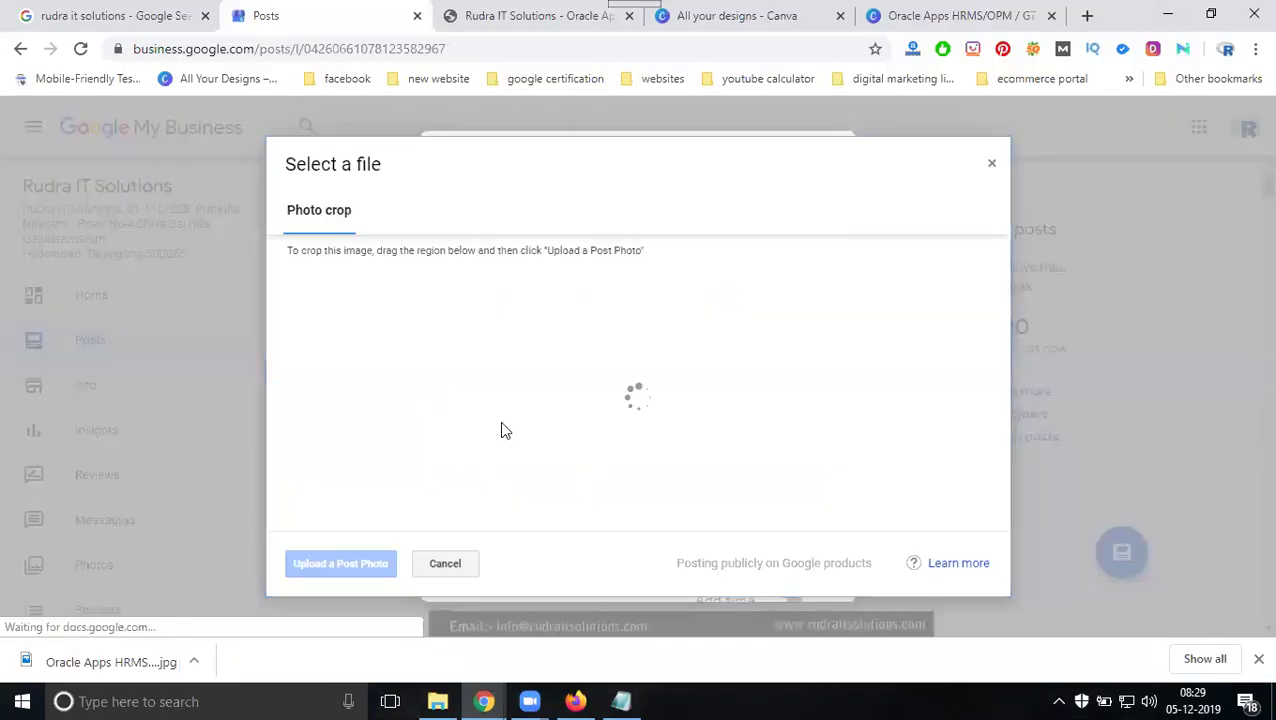
drag(494, 483, 430, 488)
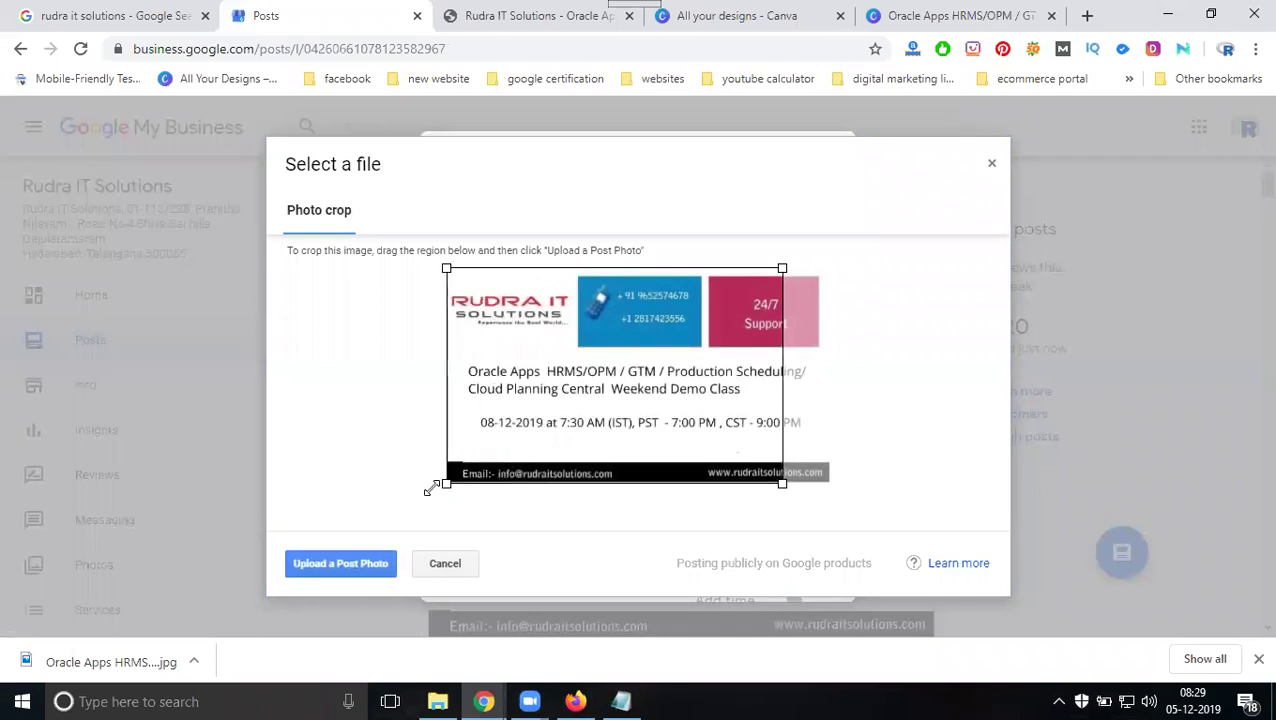
drag(779, 486, 884, 491)
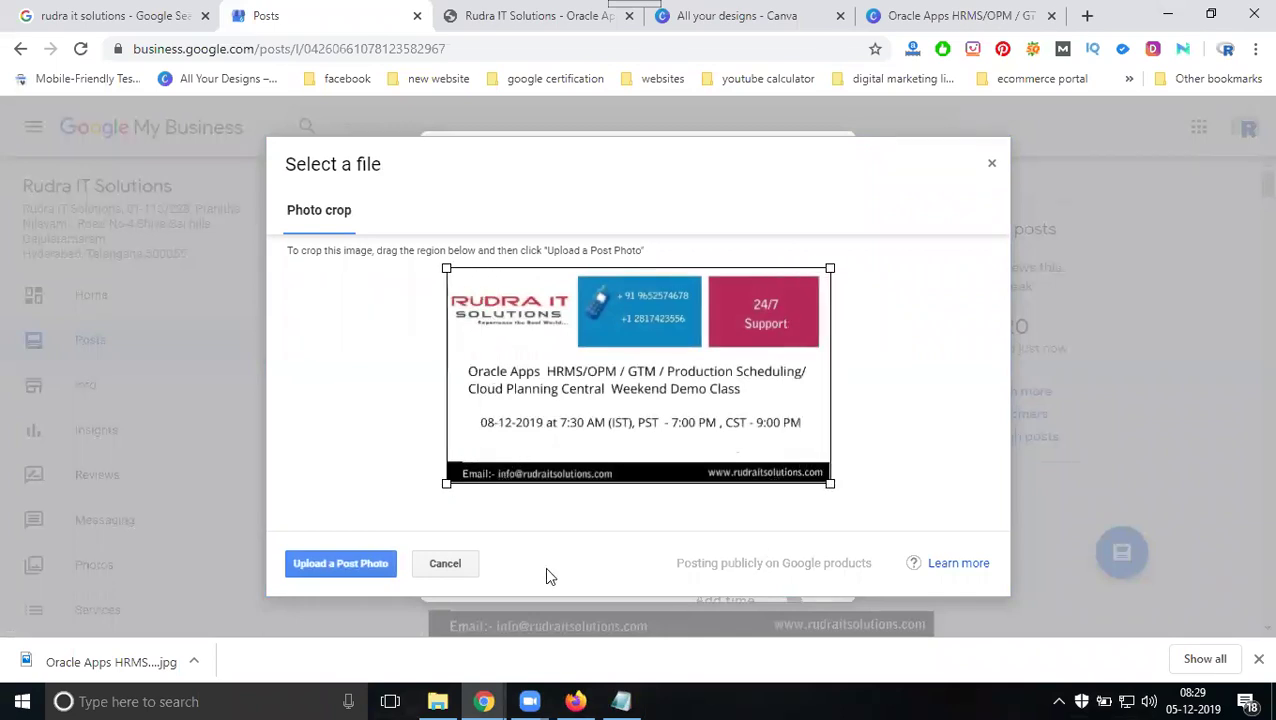
click(340, 563)
- Paste the Oracle Apps demo title and set start and end dates to 8 December 2019
click(535, 462)
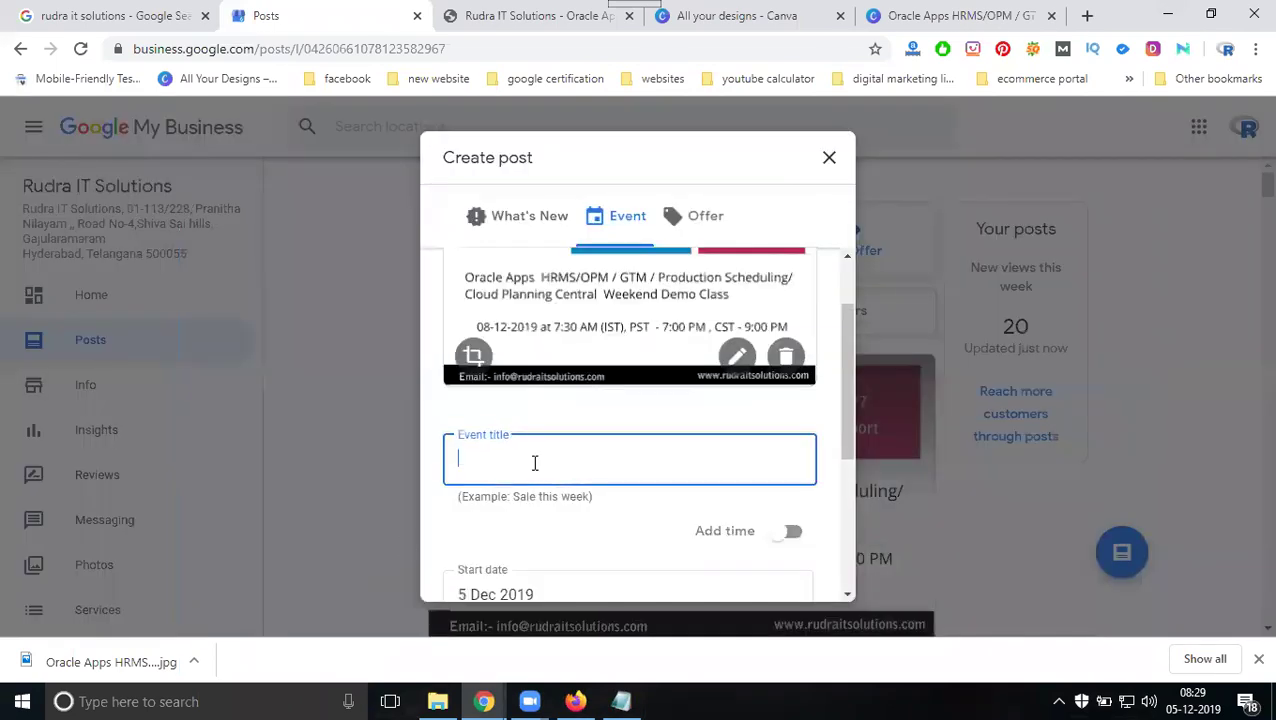
key(ctrl+v)
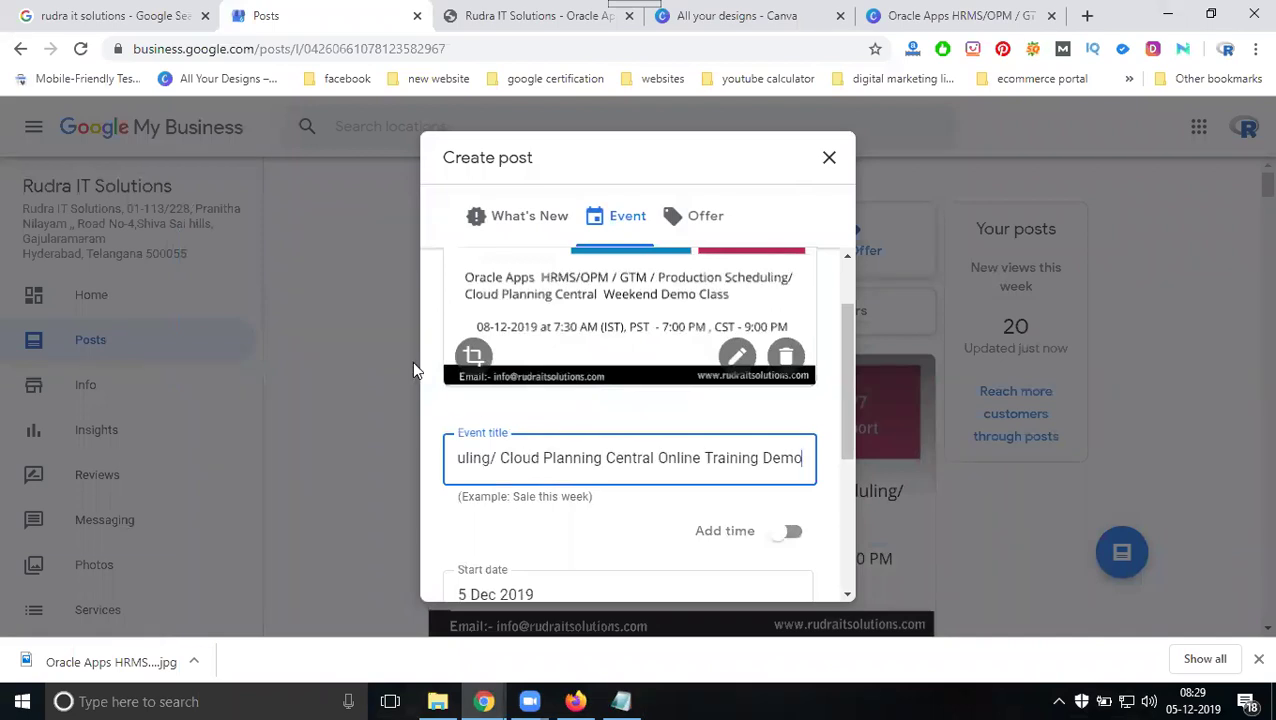
scroll(476, 378, down, 1)
scroll(500, 420, down, 1)
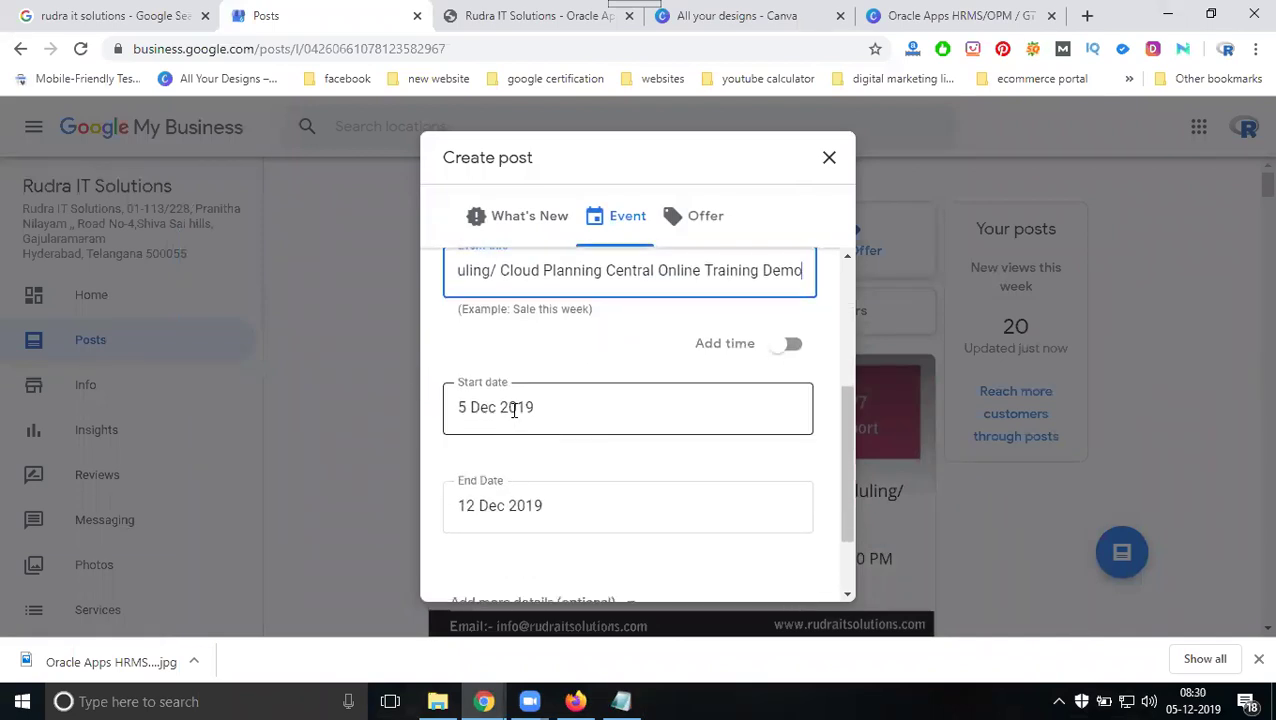
click(514, 419)
click(700, 438)
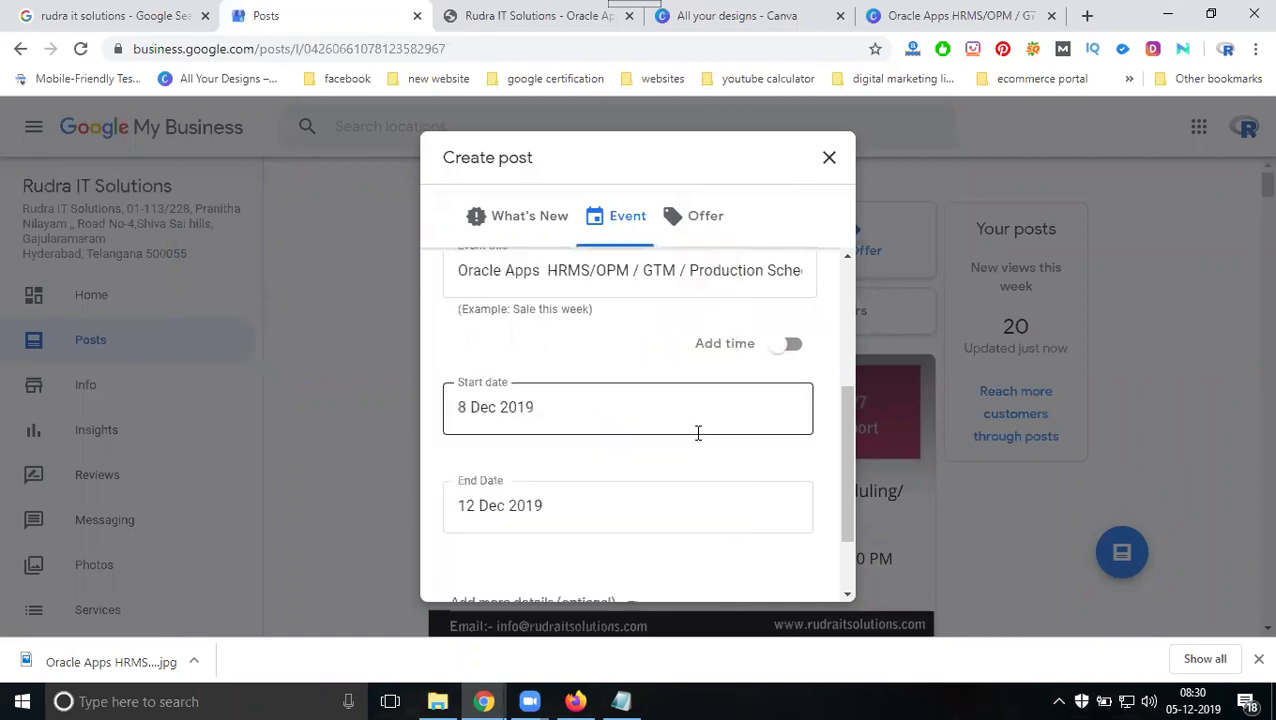
click(514, 507)
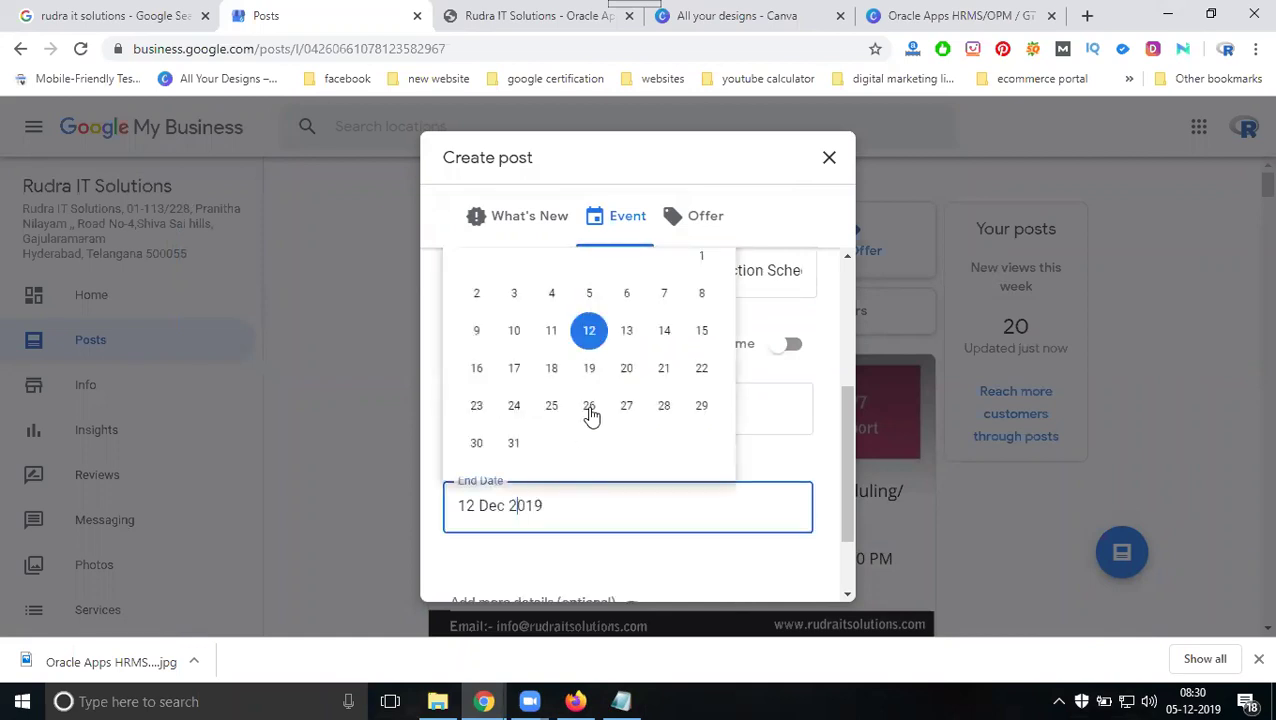
click(701, 293)
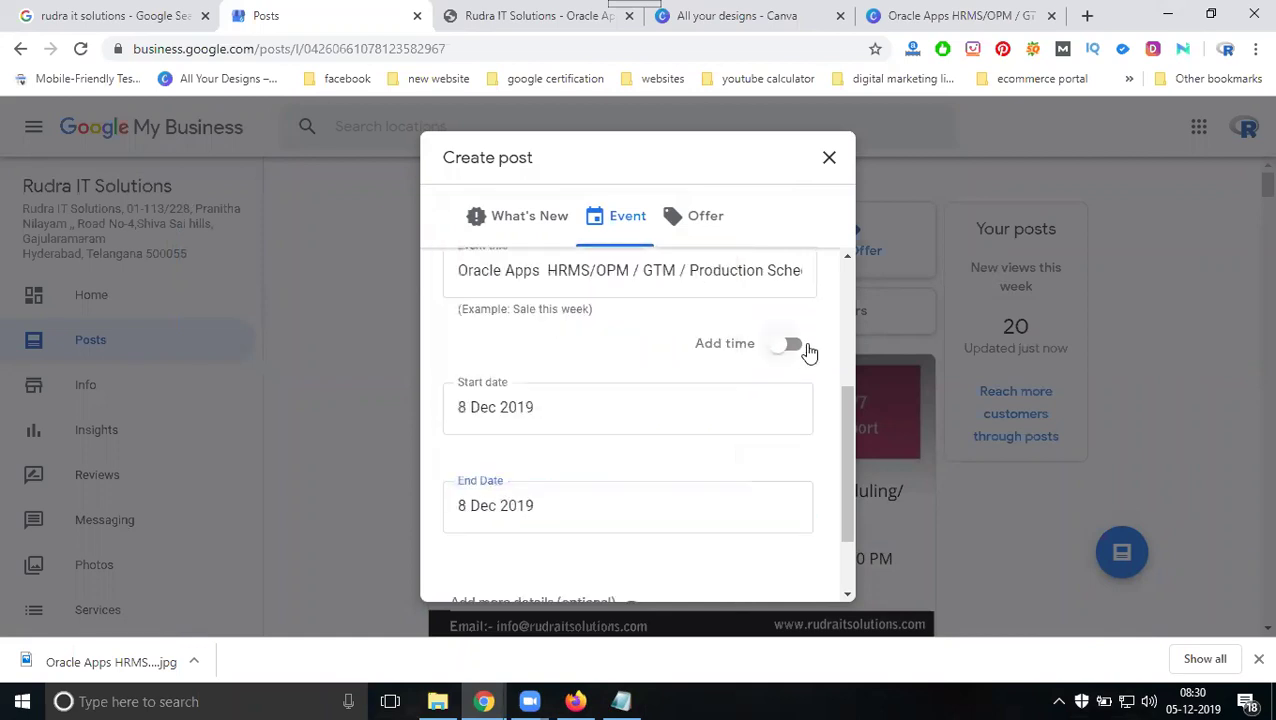
- Enable event times and set the start time to 07:30
click(792, 345)
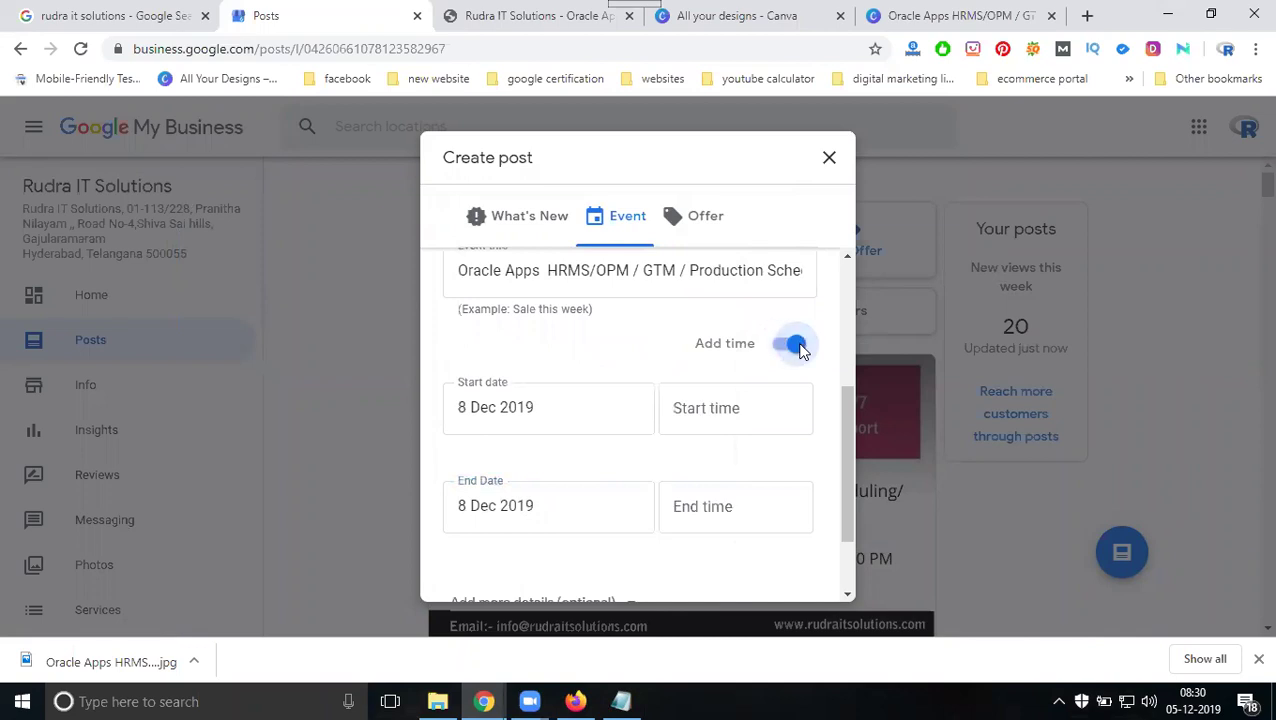
click(621, 701)
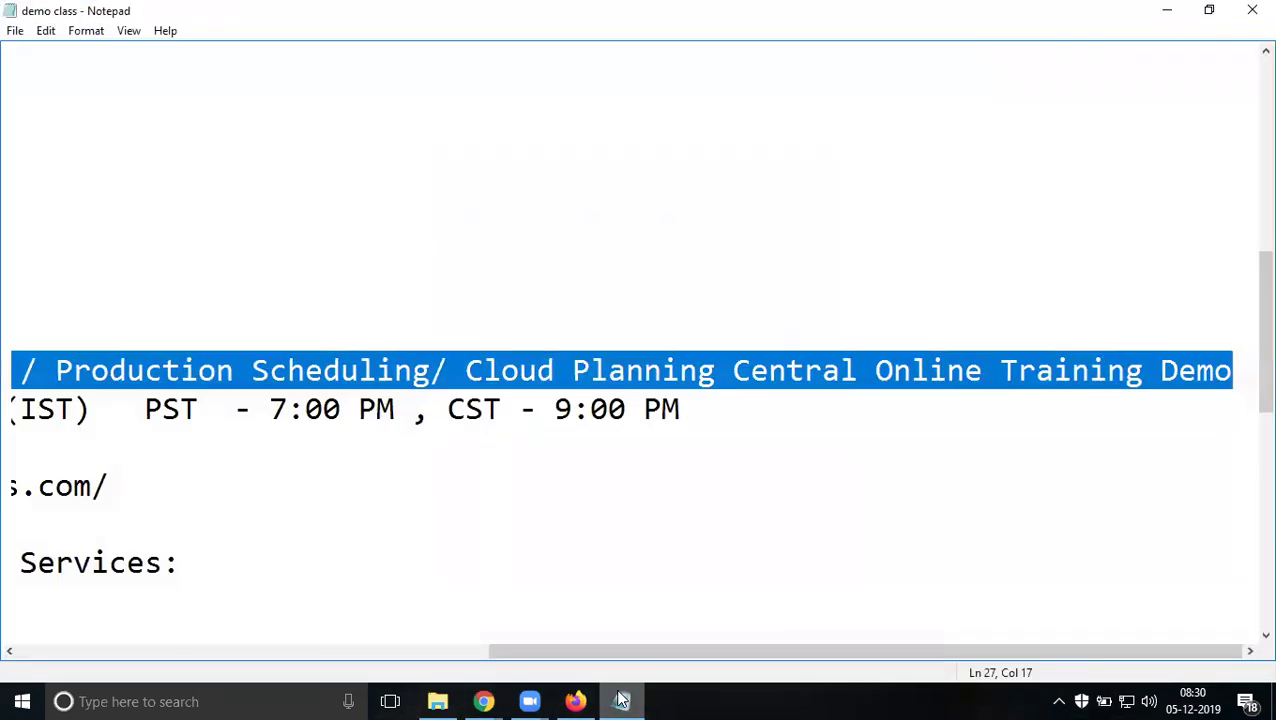
drag(640, 652, 440, 652)
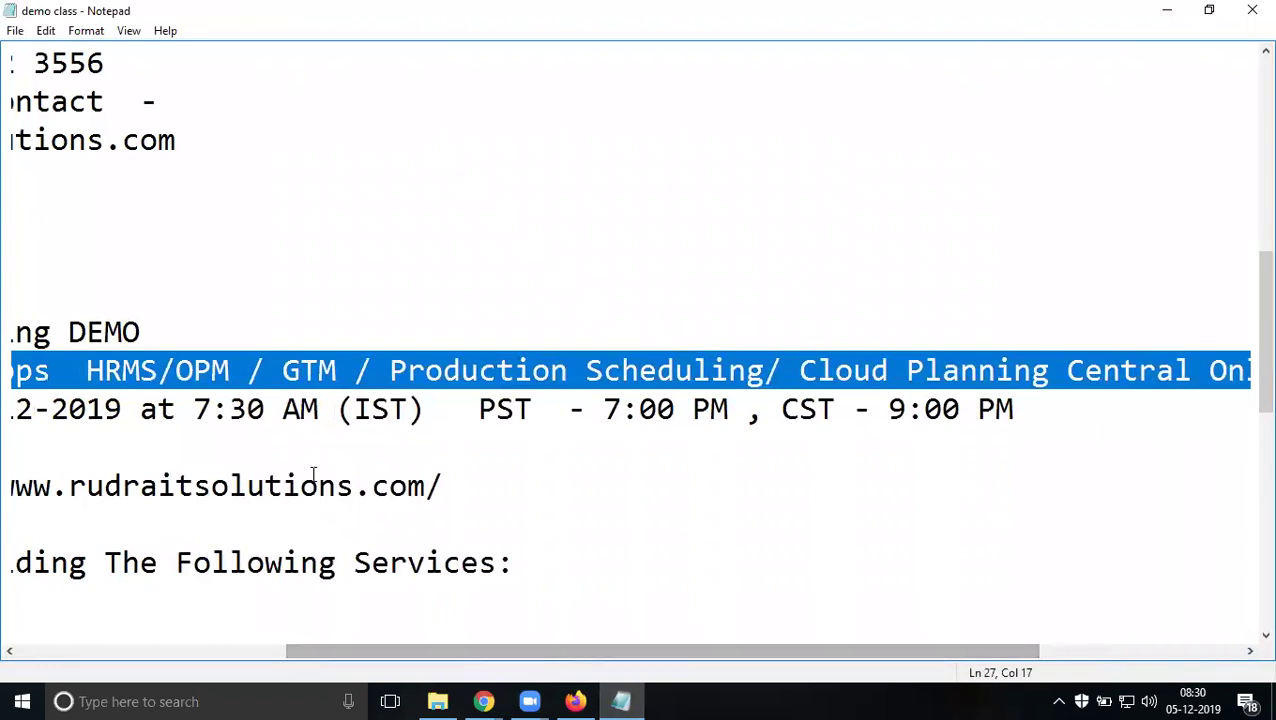
click(1166, 10)
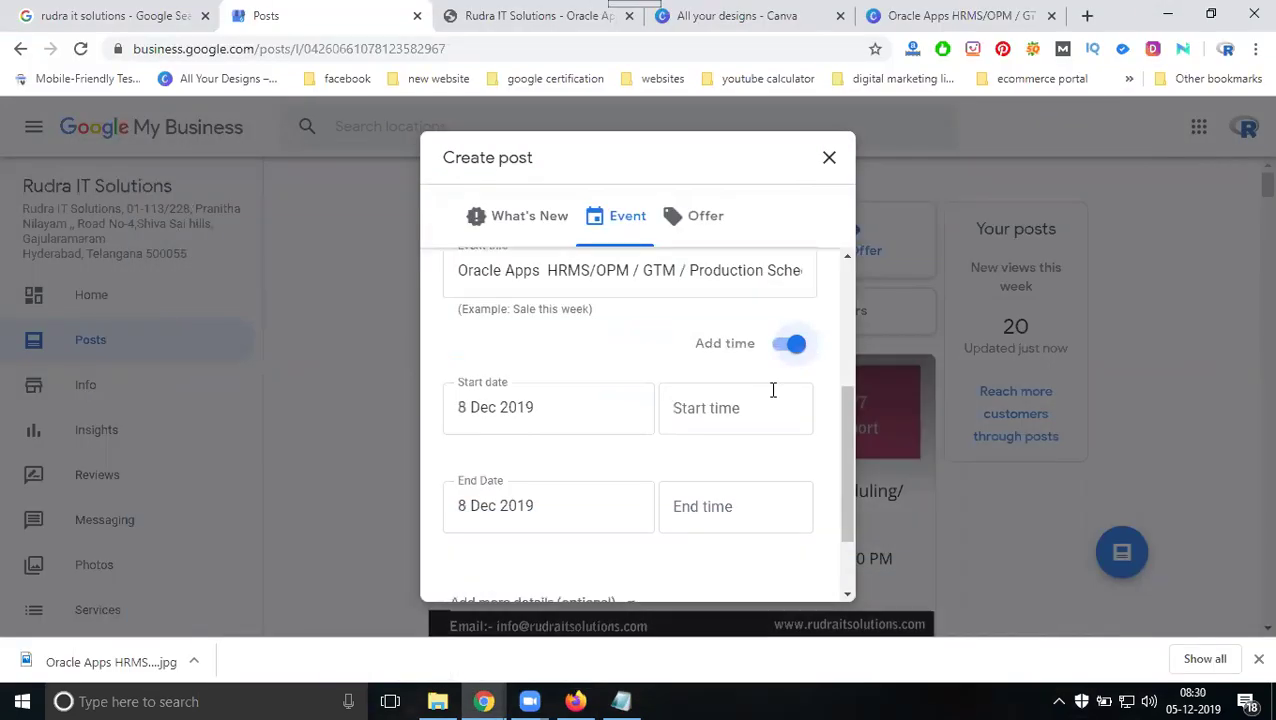
click(709, 418)
scroll(723, 513, down, 2)
scroll(725, 515, down, 3)
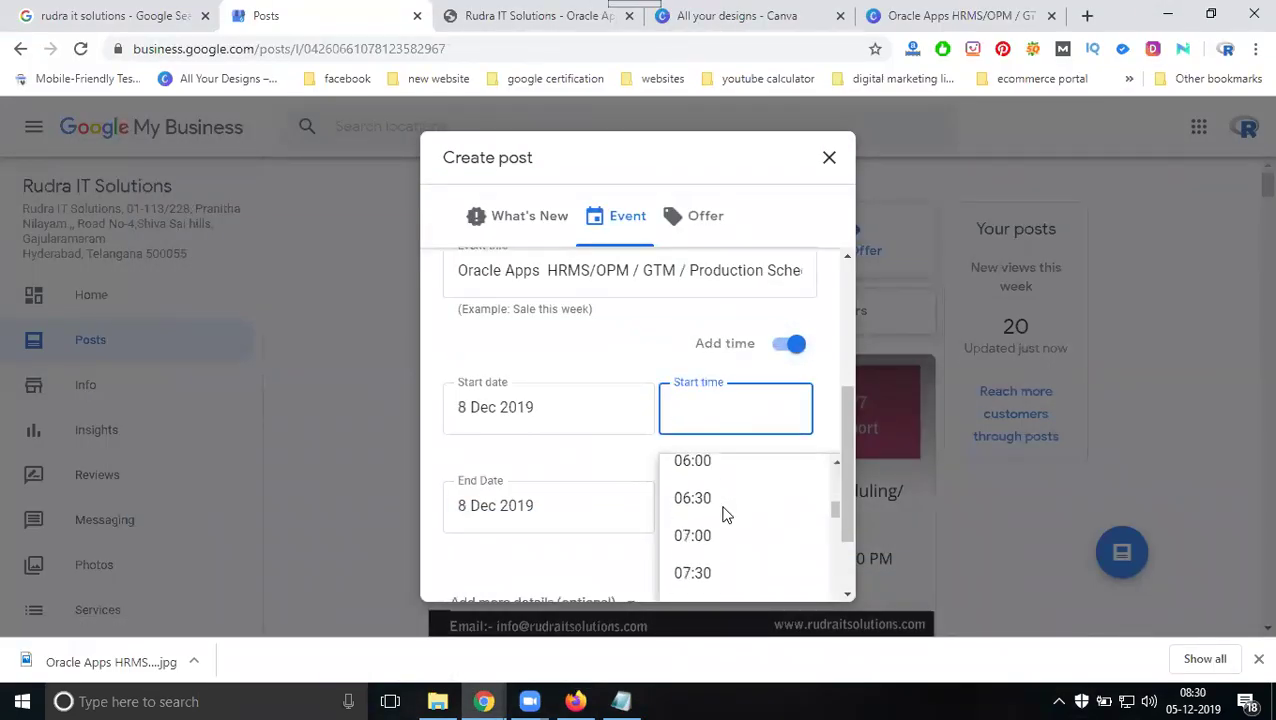
scroll(723, 515, down, 1)
click(723, 490)
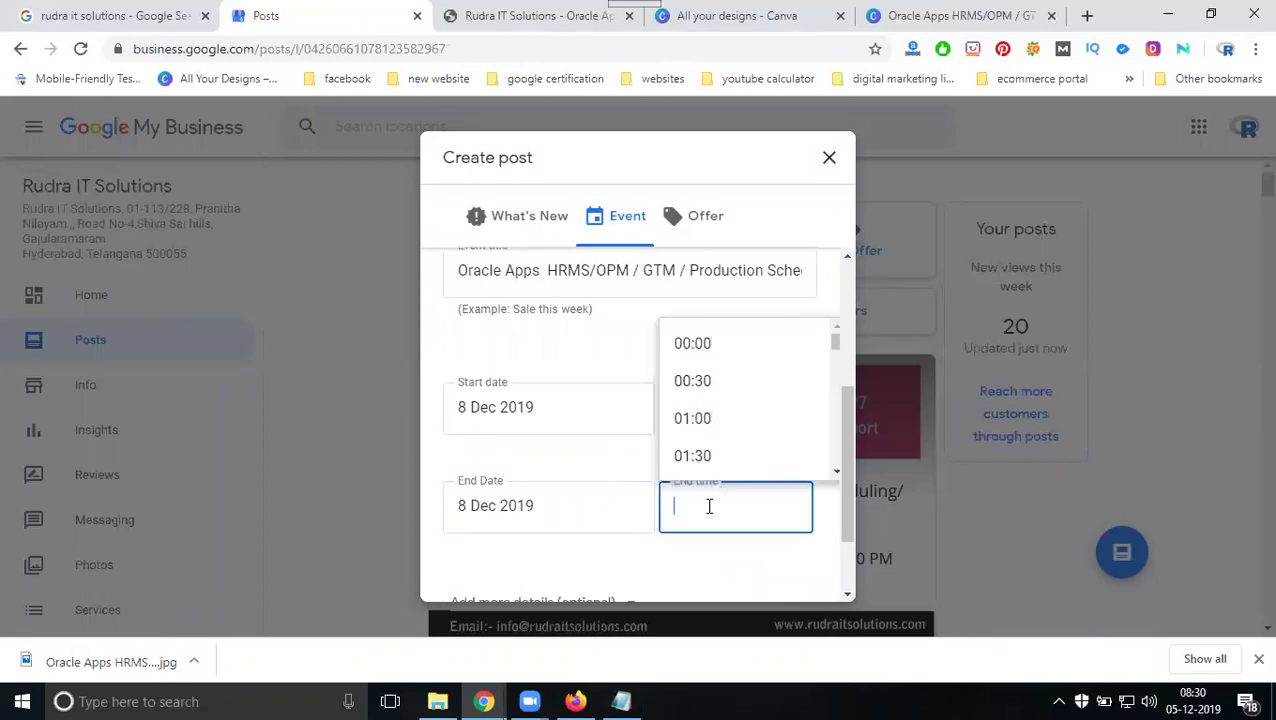
- Set the event end time to 09:00
scroll(711, 430, down, 3)
scroll(711, 430, down, 2)
scroll(711, 430, down, 1)
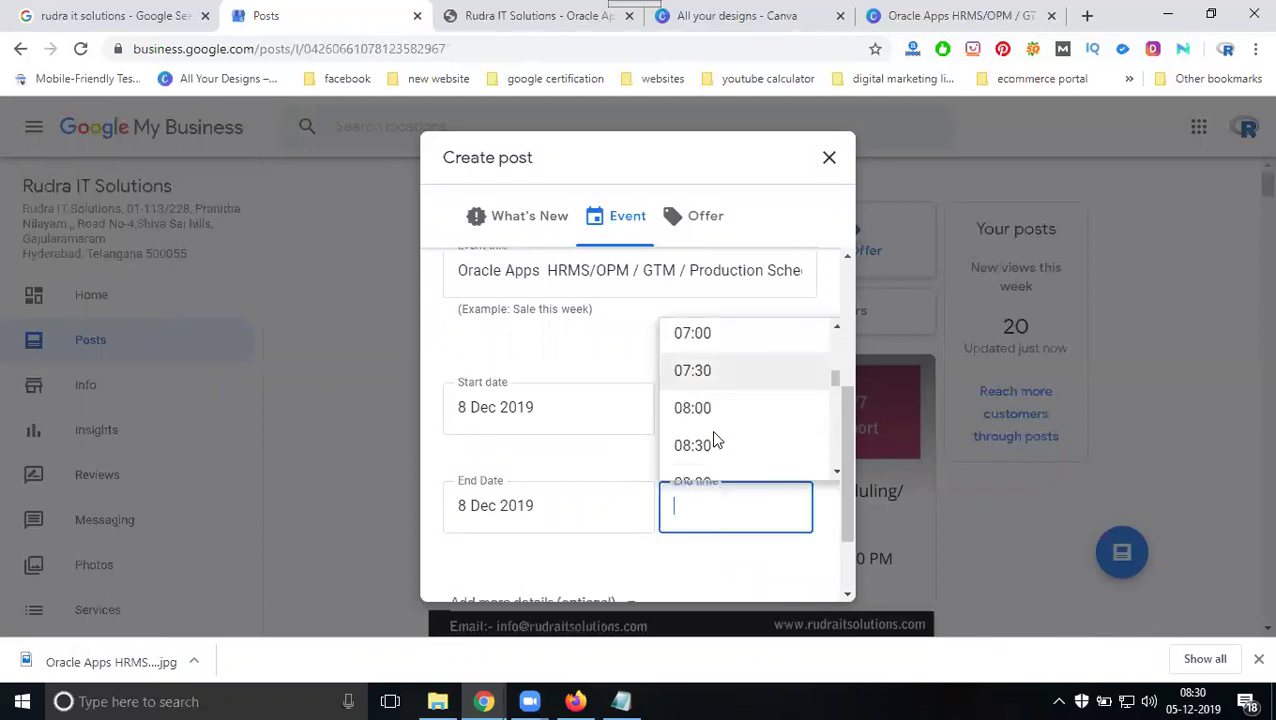
scroll(714, 433, down, 1)
click(708, 450)
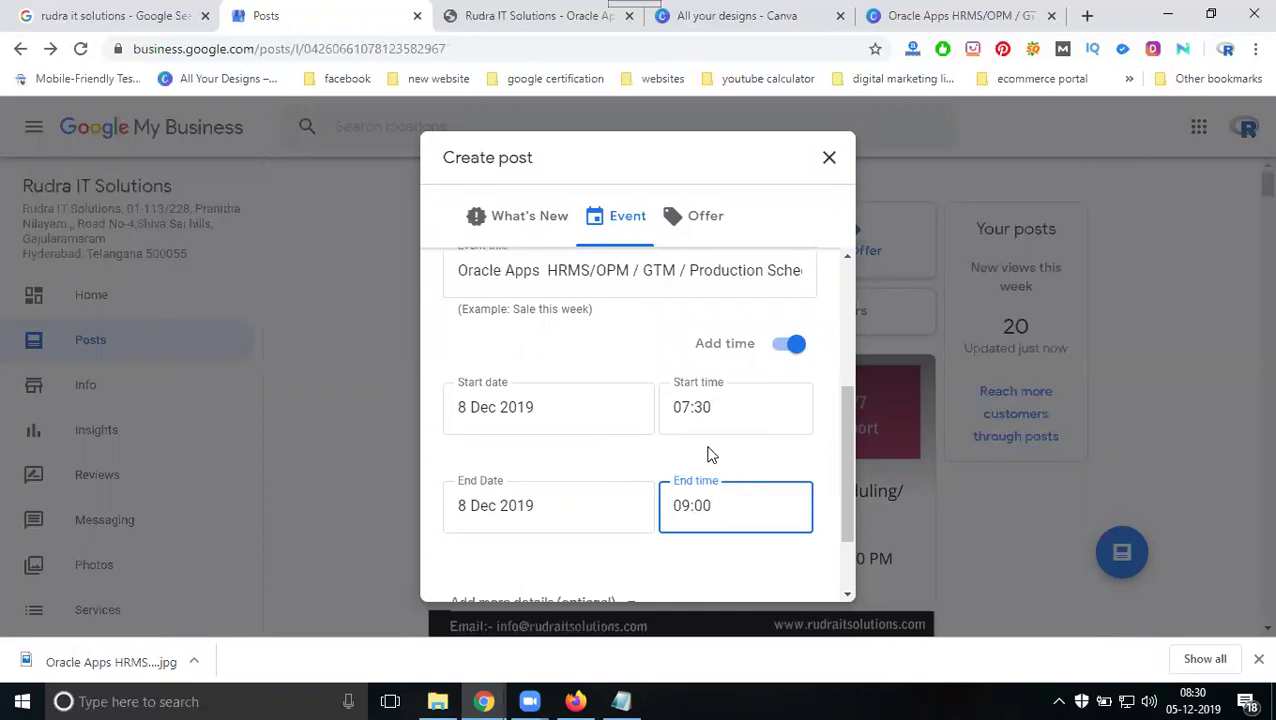
scroll(580, 365, down, 1)
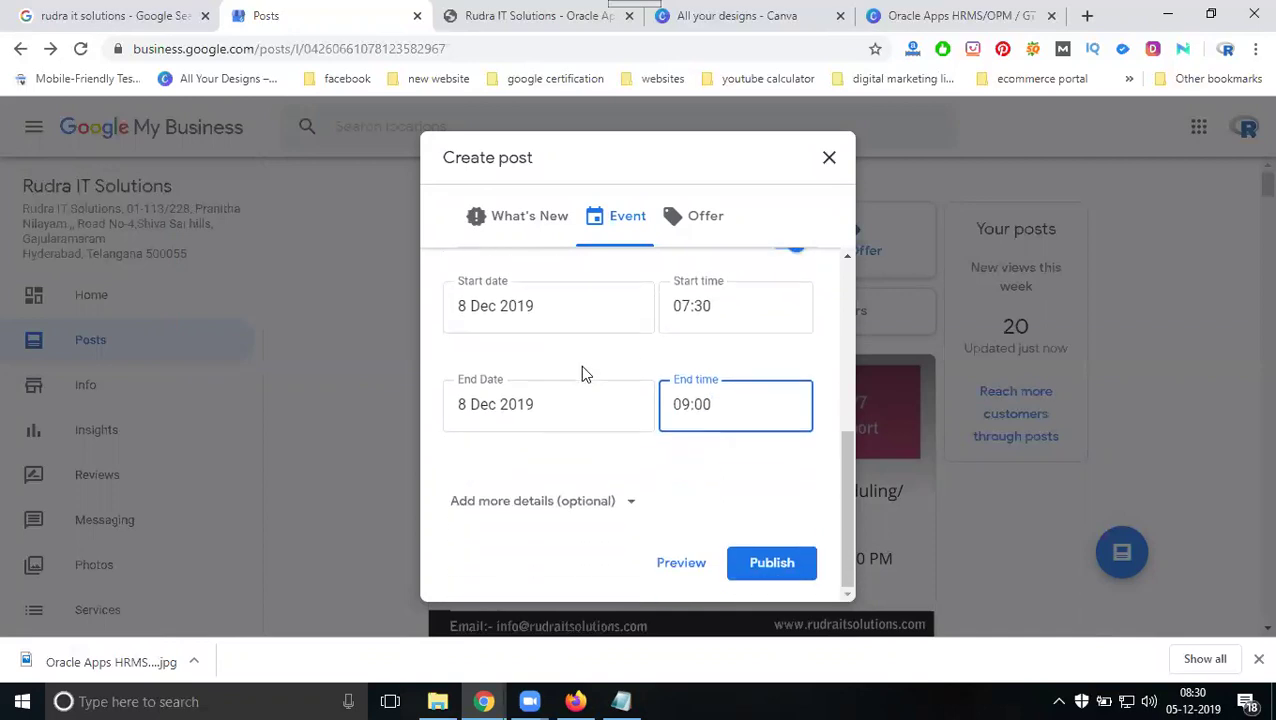
- Expand the event's optional details and focus the details field
click(533, 505)
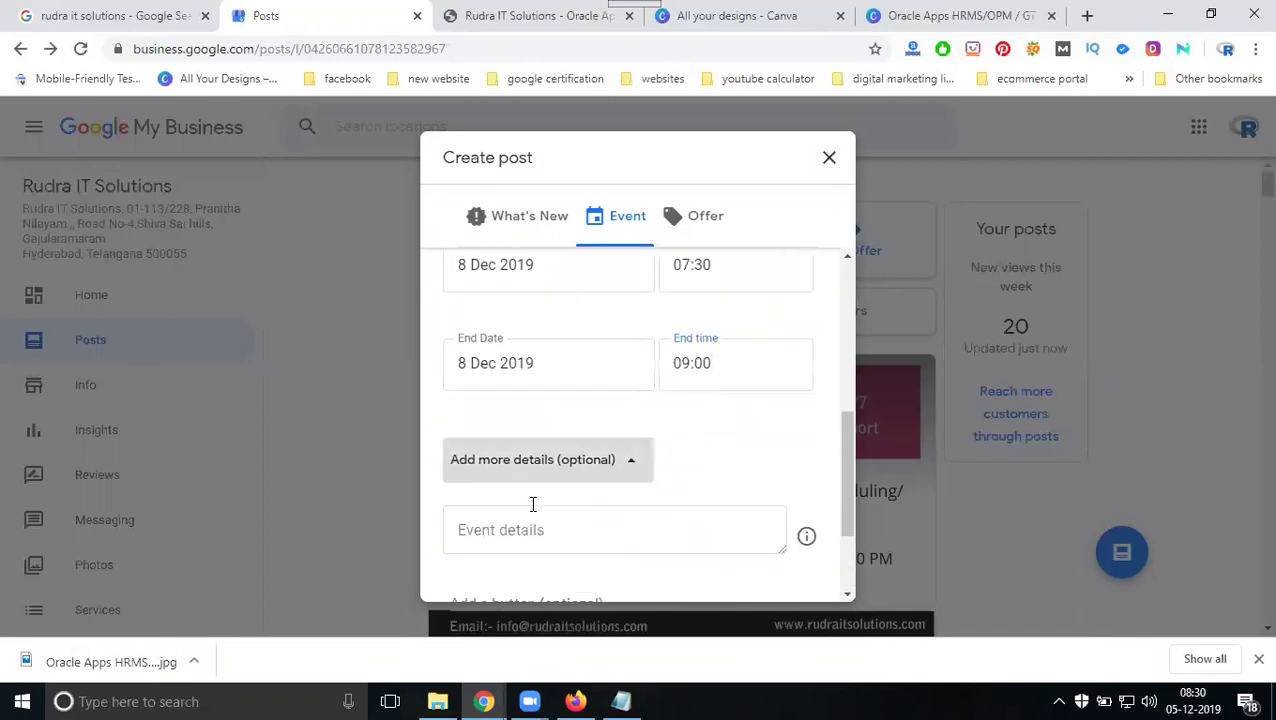
scroll(533, 512, down, 2)
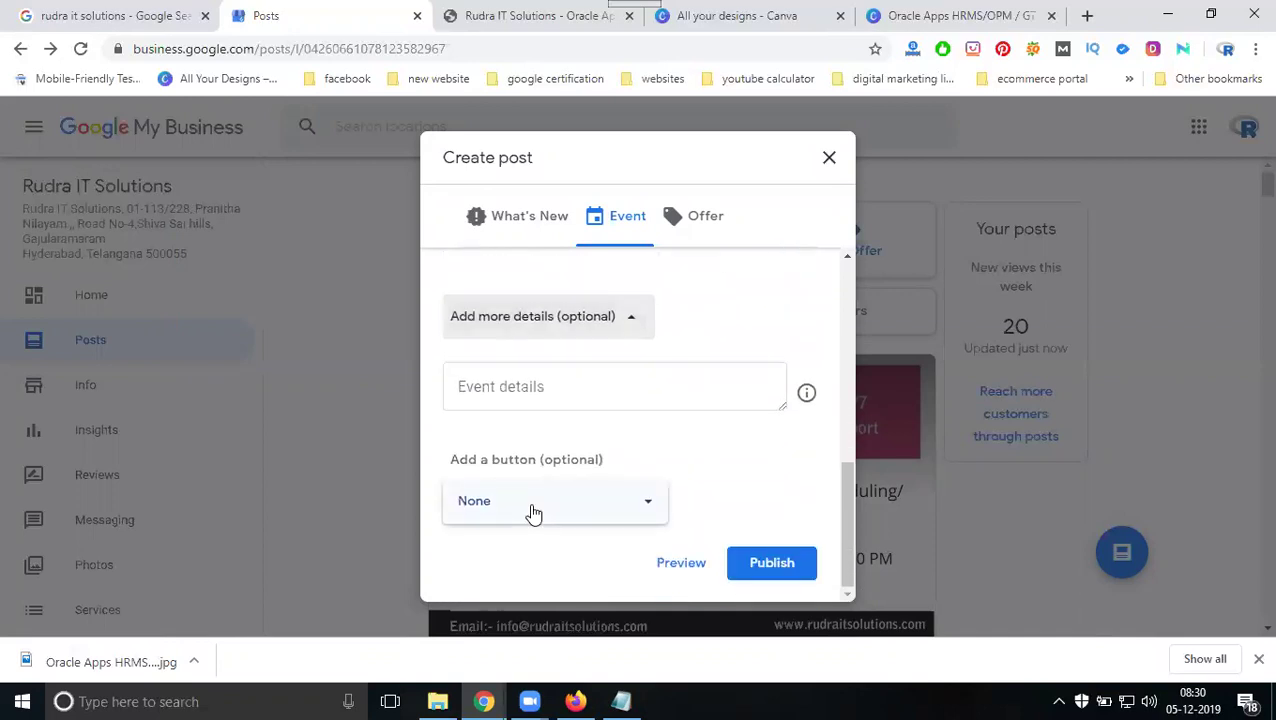
click(564, 390)
- Copy the services and contact text from the demo class notes, then bring up the Add a button choices
click(612, 700)
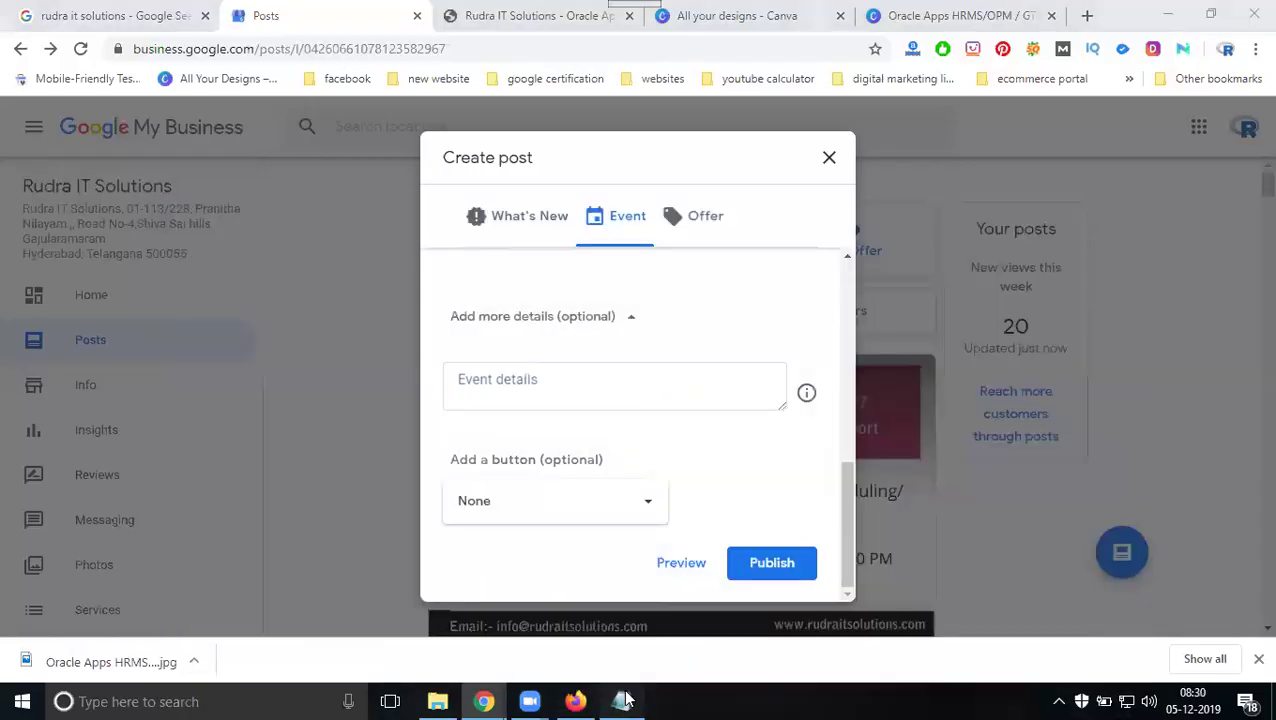
click(621, 701)
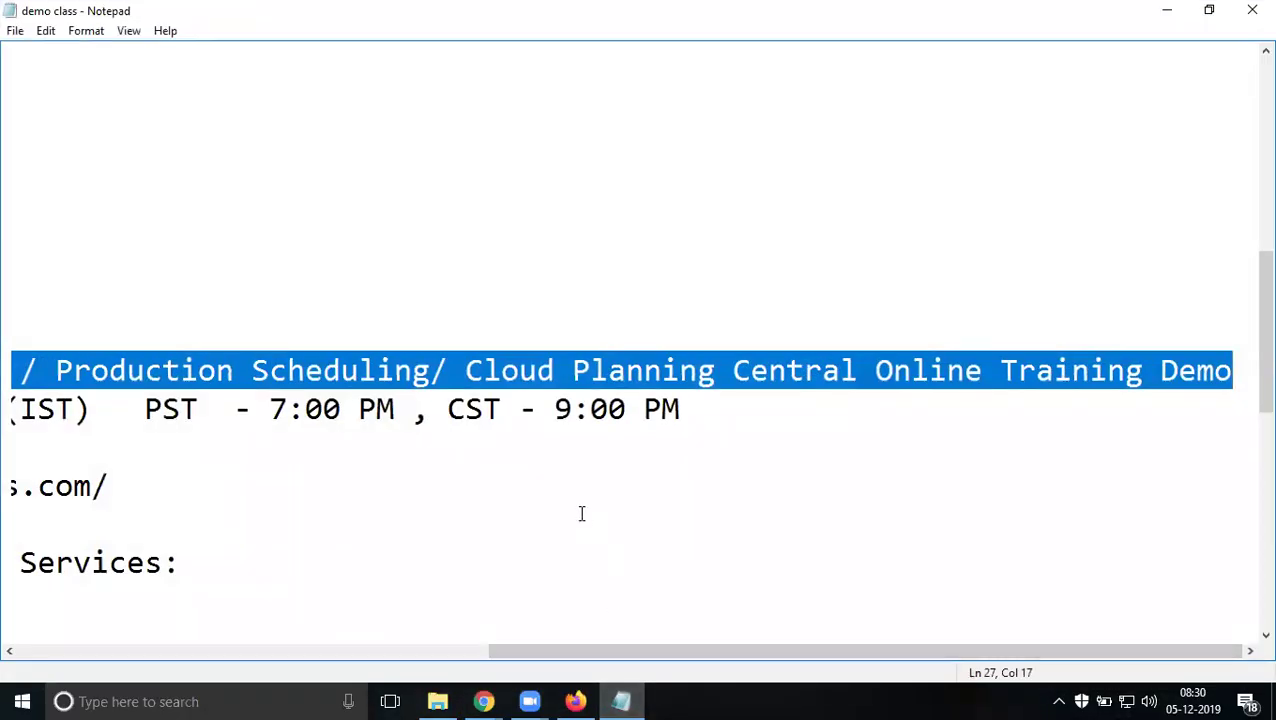
scroll(581, 513, up, 2)
mouse_move(550, 650)
mouse_down()
mouse_move(109, 615)
mouse_move(73, 528)
mouse_up()
drag(150, 650, 58, 650)
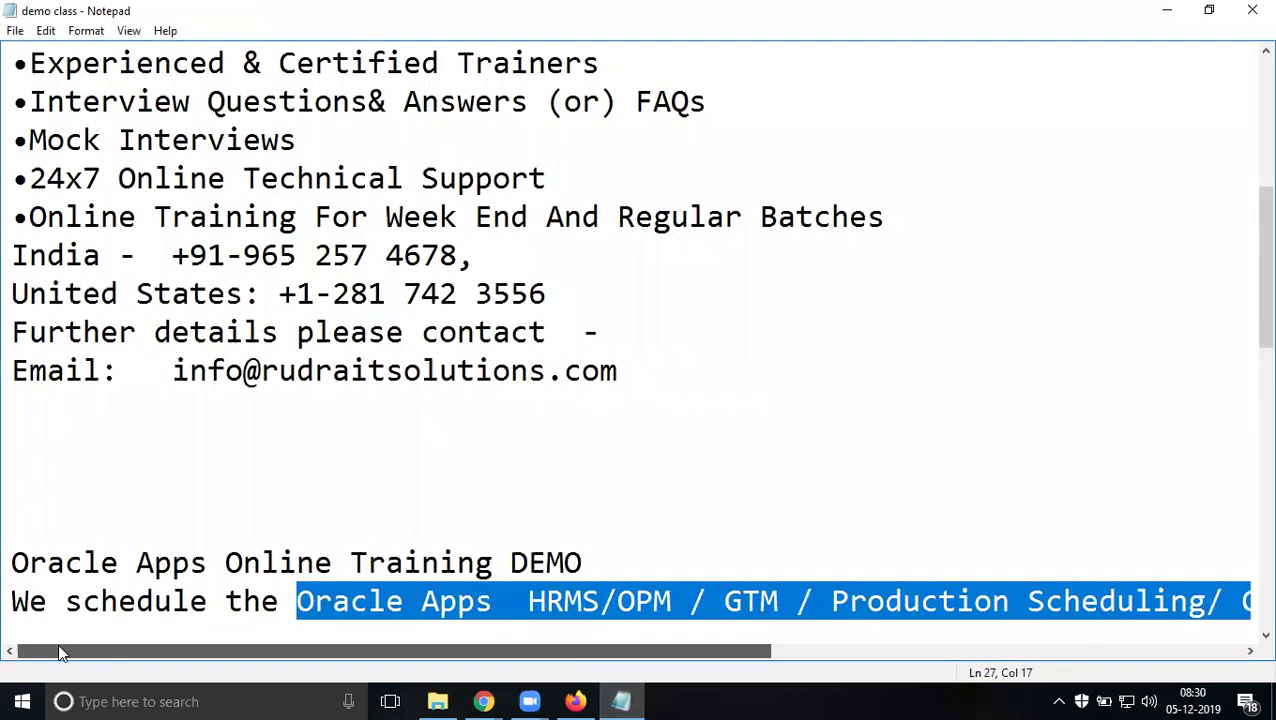
click(10, 575)
drag(10, 585, 8, 680)
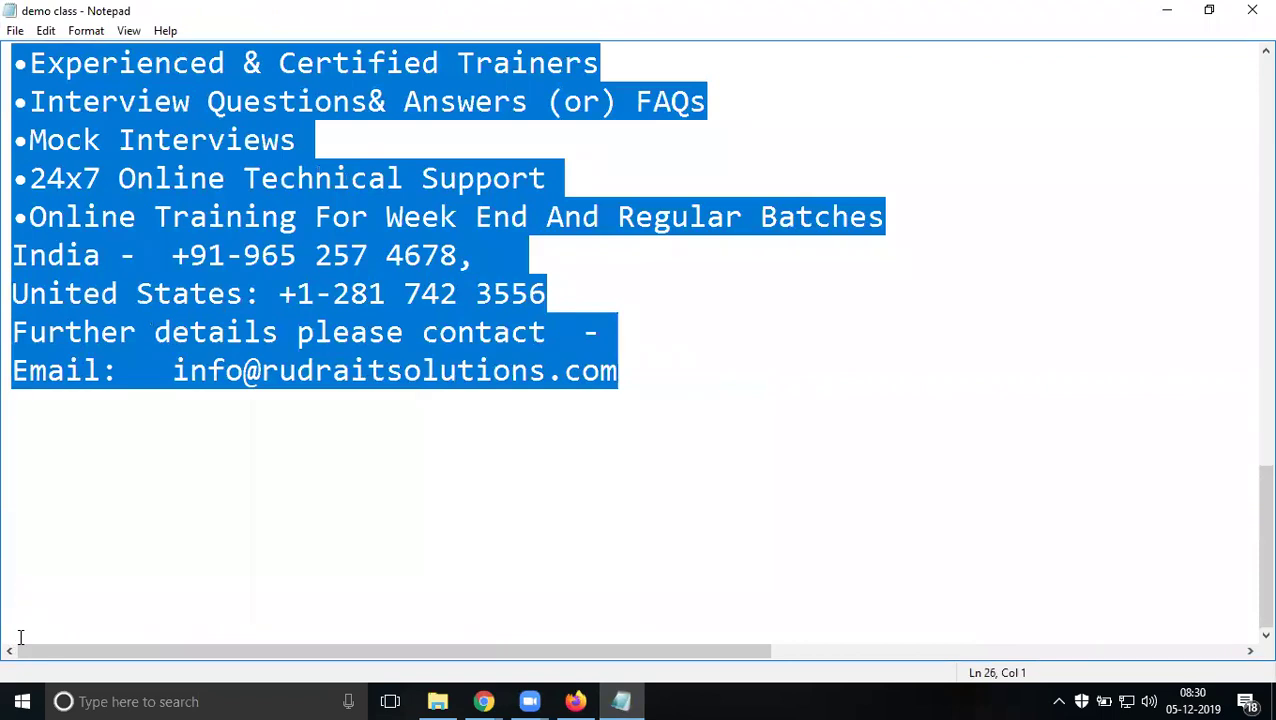
click(1166, 11)
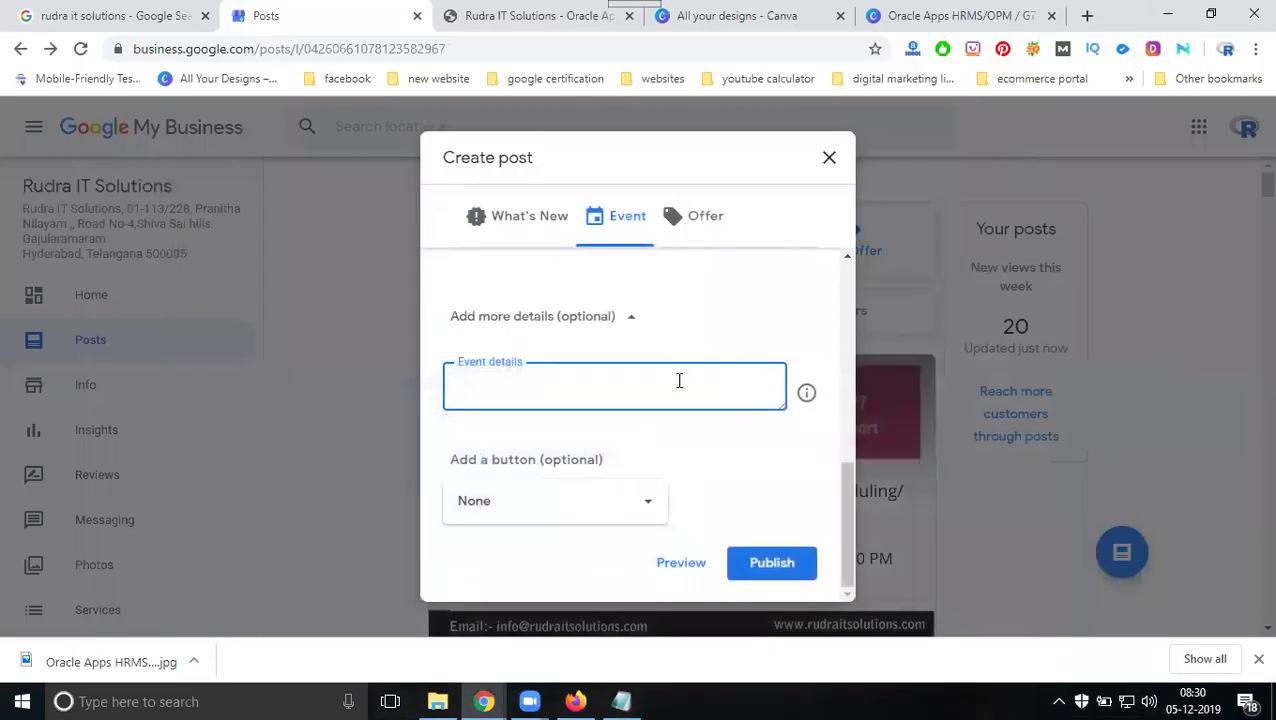
click(584, 507)
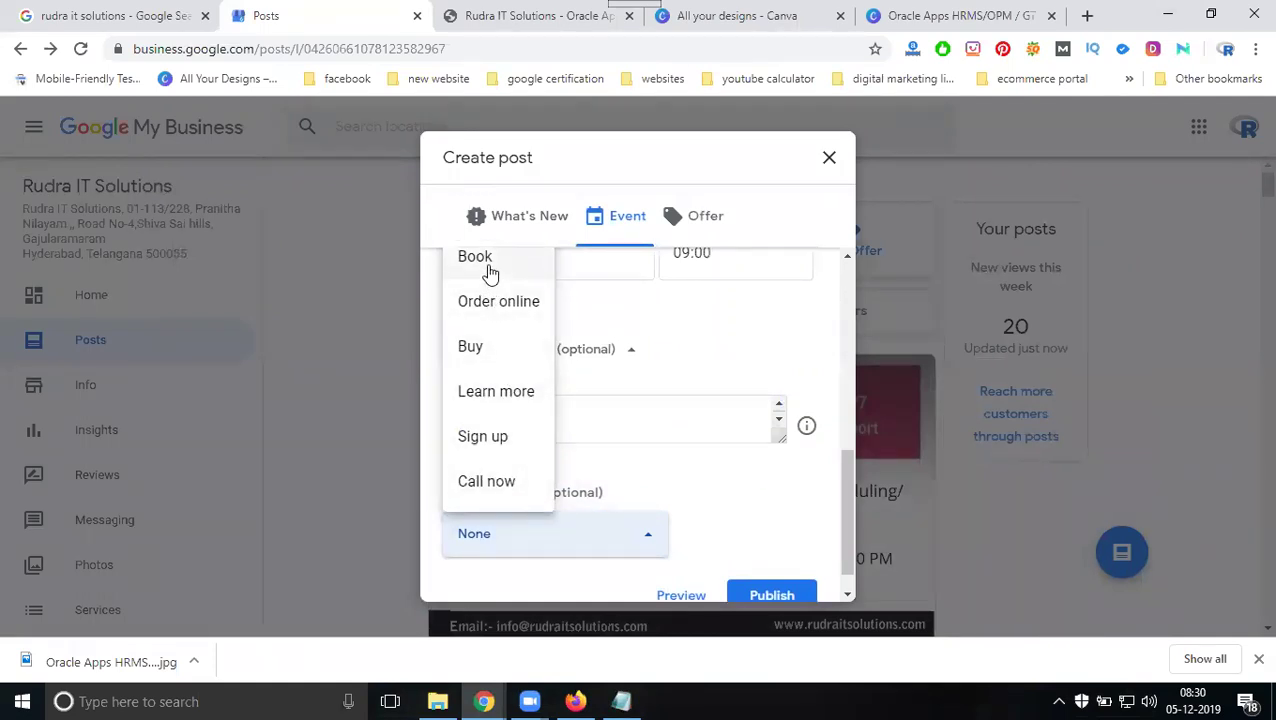
- Choose Sign up as the button and copy the rudraitsolutions.com contact-us page URL
click(498, 441)
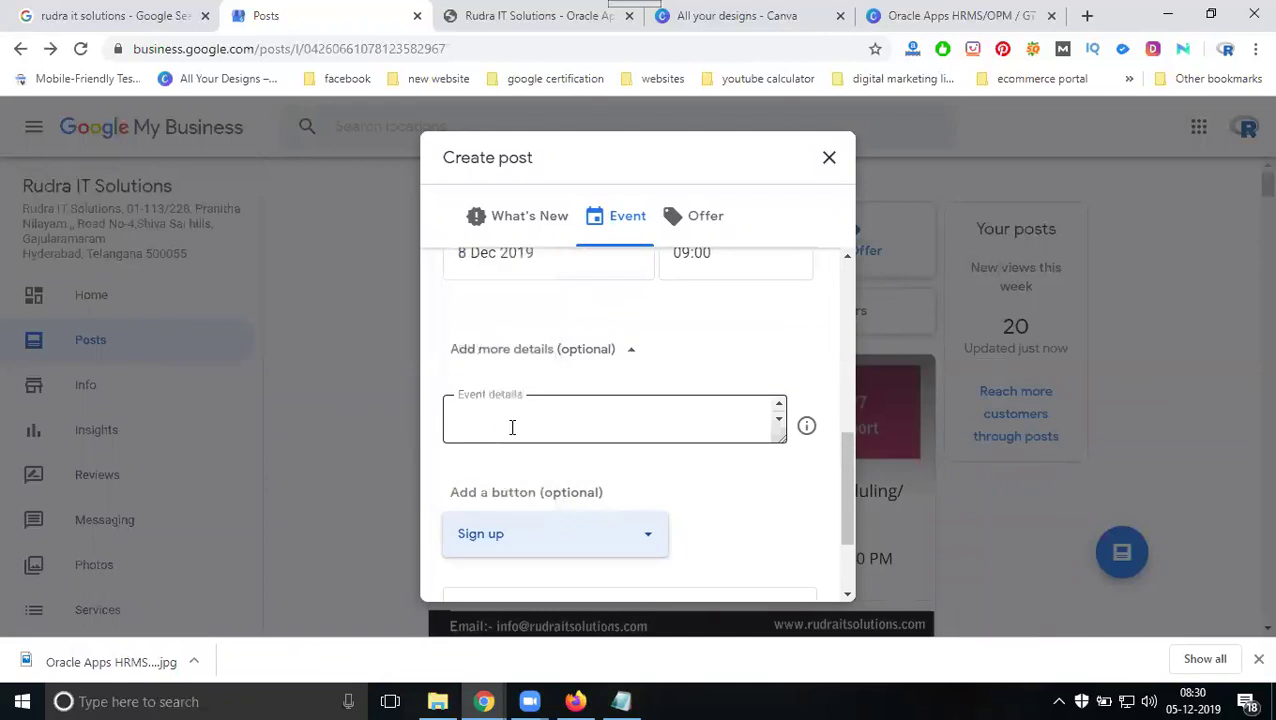
click(551, 15)
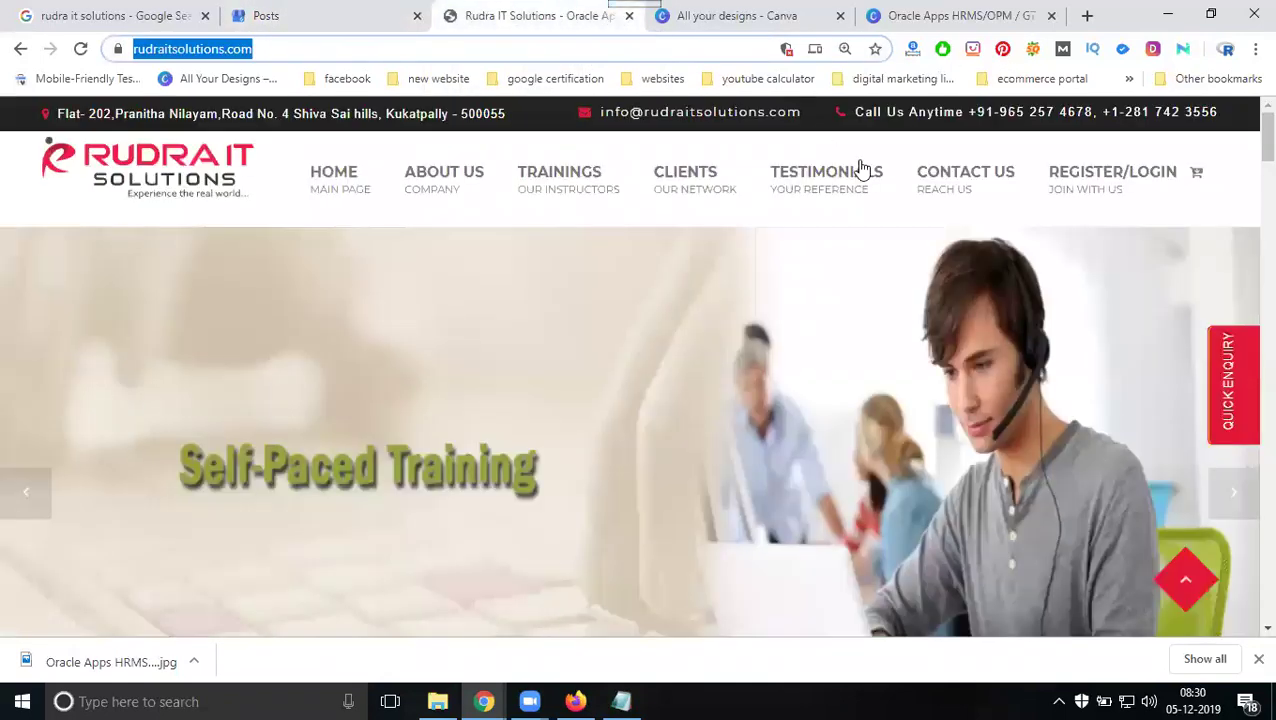
click(304, 52)
click(320, 16)
click(542, 425)
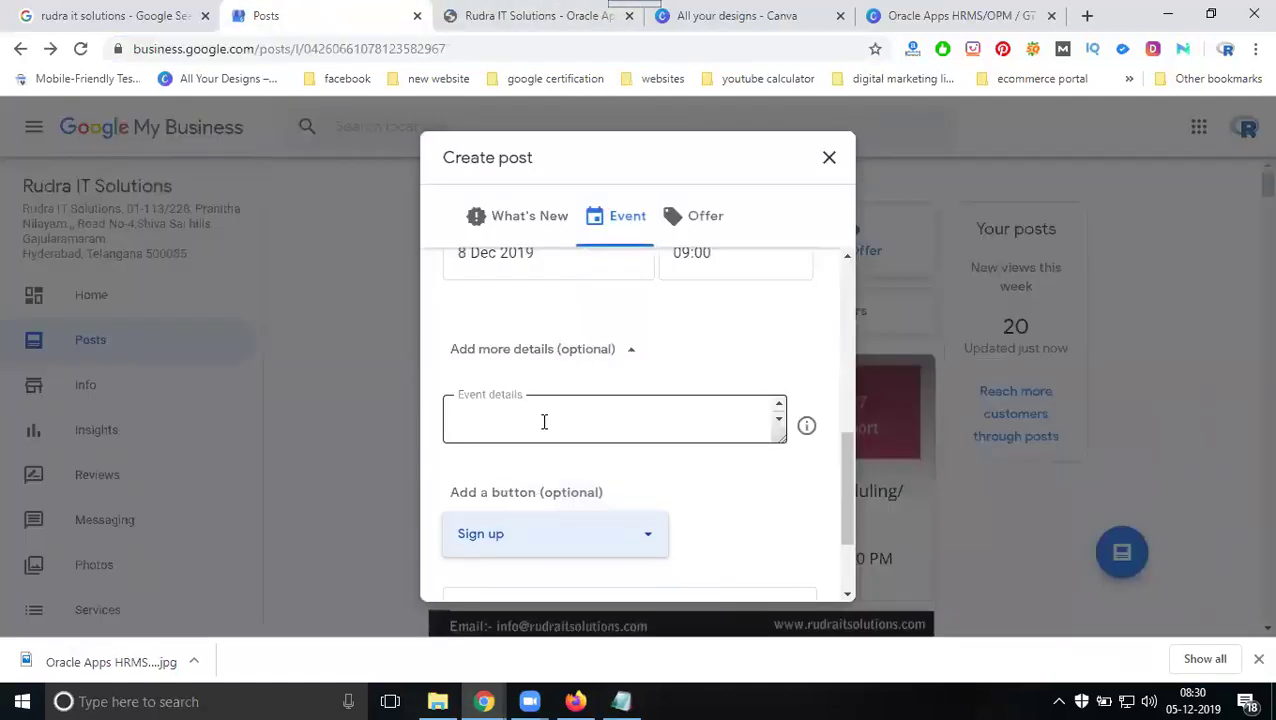
text(https://www.rudraitsolutions.com/contact-us.php)
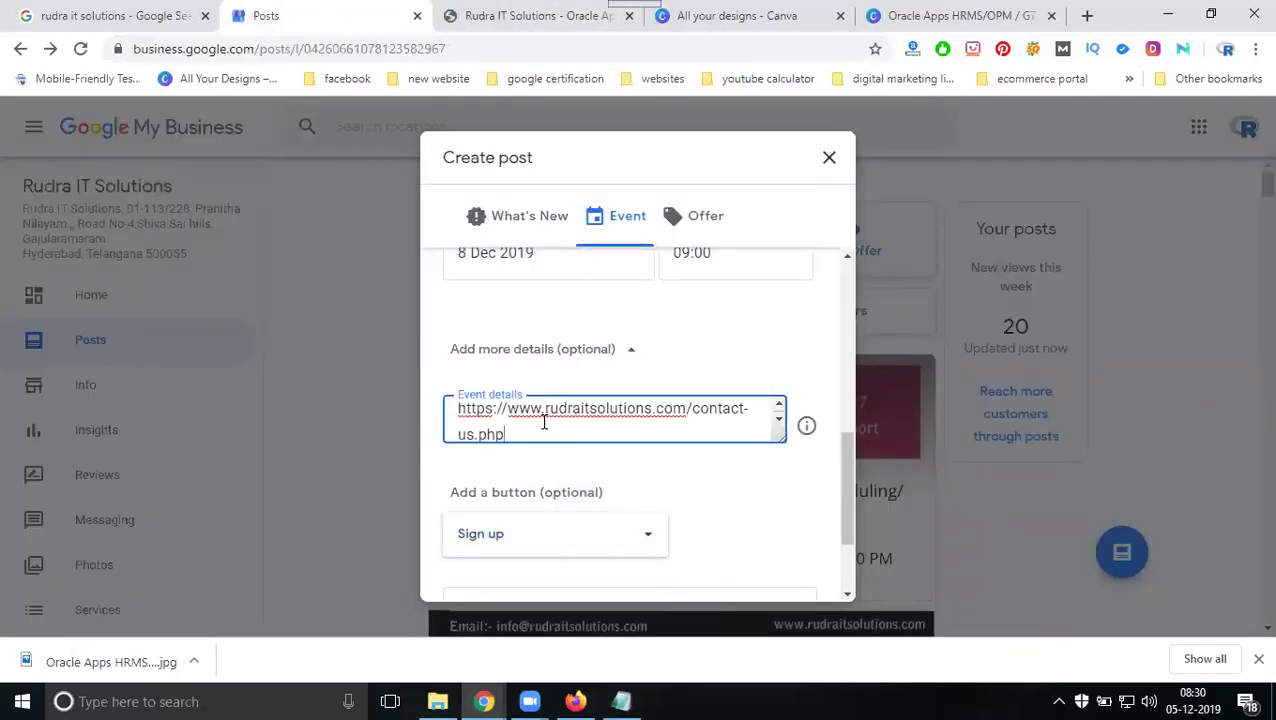
key(ctrl+z)
scroll(541, 425, down, 3)
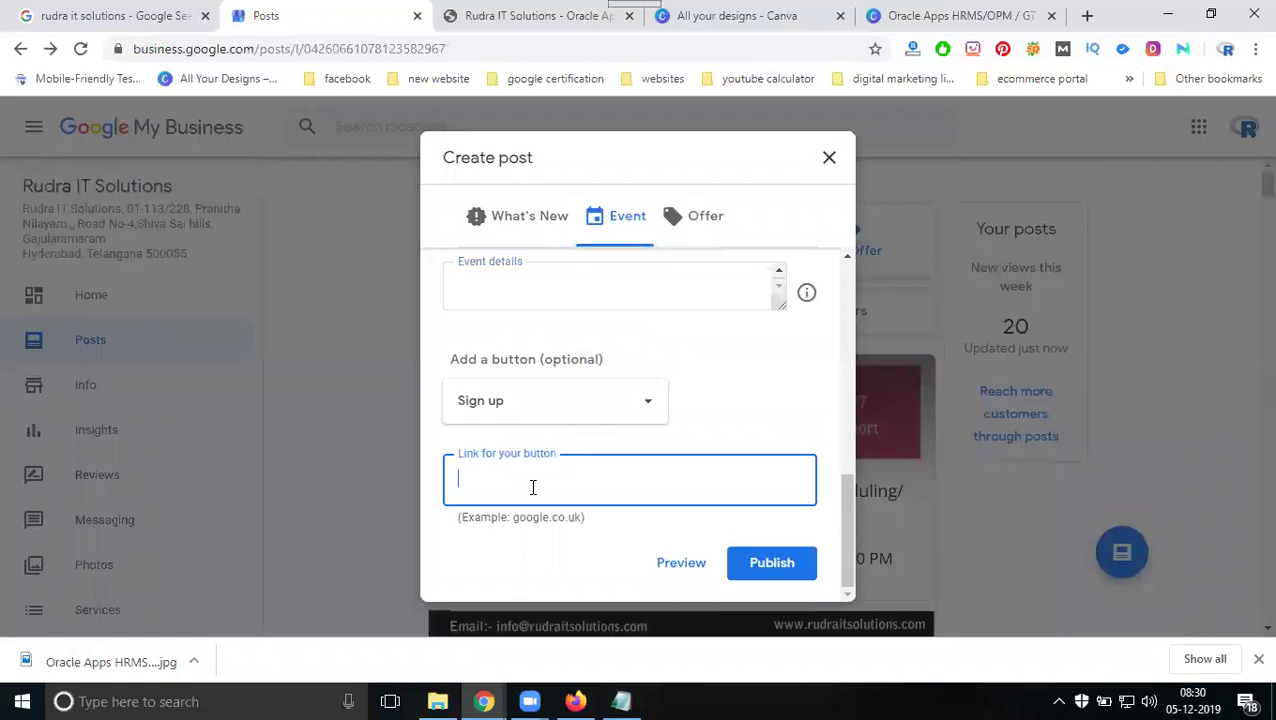
text(https://www.rudraitsolutions.com/contact-us.php)
click(607, 300)
key(ctrl+v)
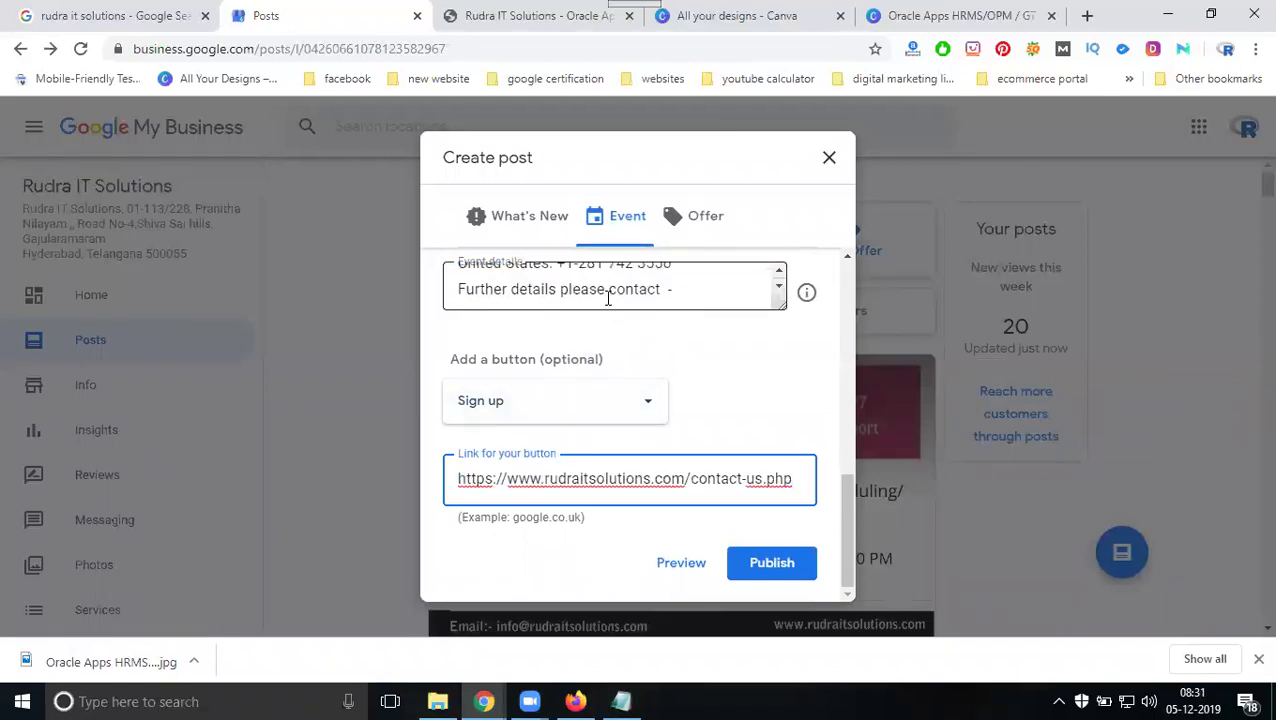
scroll(607, 296, up, 5)
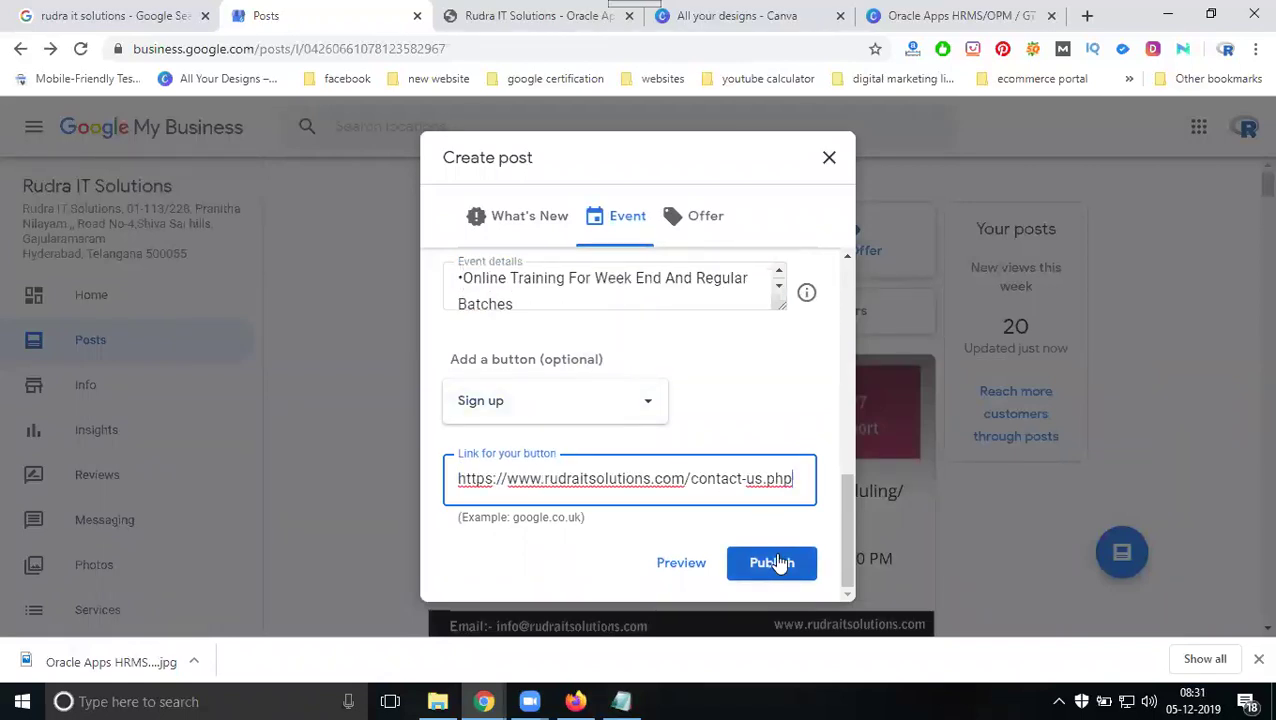
- Review the Create post fields and try publishing, which fails on the over-58-character title
scroll(584, 470, up, 1)
scroll(584, 470, up, 5)
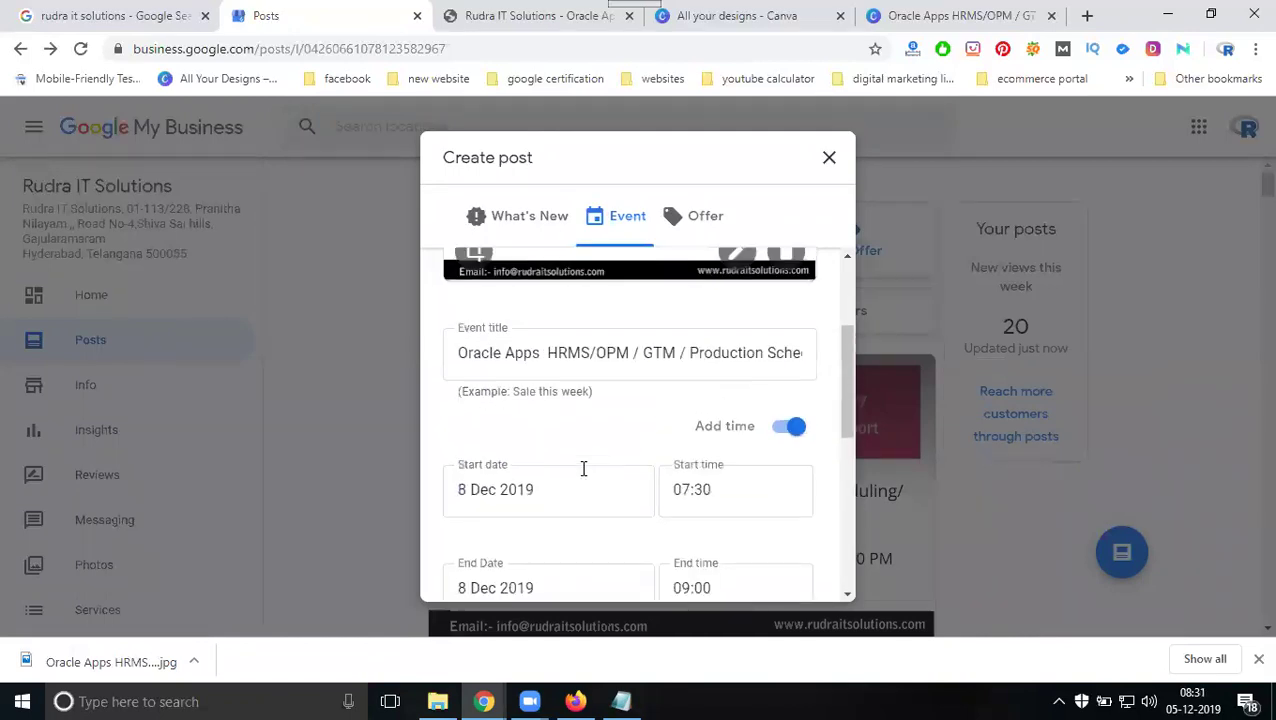
scroll(584, 470, up, 3)
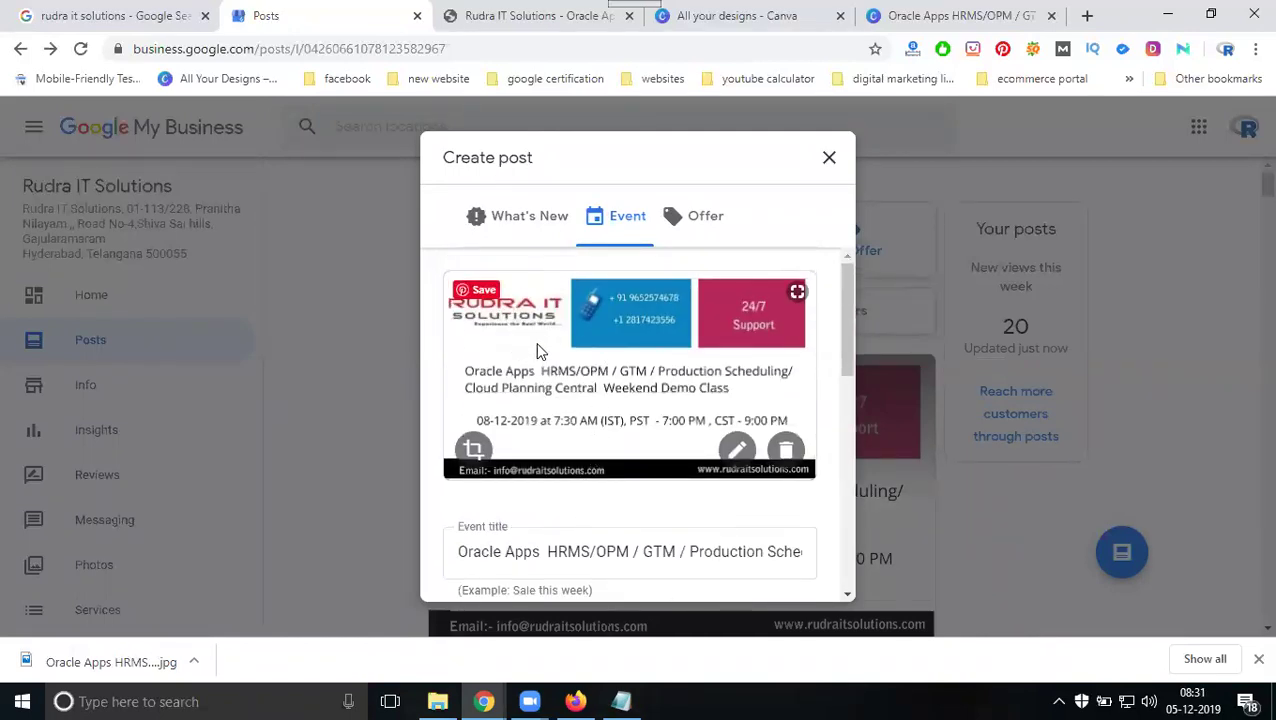
scroll(537, 350, down, 1)
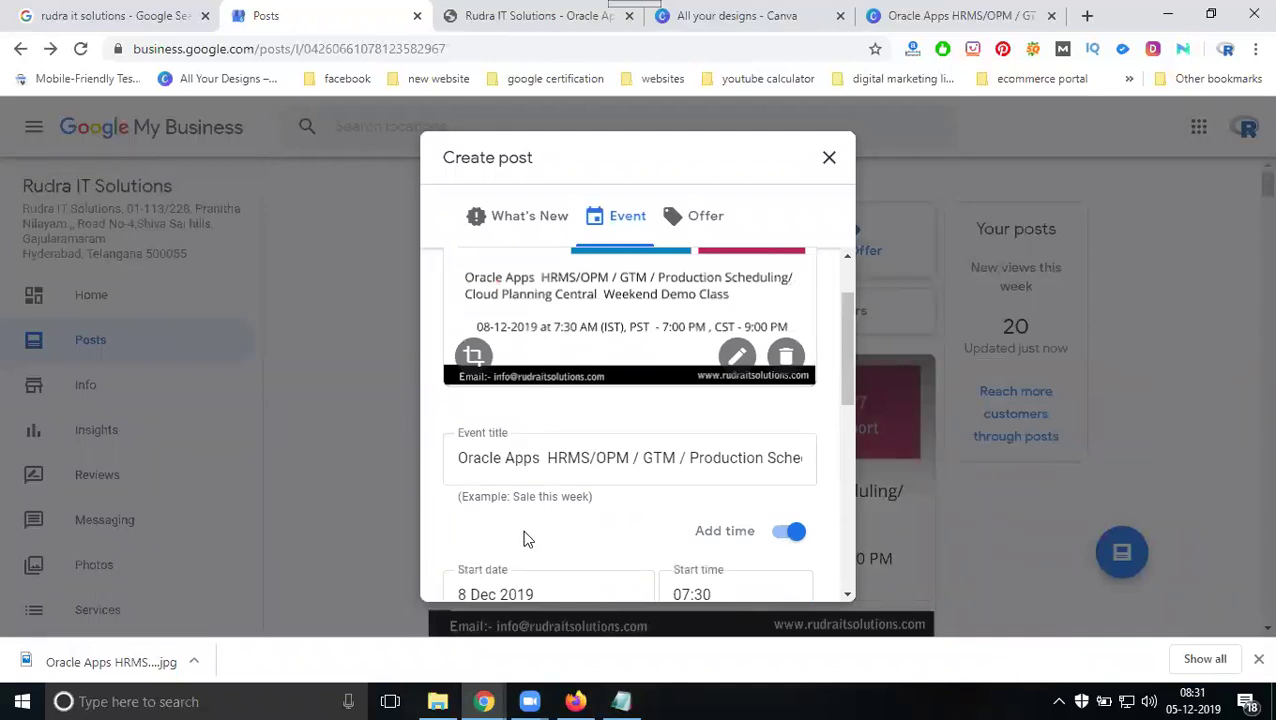
scroll(521, 510, down, 2)
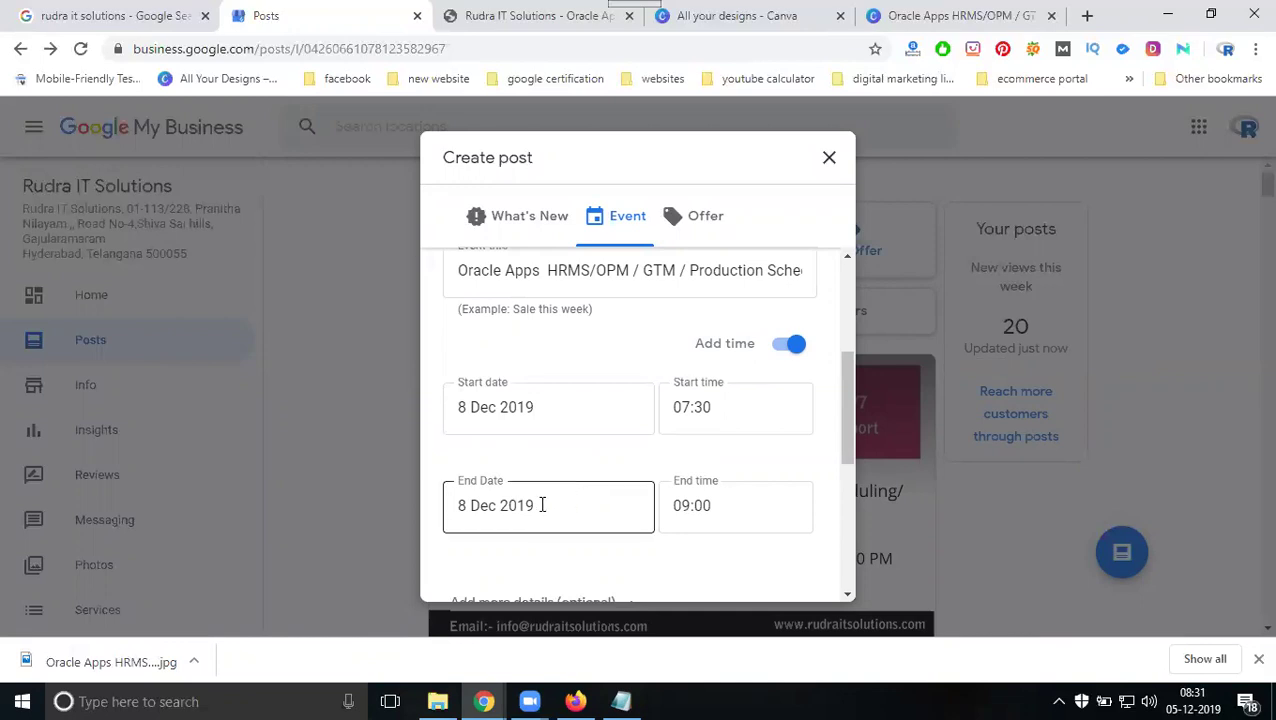
scroll(584, 484, down, 1)
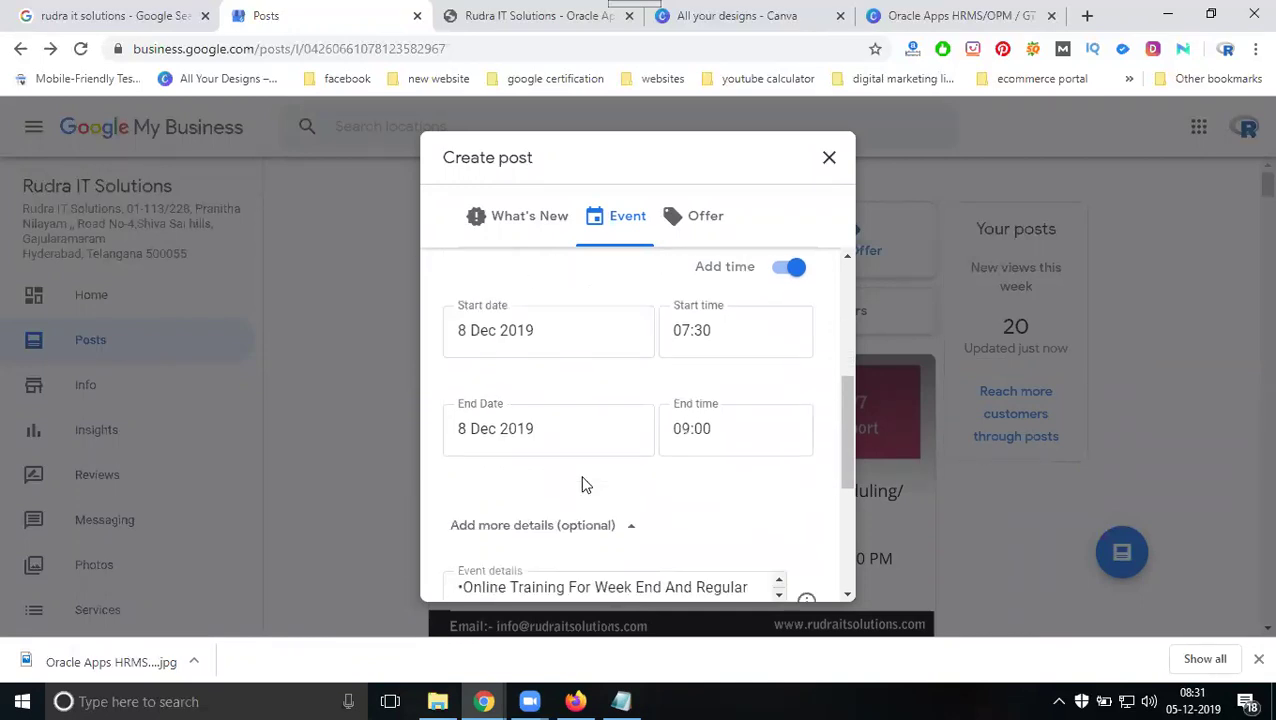
scroll(540, 440, down, 2)
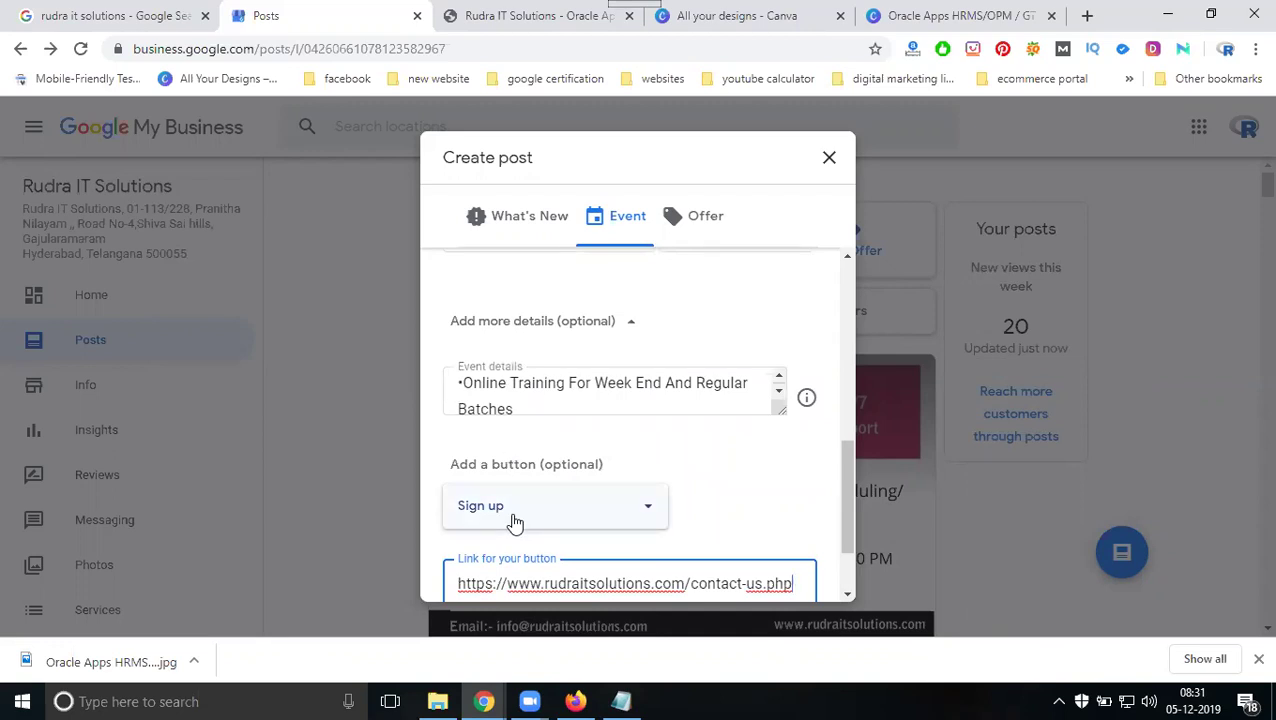
scroll(514, 521, down, 1)
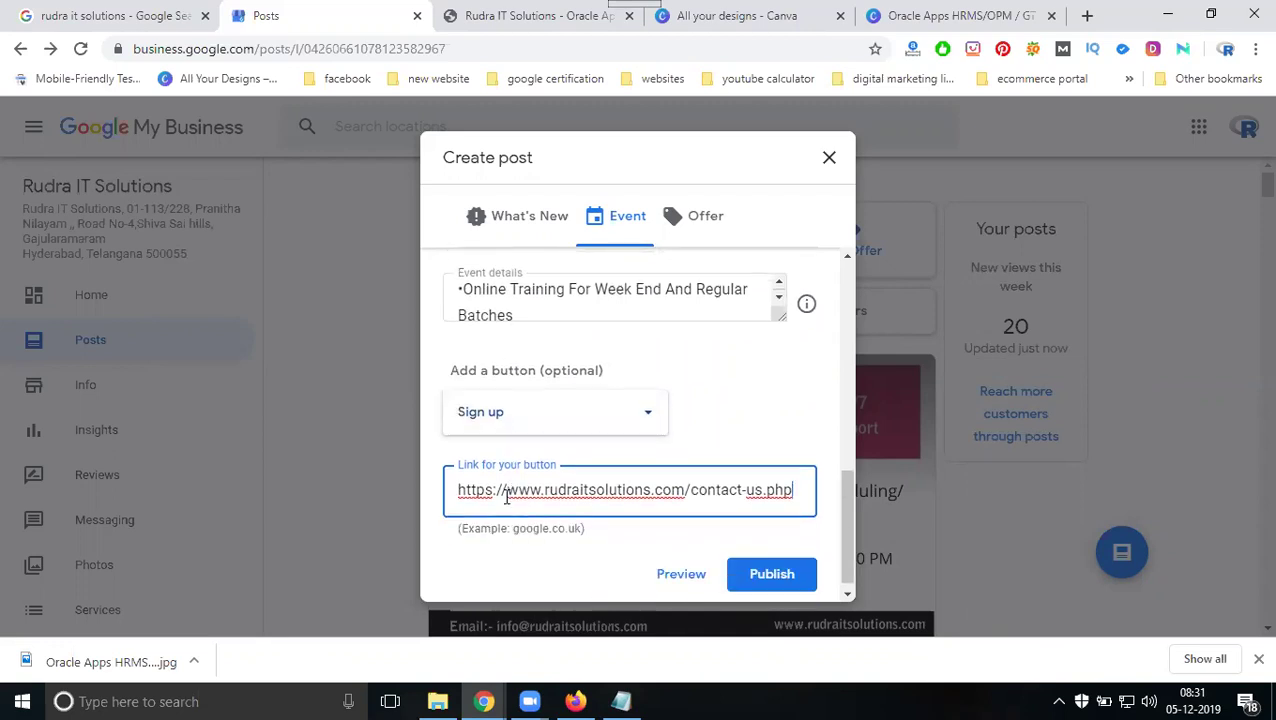
click(772, 576)
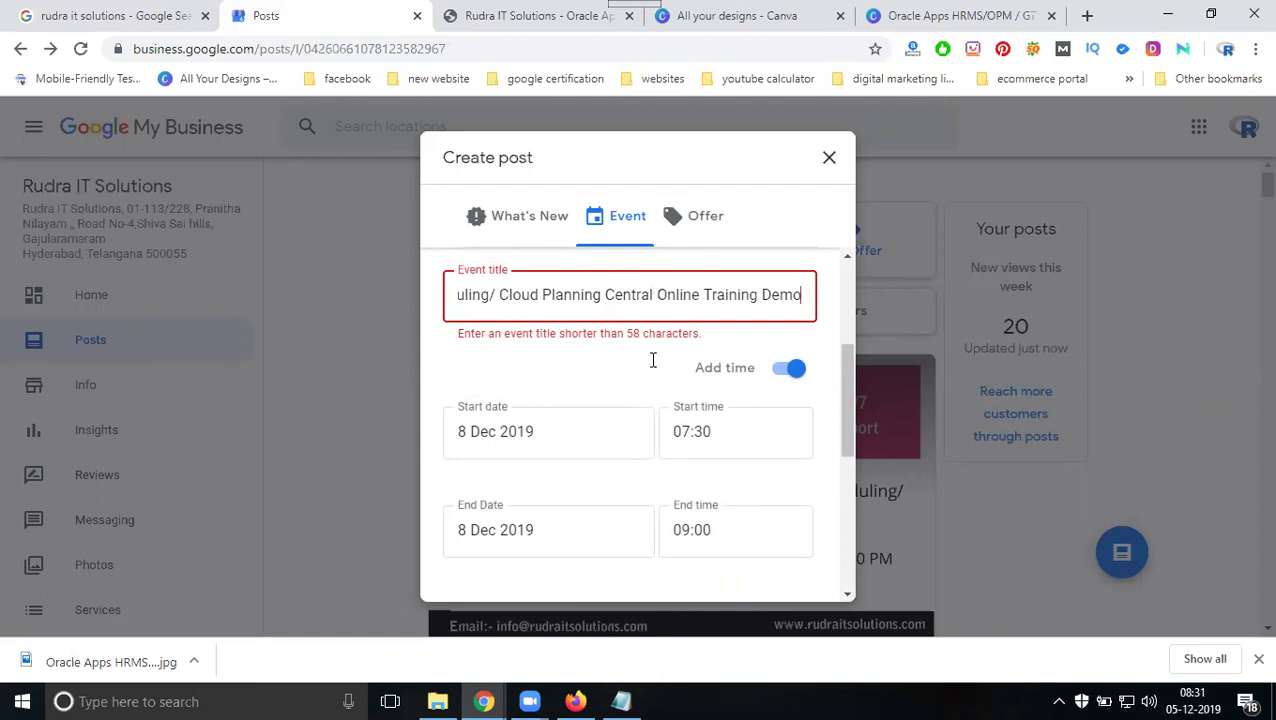
- Select the short title line 'Oracle Apps Online Training DEMO' in the notes
click(621, 701)
scroll(449, 490, up, 2)
scroll(449, 490, up, 2)
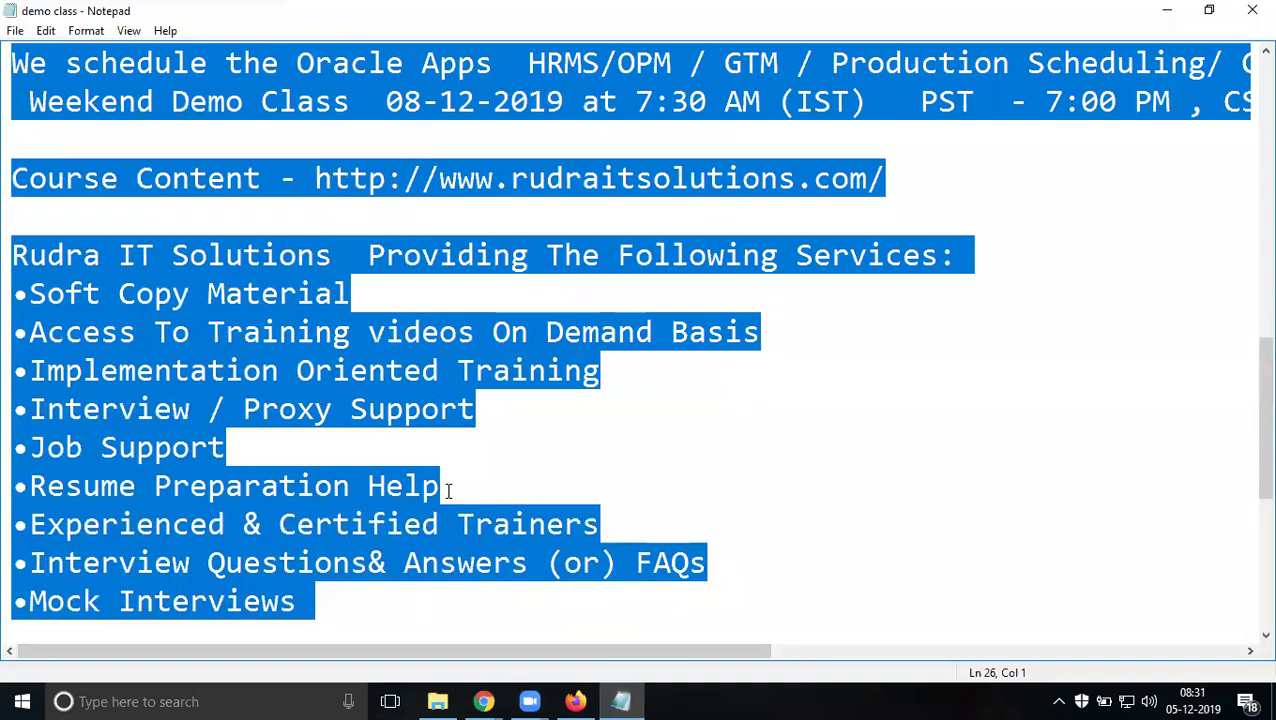
scroll(449, 490, up, 2)
click(538, 202)
drag(600, 255, 5, 262)
key(ctrl+c)
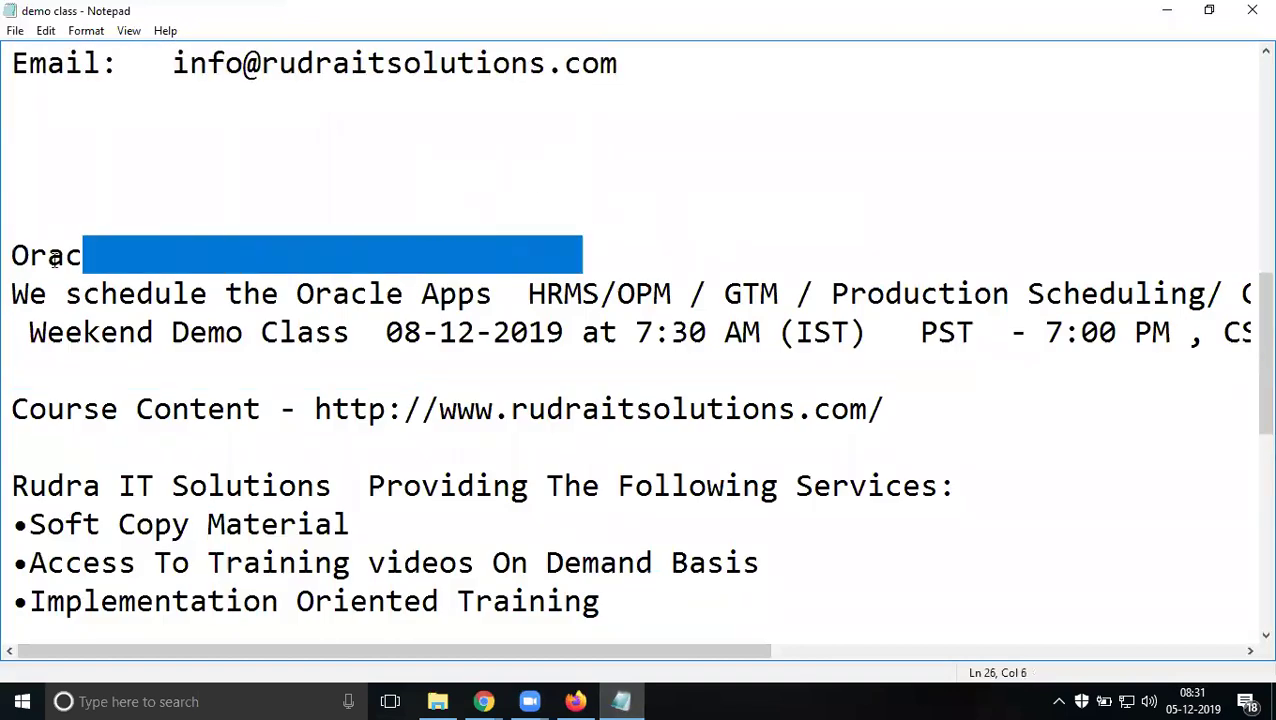
- Paste it over the over-long event title and publish the post
click(1166, 10)
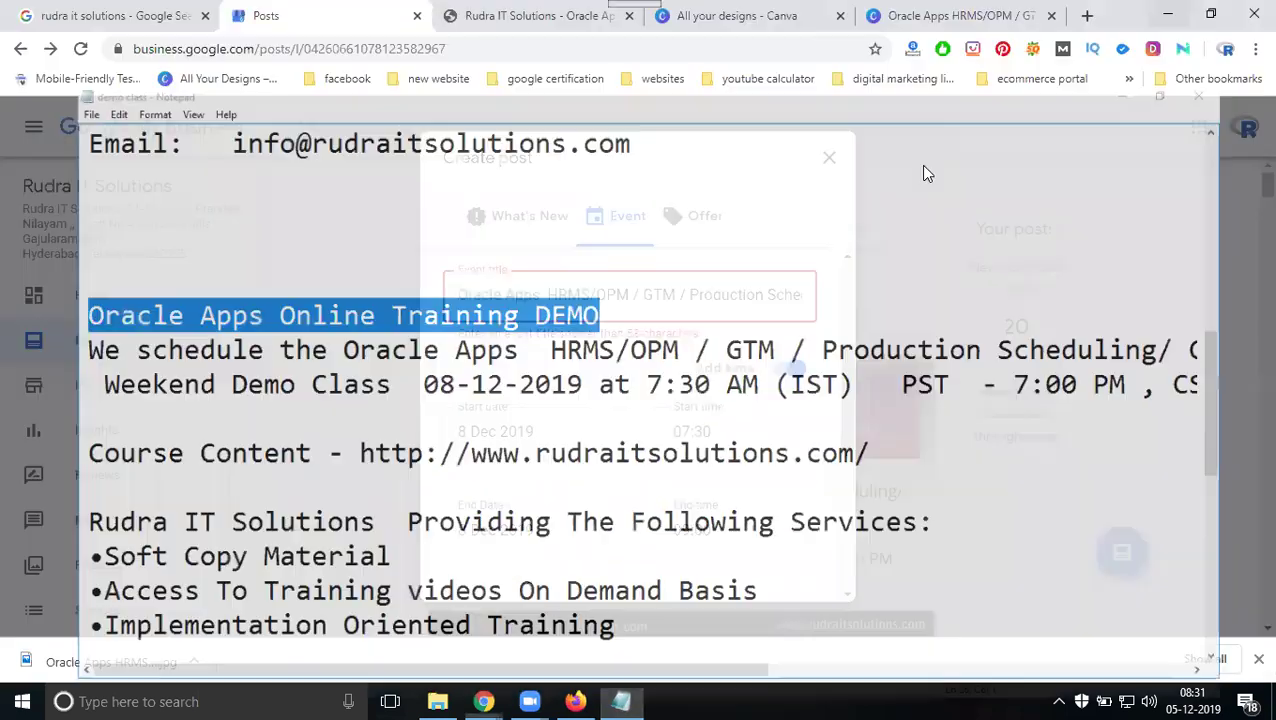
triple_click(625, 296)
key(ctrl+v)
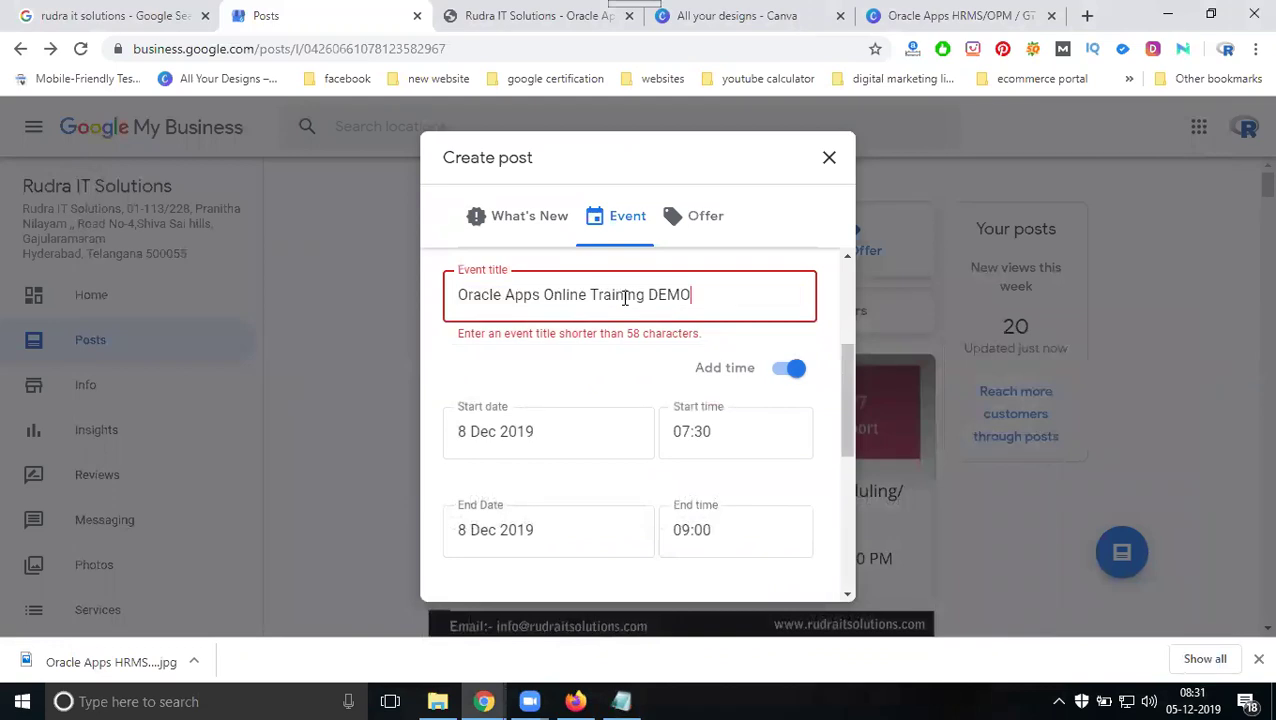
scroll(735, 465, down, 5)
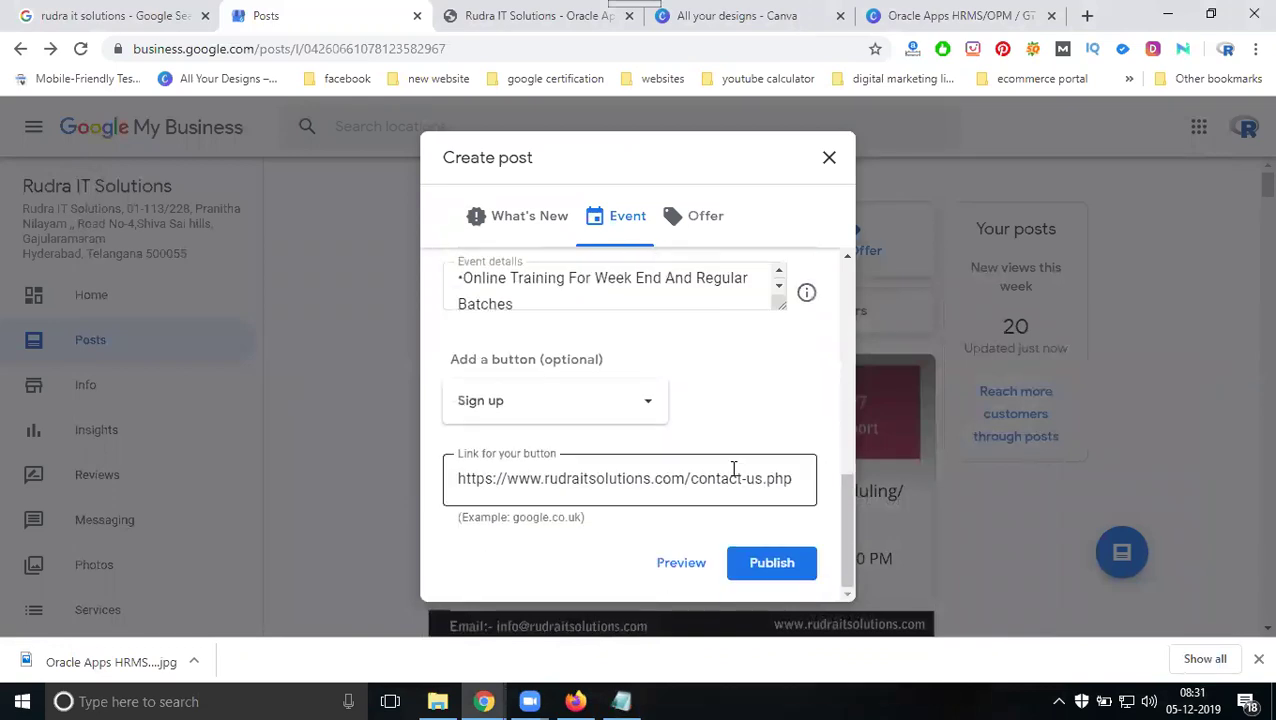
click(762, 563)
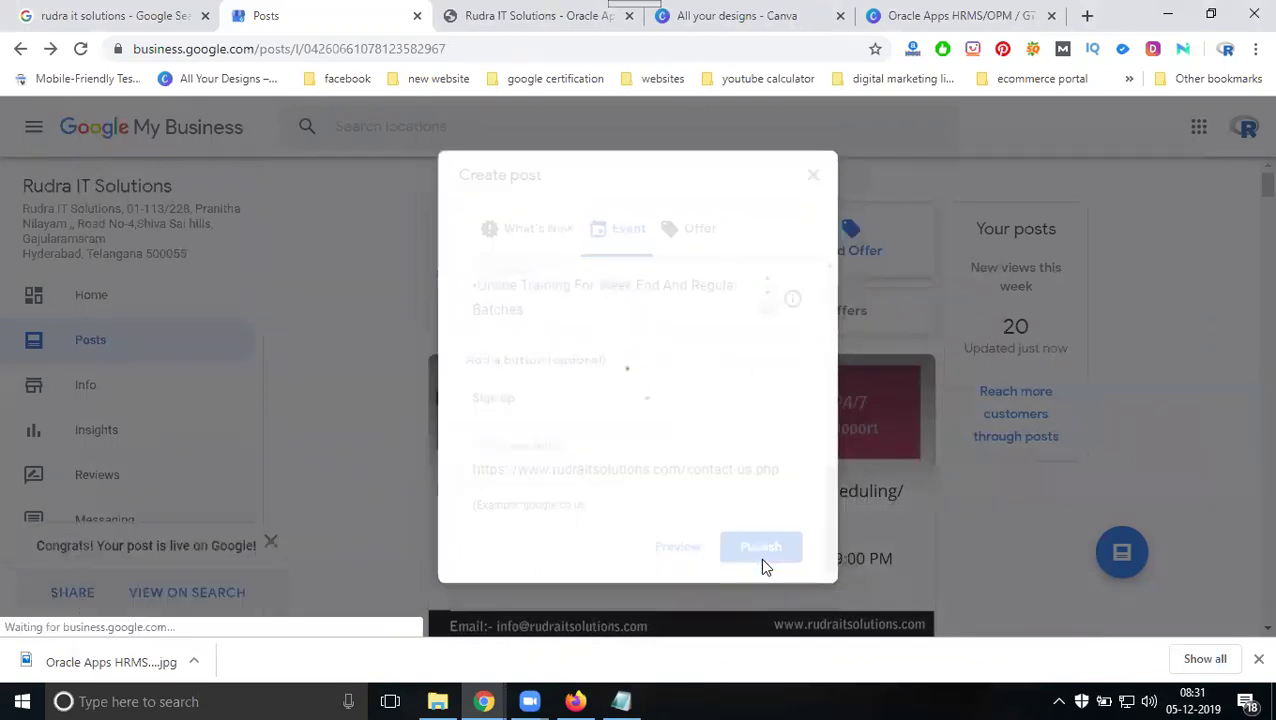
- Note the title 'Oracle Apps Online Training DEMO' in a new Notepad file
key(super+r)
key(Down)
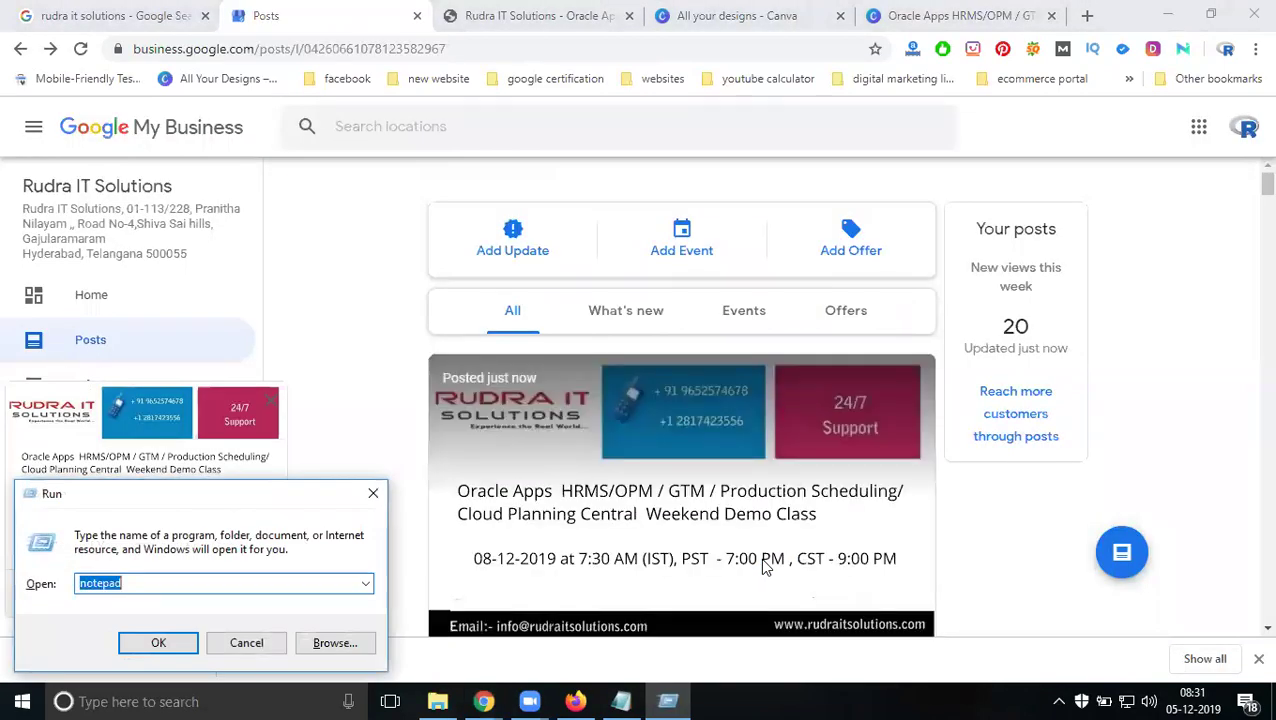
key(Return)
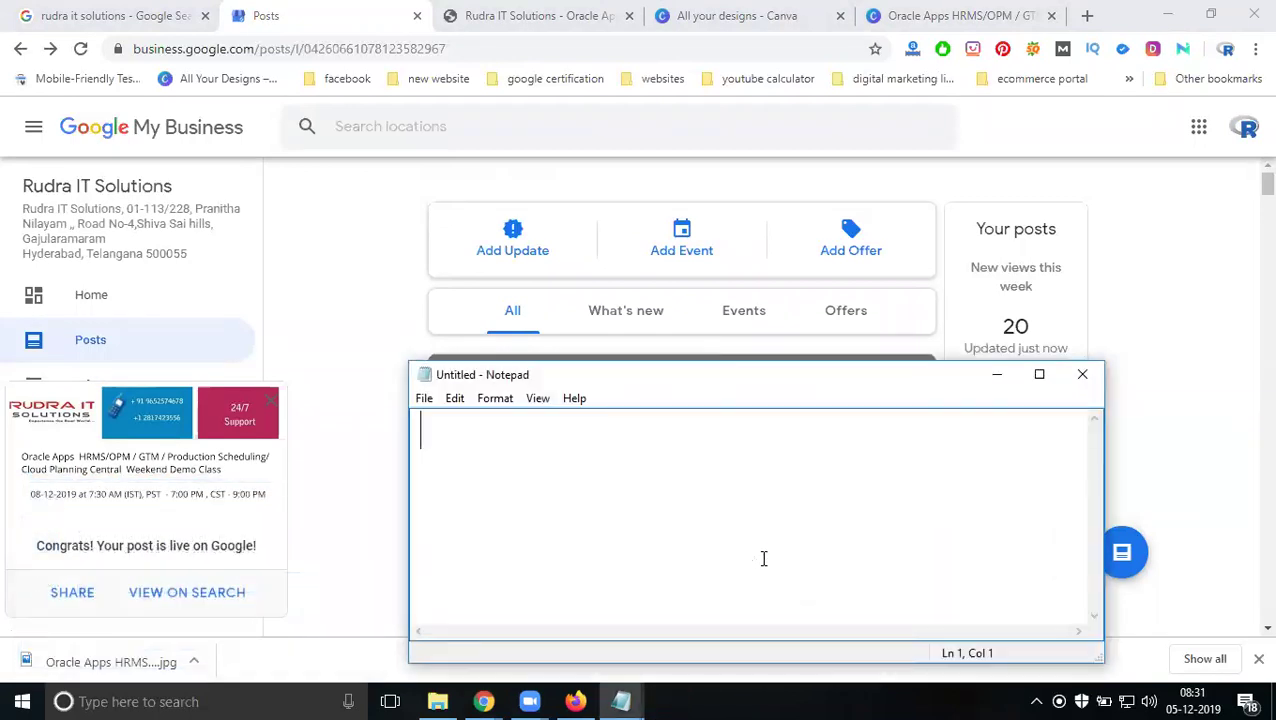
text(Oracle Apps Online Training DEMO)
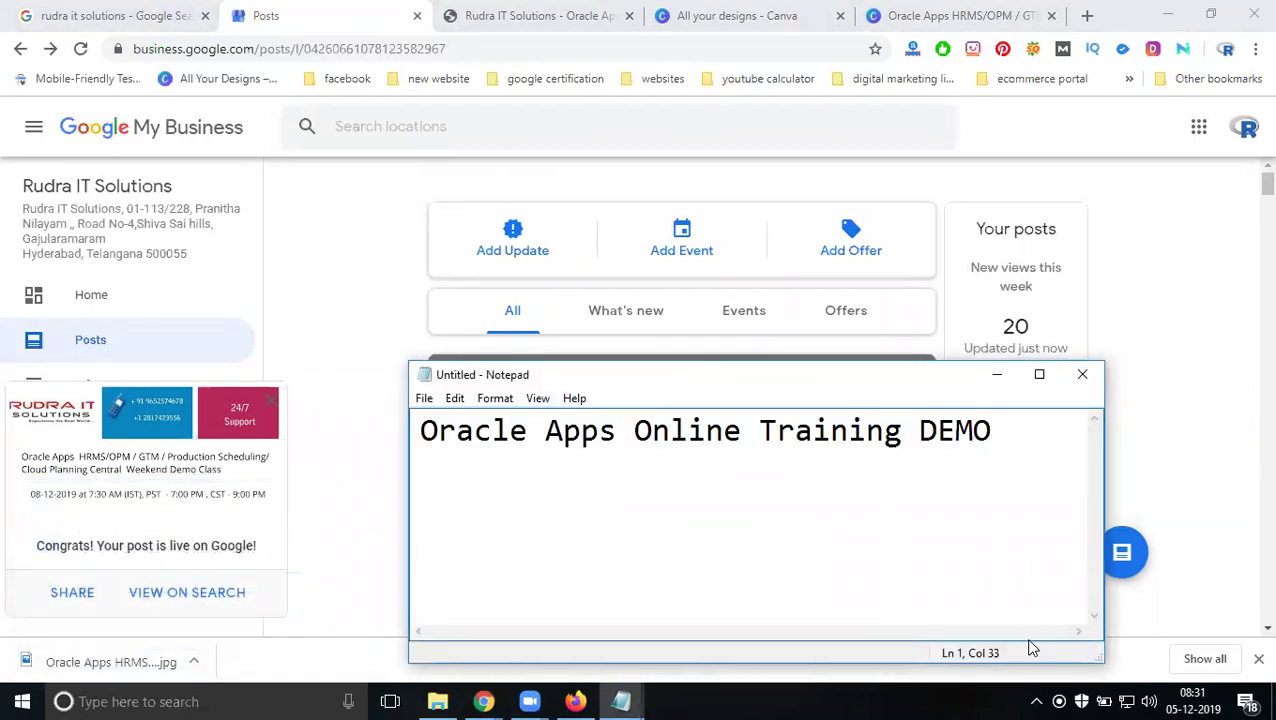
- Dismiss the post-is-live notice and reload the Posts page
click(996, 374)
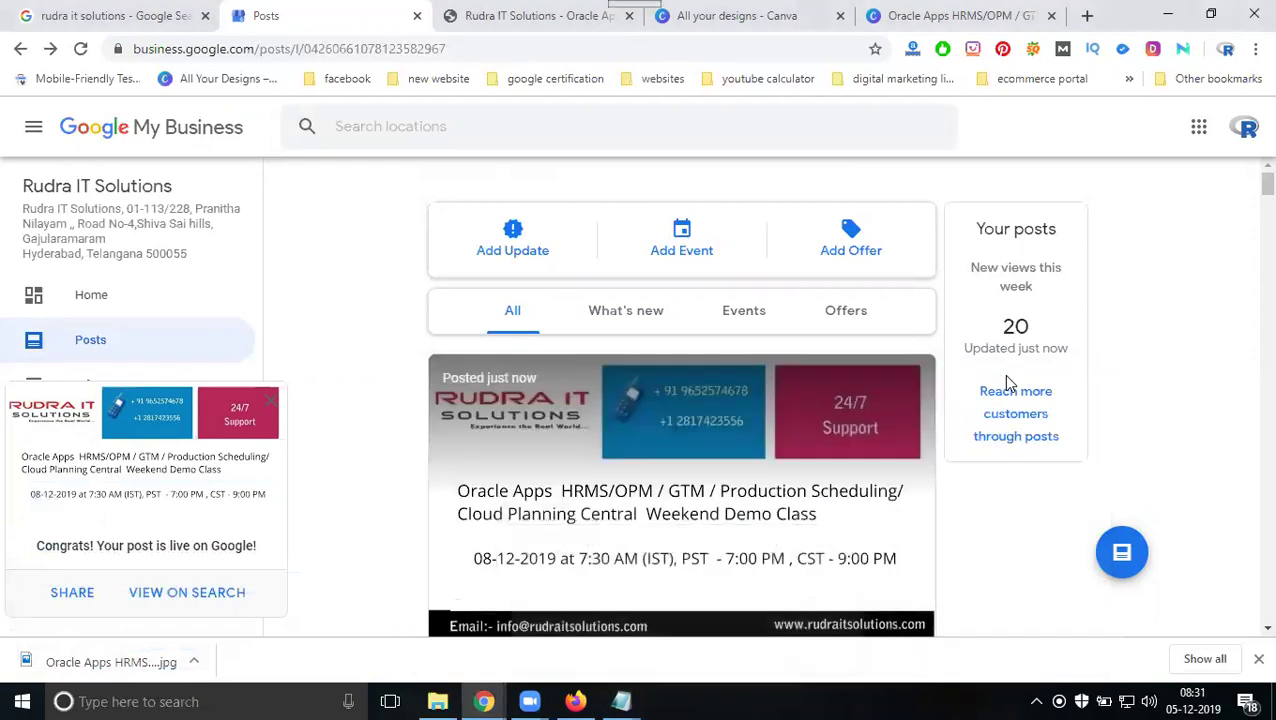
click(270, 410)
scroll(652, 320, down, 3)
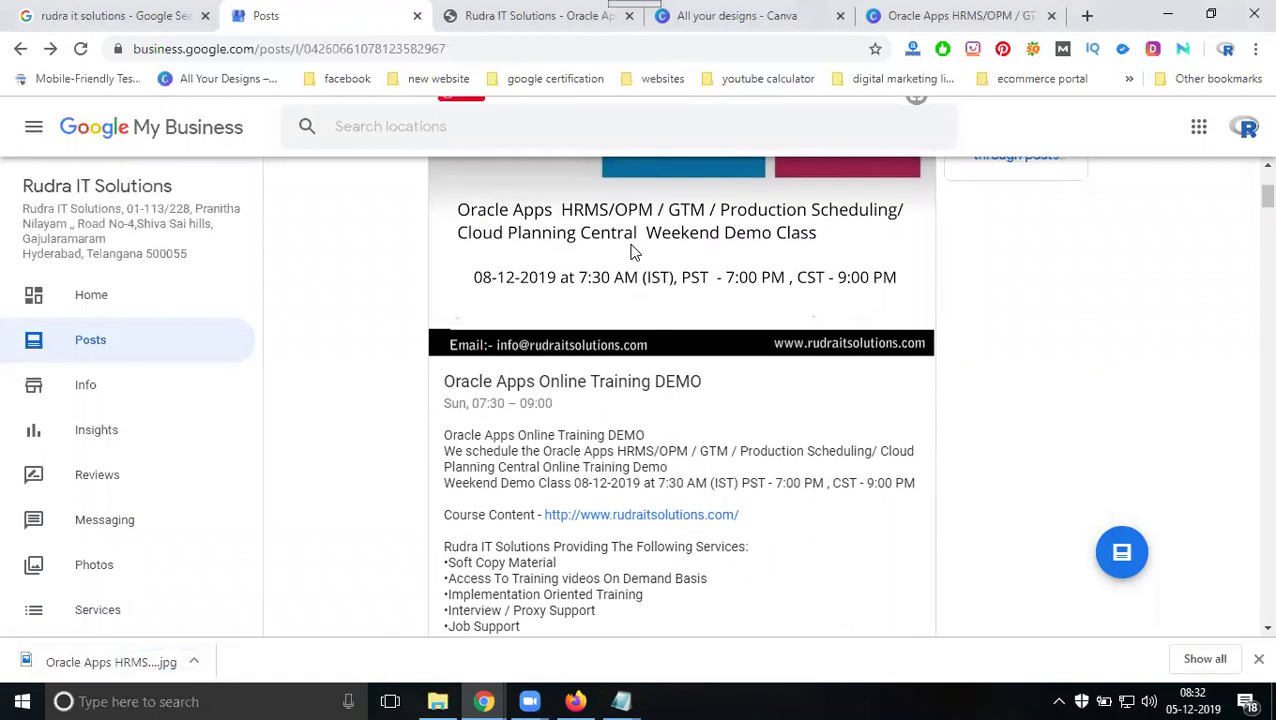
click(82, 49)
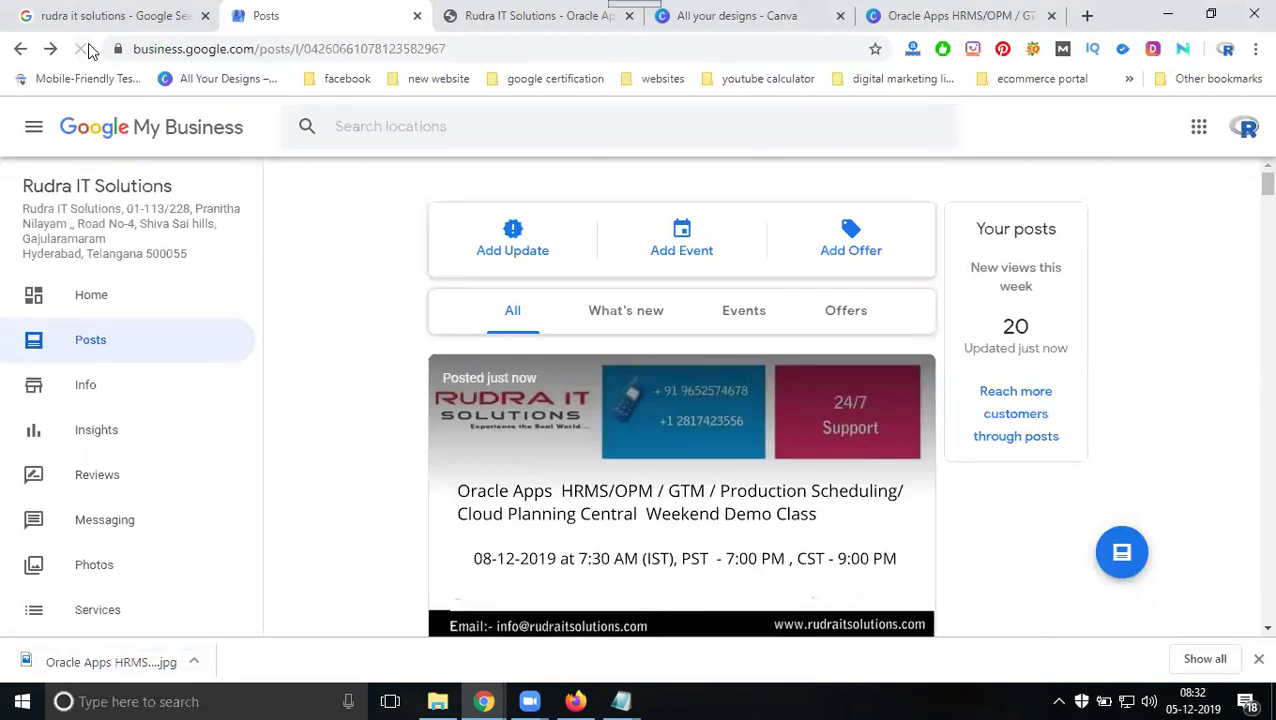
scroll(405, 316, down, 3)
scroll(405, 316, down, 2)
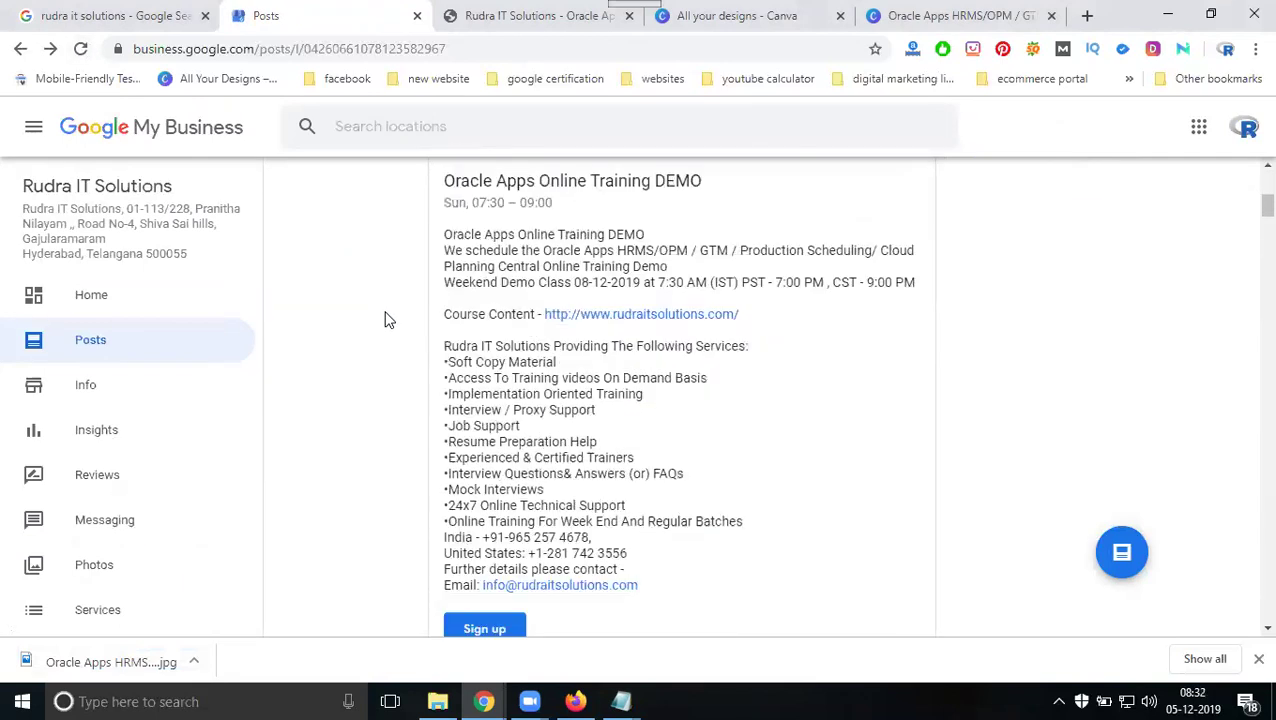
scroll(405, 316, up, 2)
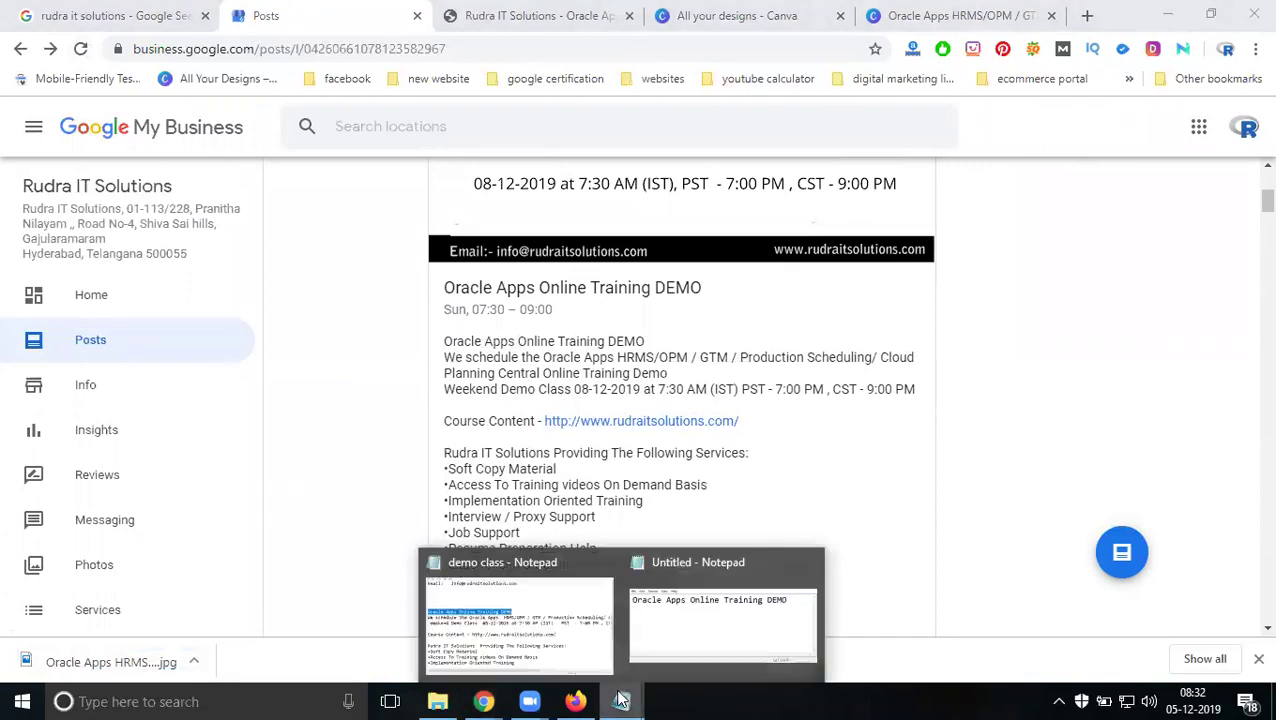
click(560, 650)
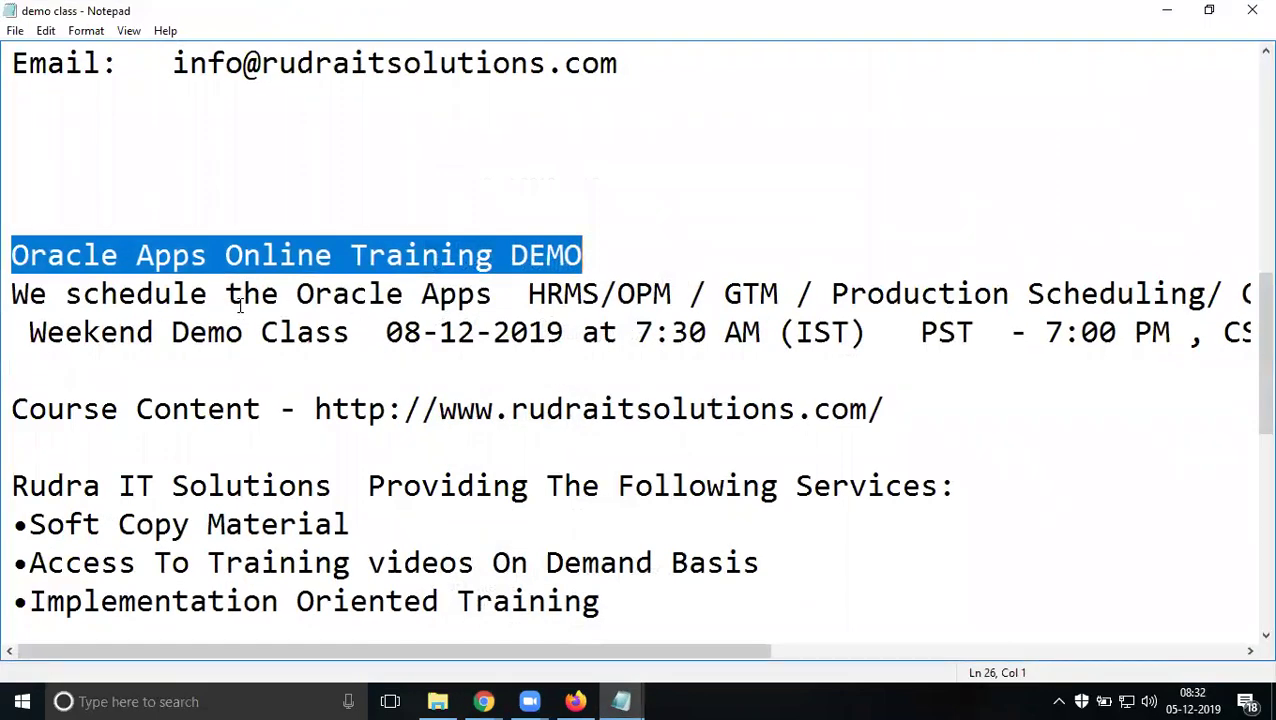
drag(293, 294, 1235, 293)
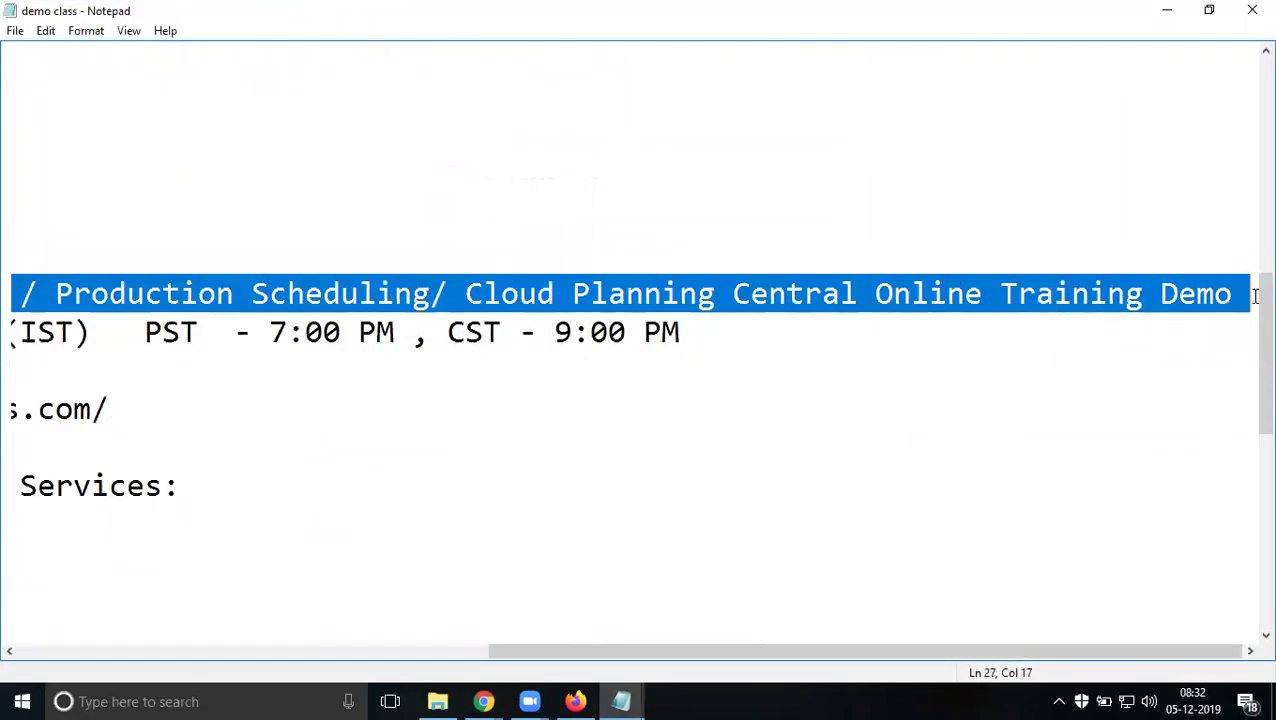
click(1167, 10)
scroll(621, 404, down, 4)
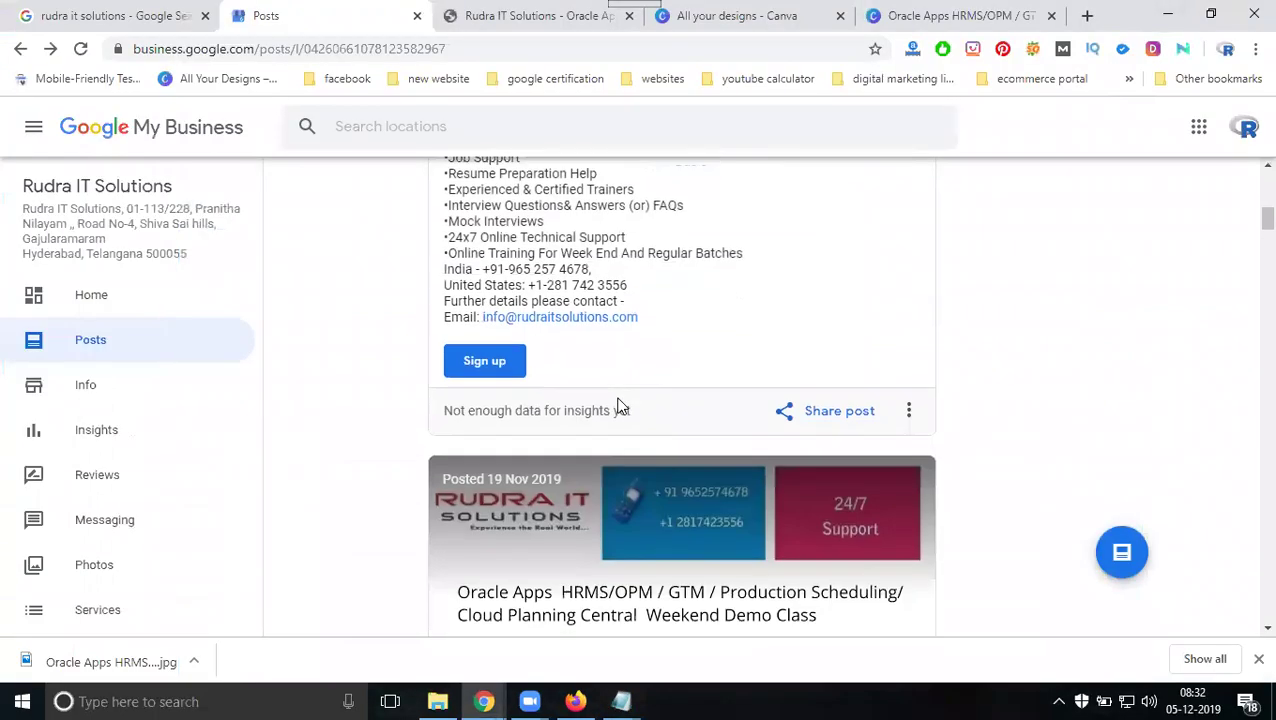
- View the published post on Google via Share post and scroll to its Sign up button
click(829, 411)
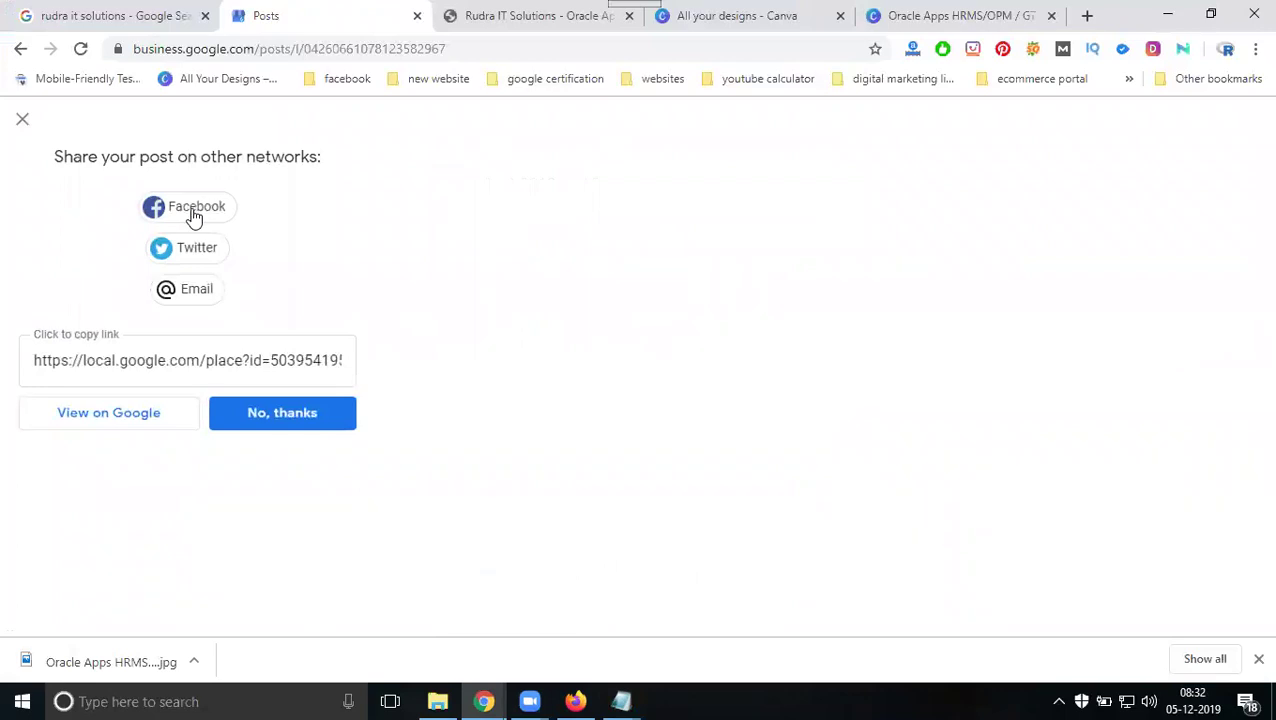
click(118, 412)
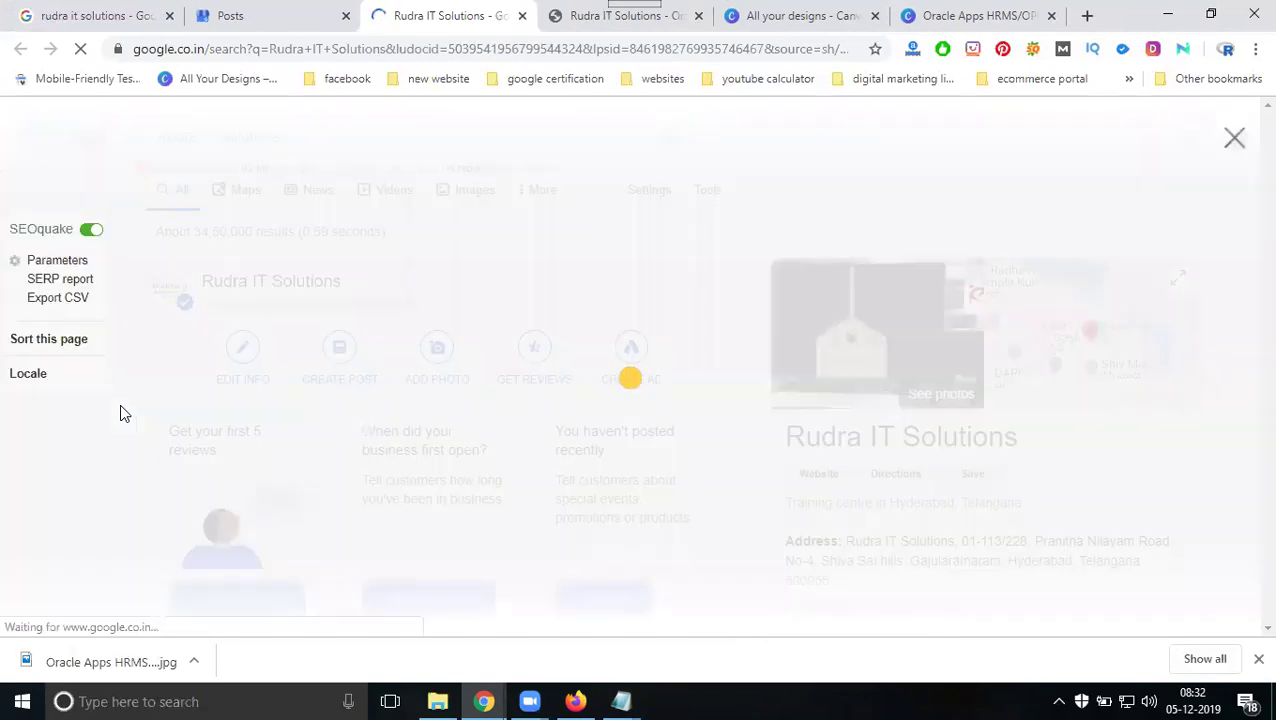
scroll(592, 404, down, 5)
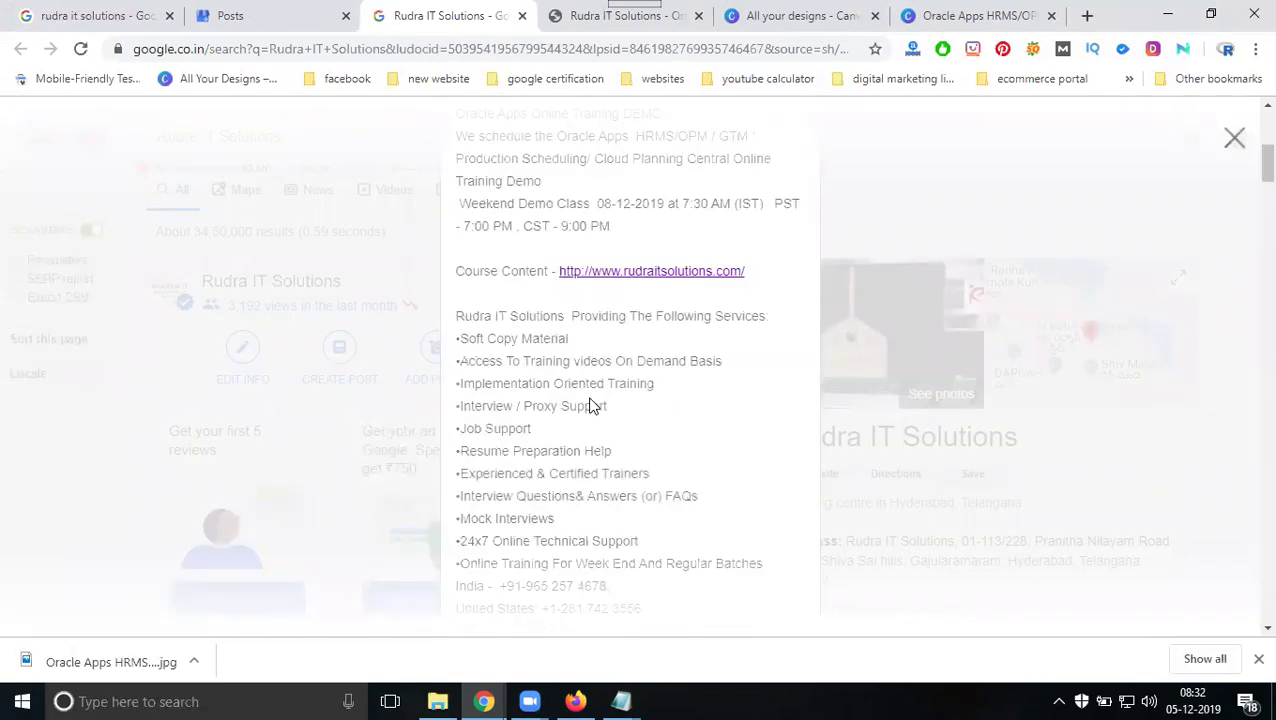
scroll(592, 404, down, 2)
scroll(515, 410, down, 1)
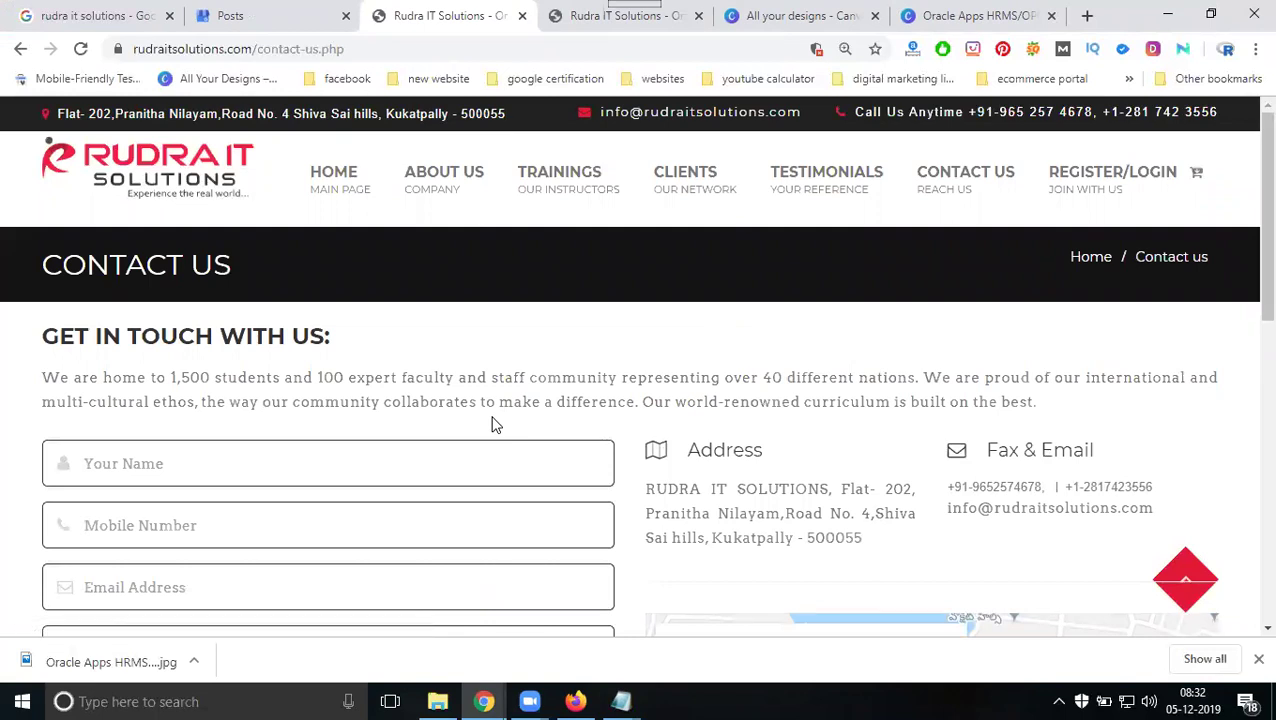
- Browse the contact-us form's course list, then return to the Google post's sharing options
scroll(350, 415, down, 2)
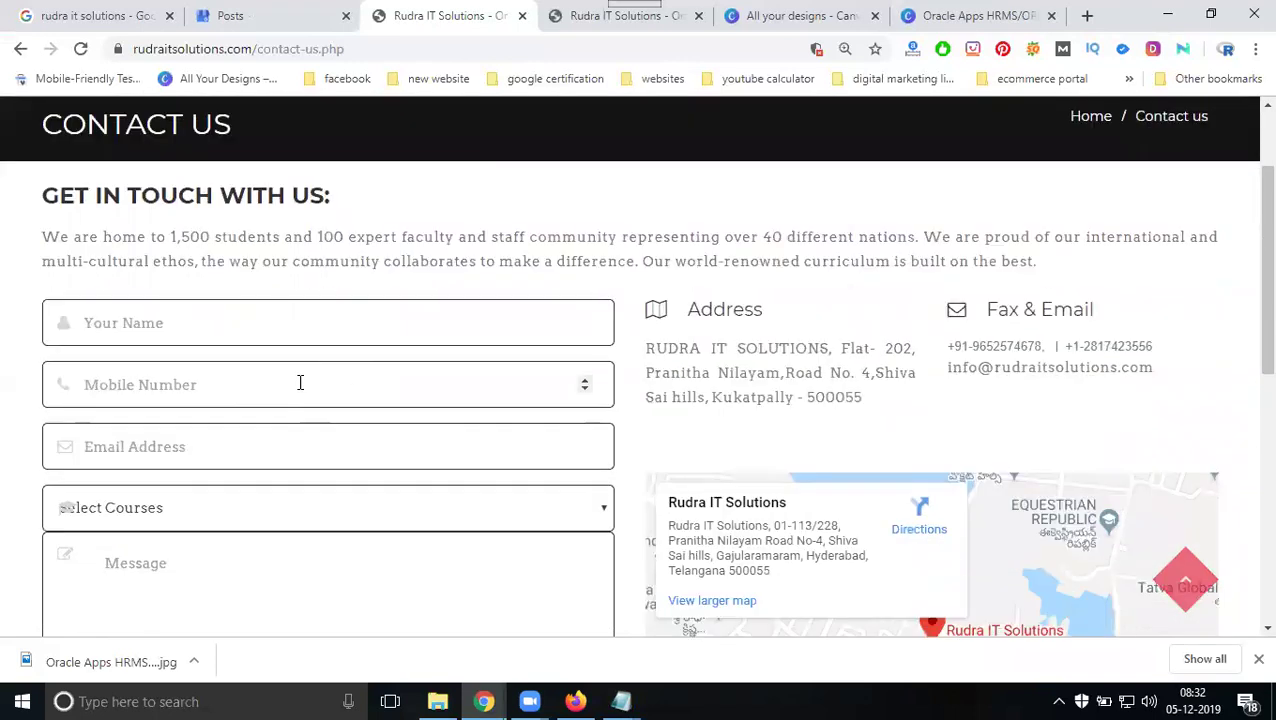
click(228, 464)
scroll(222, 359, down, 1)
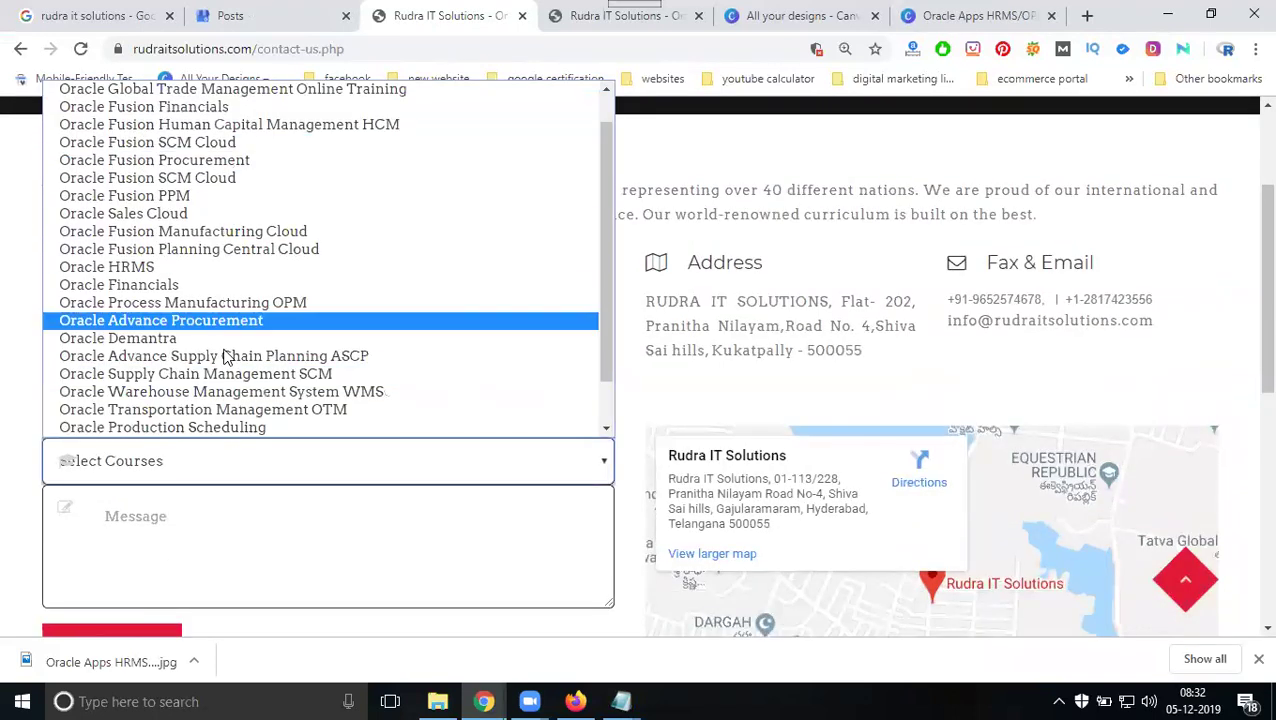
click(198, 530)
scroll(198, 525, down, 3)
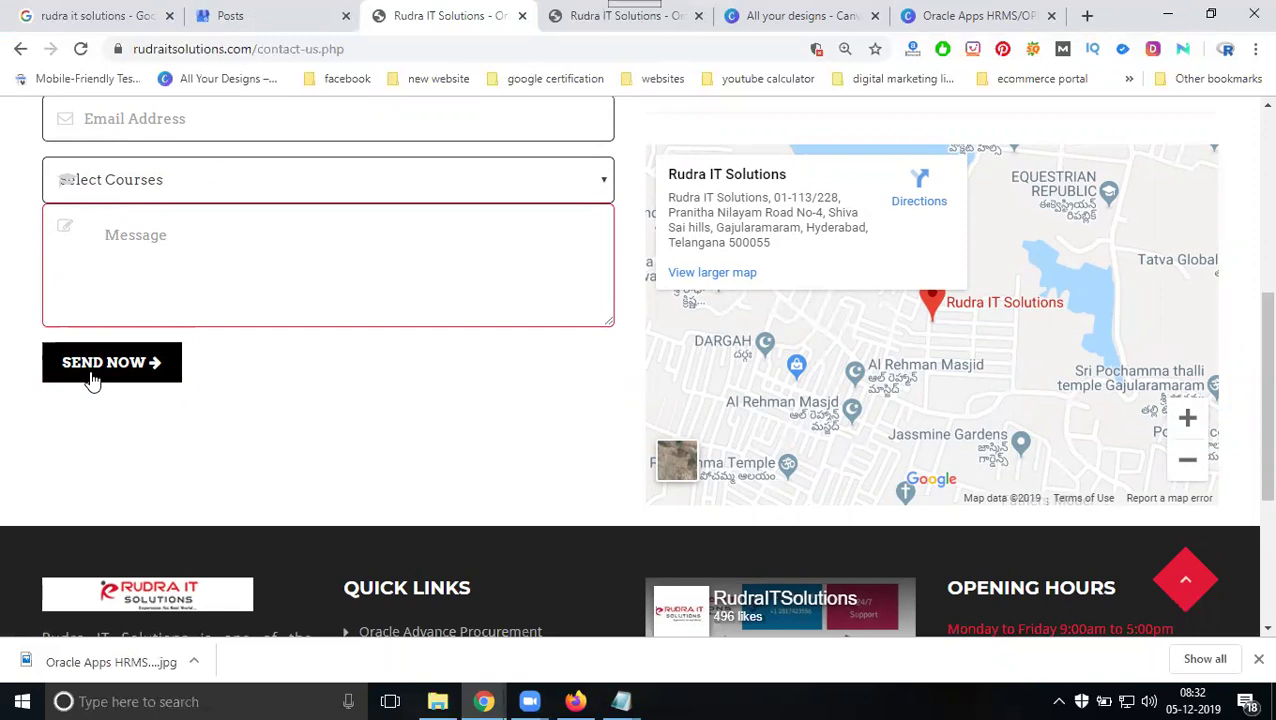
click(288, 12)
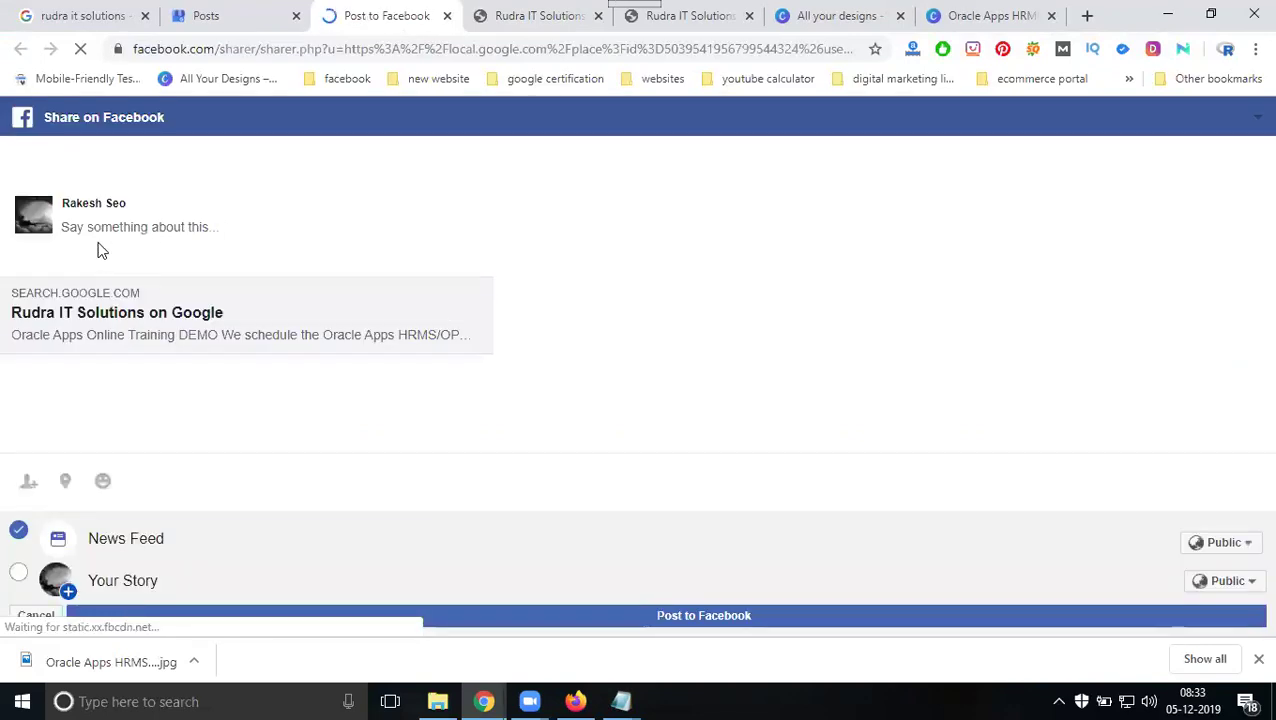
- Close the Facebook sharer and bring up the new post's sharing options for Twitter
click(445, 17)
click(24, 119)
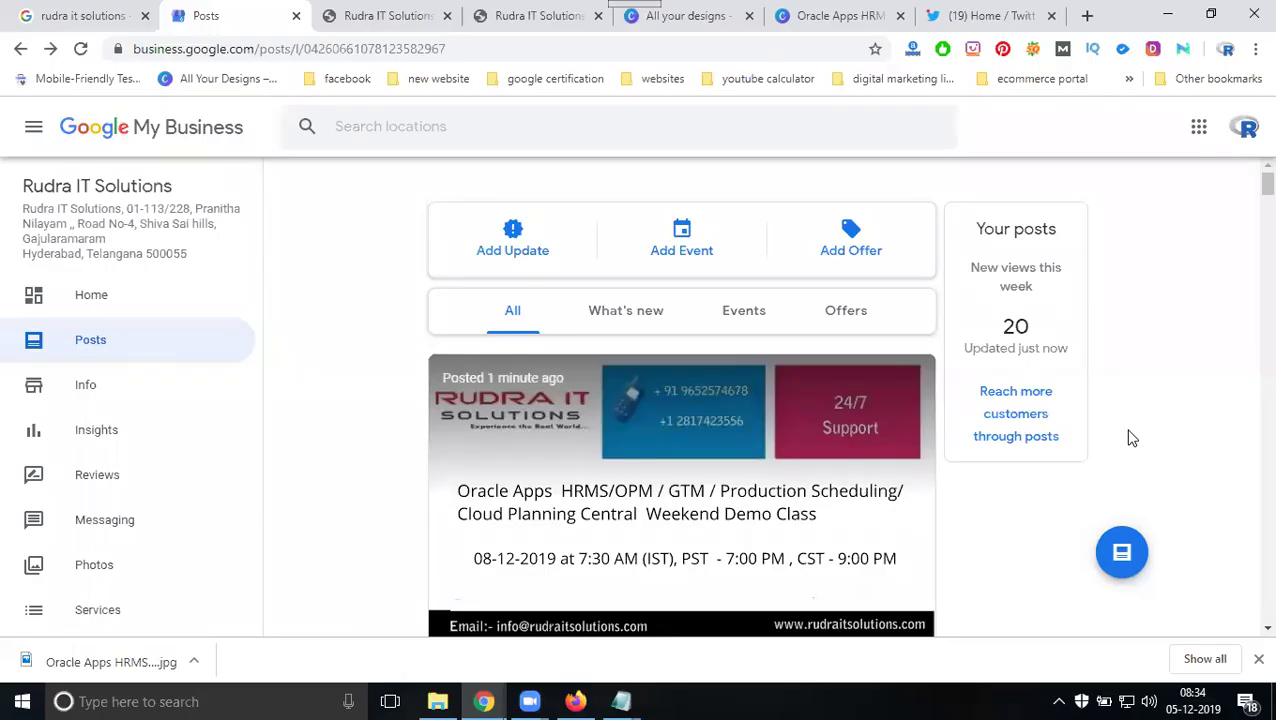
scroll(769, 356, down, 10)
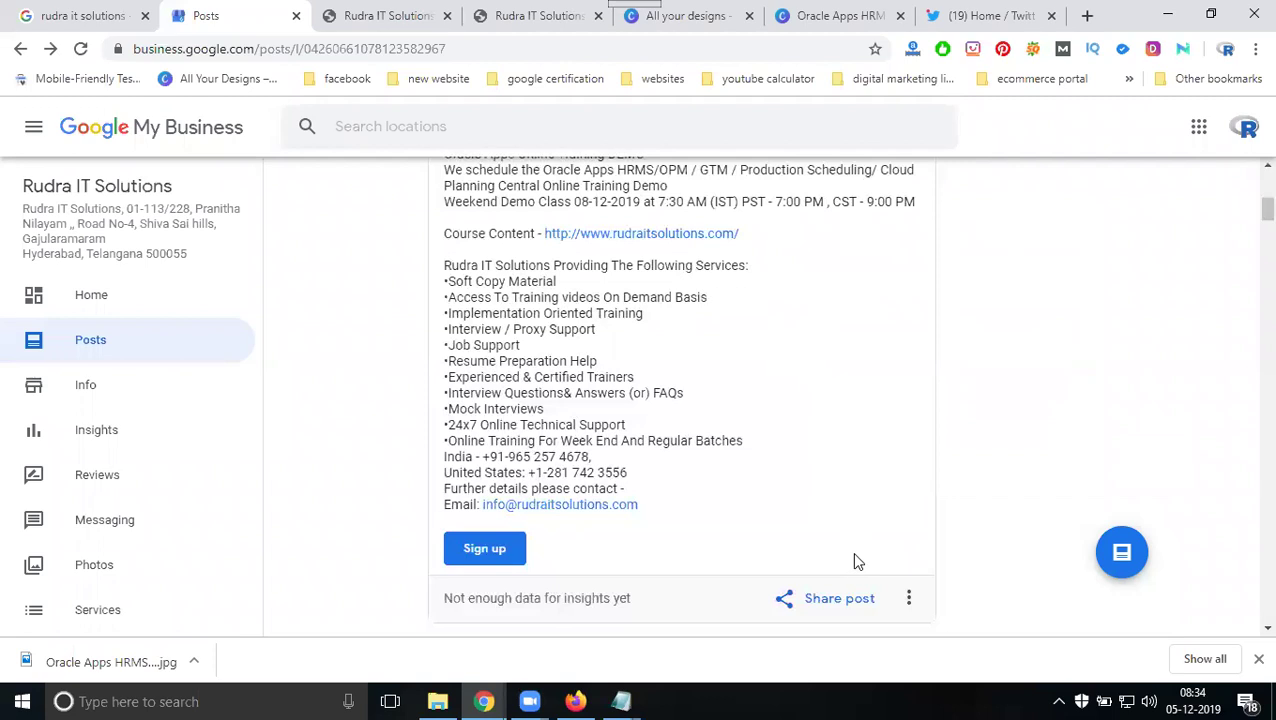
click(850, 596)
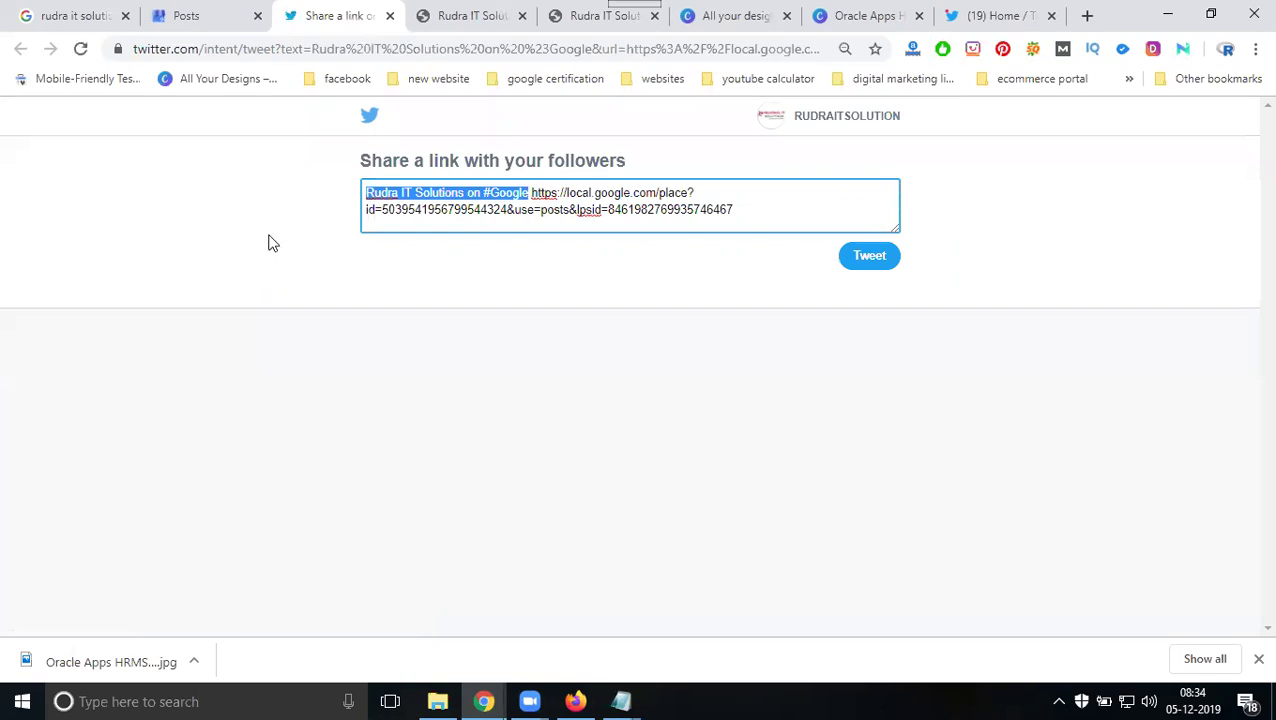
- Prefix the tweet with the course title, make 'Rudra IT Solutions' into #RudraITSolutions, and tweet
click(364, 192)
text(Oracle Apps  HRMS/OPM / GTM / Production Scheduling/ Cloud Planning Central Online Training Demo)
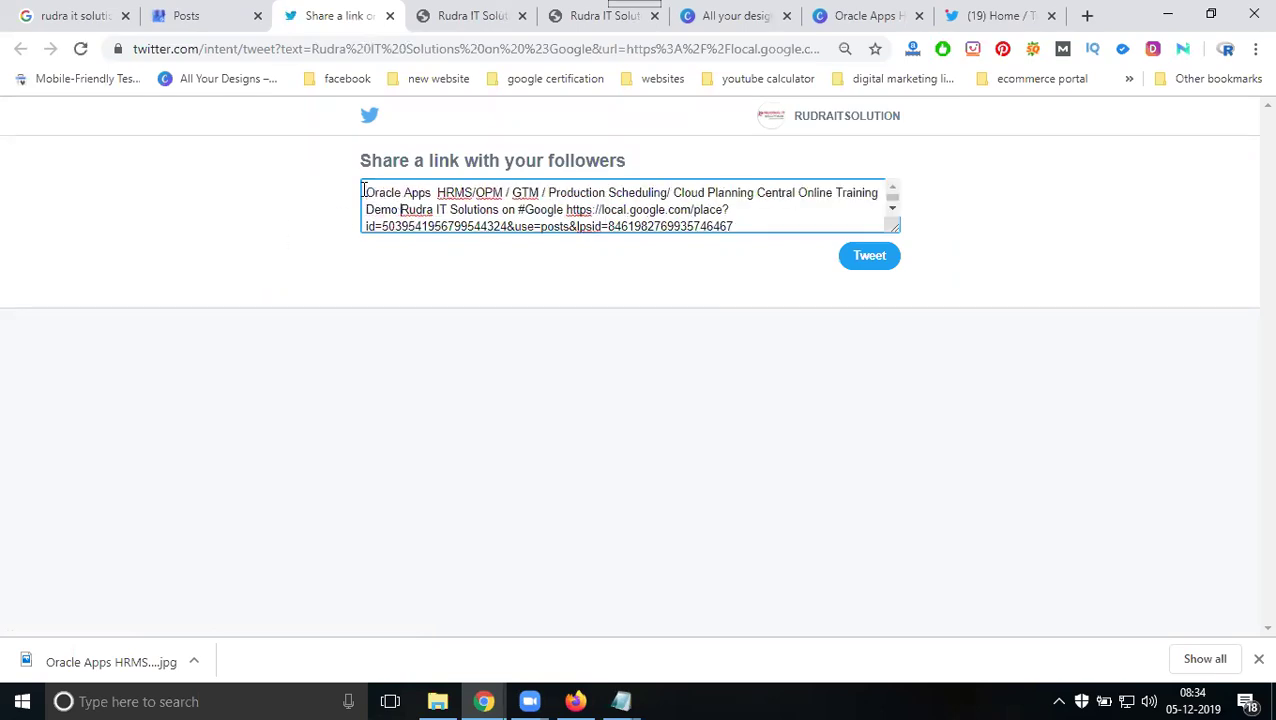
text(#)
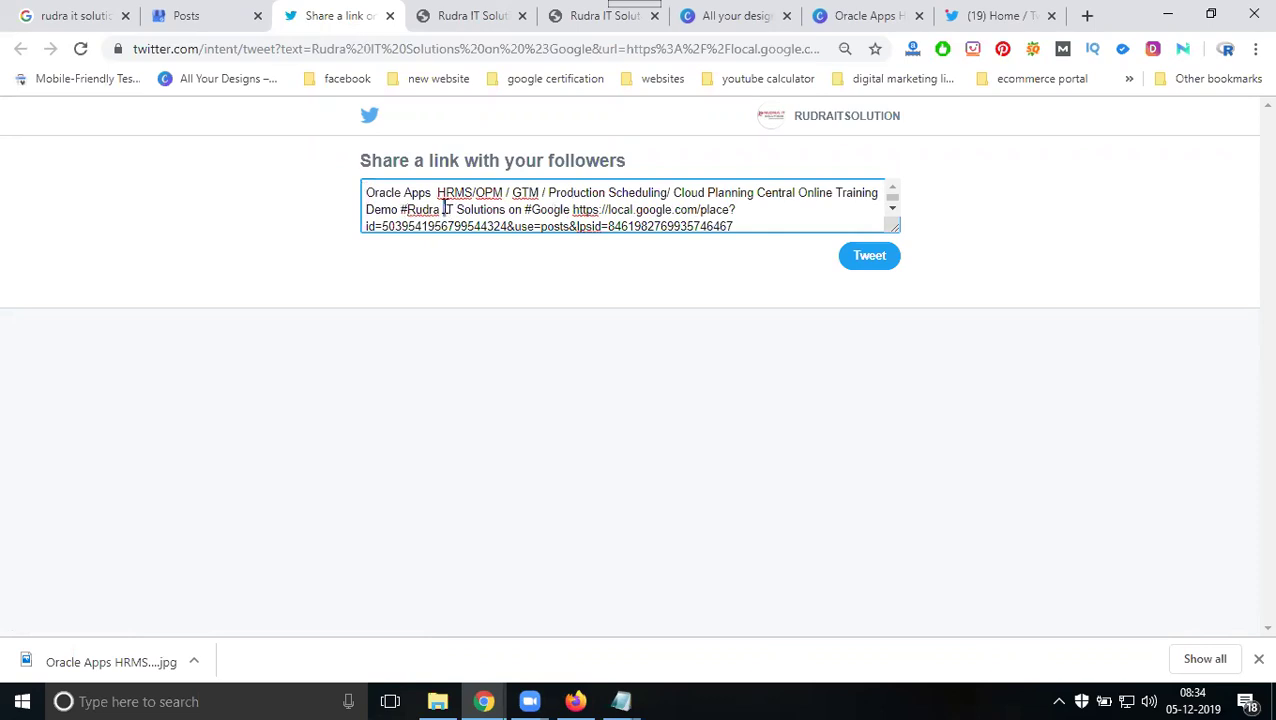
click(446, 209)
key(BackSpace)
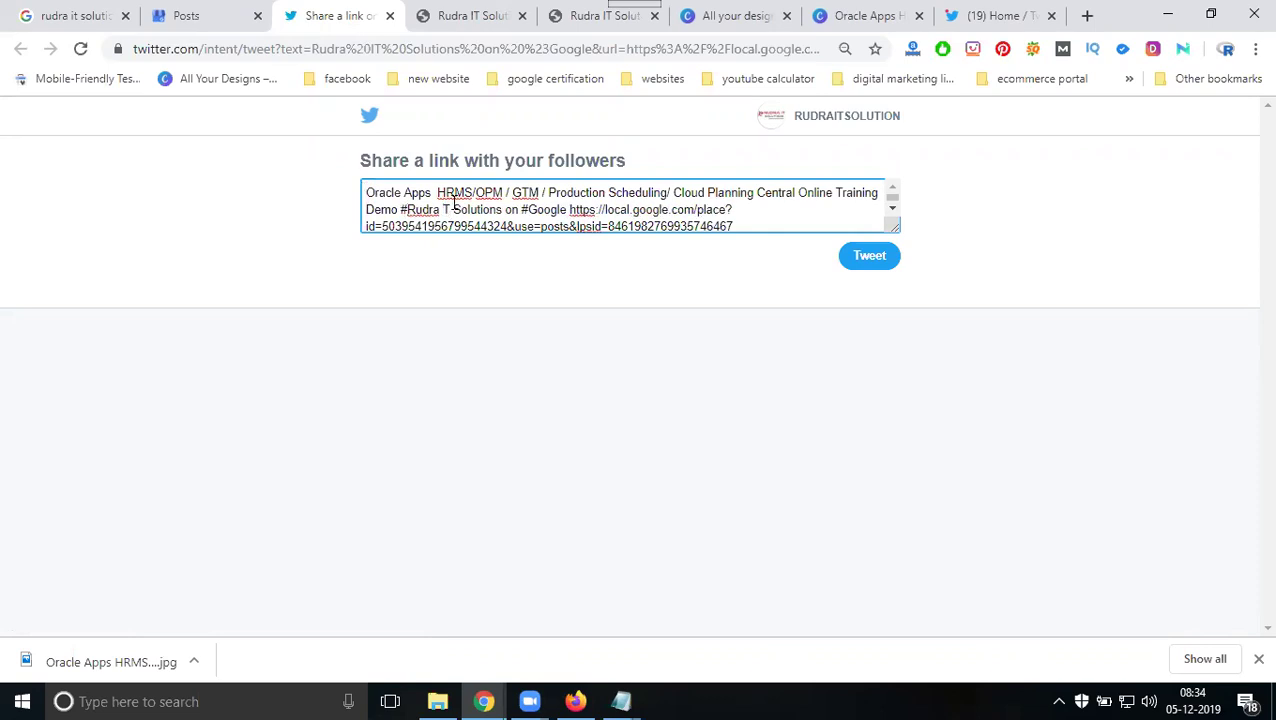
key(BackSpace)
text(I)
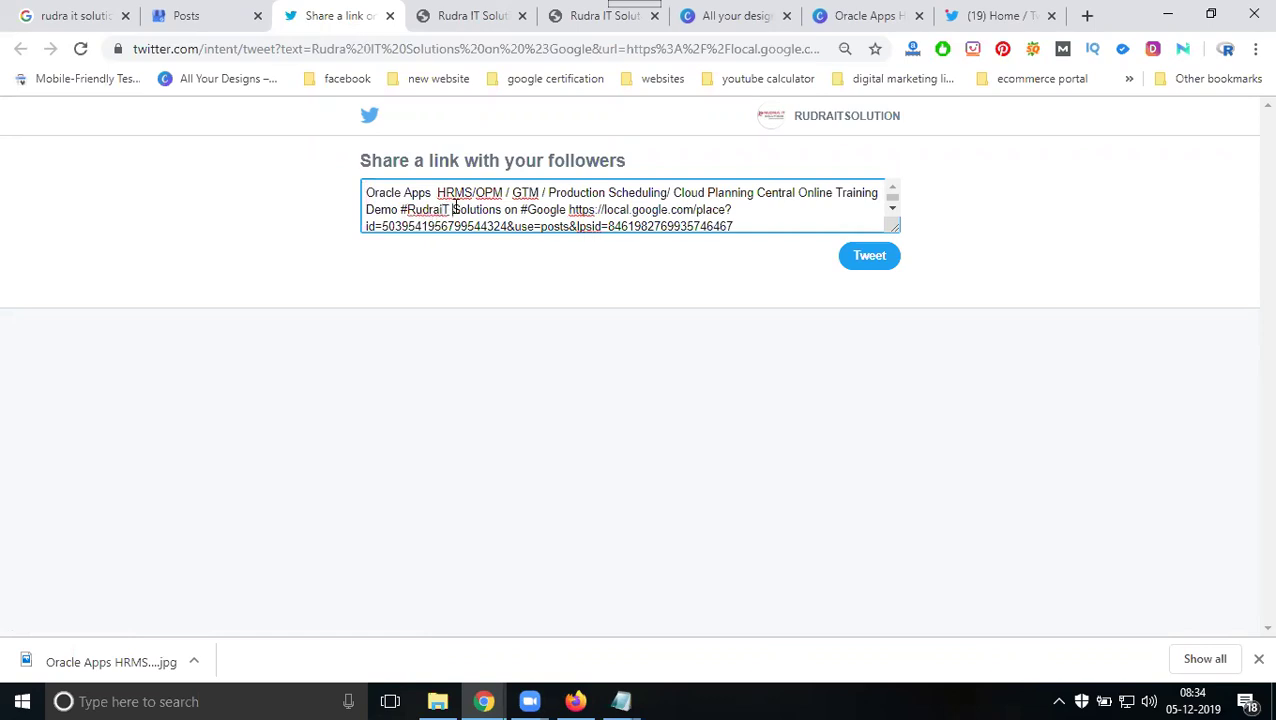
click(453, 207)
key(BackSpace)
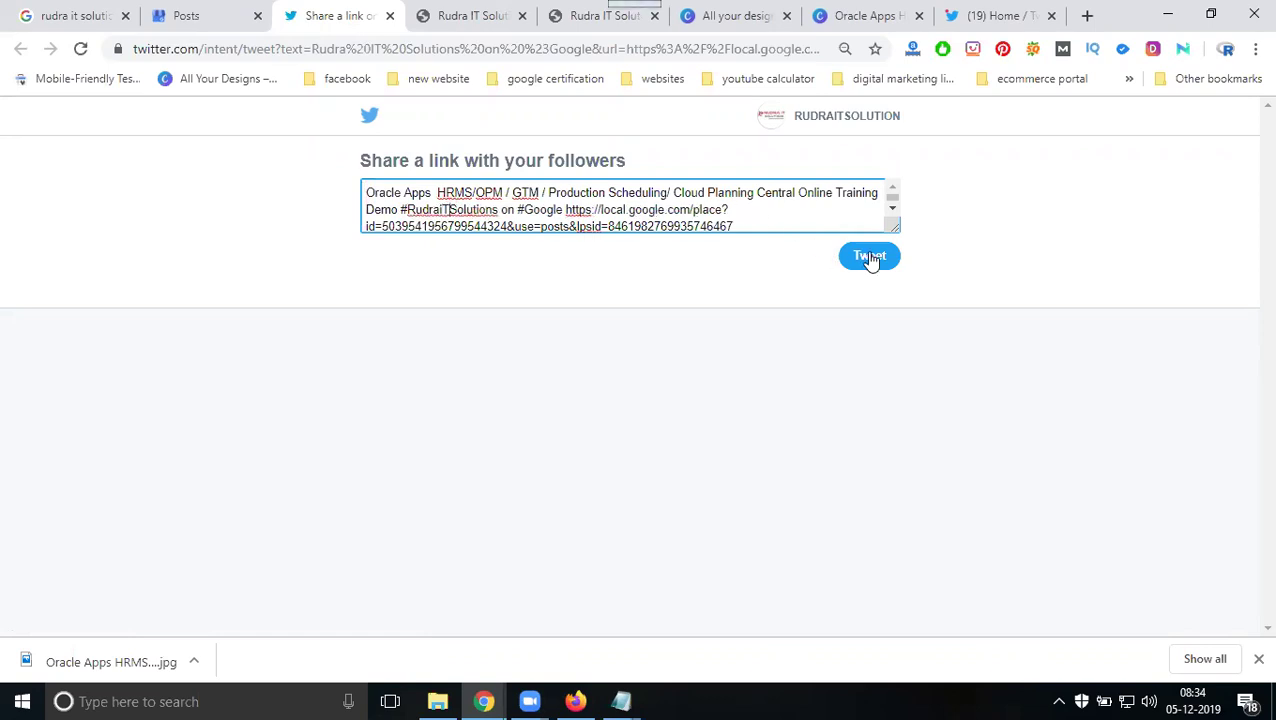
click(870, 257)
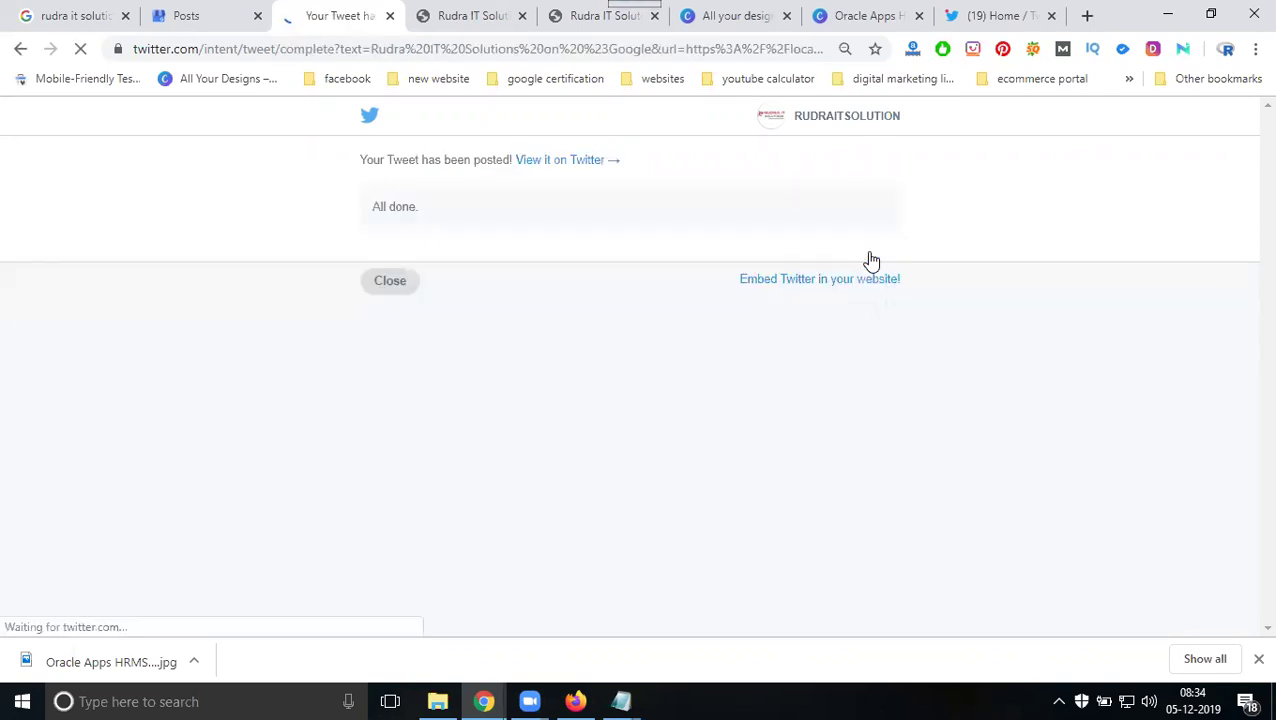
- Open the company's Twitter profile and select the new tweet's wording from Oracle Apps to #Google
click(960, 12)
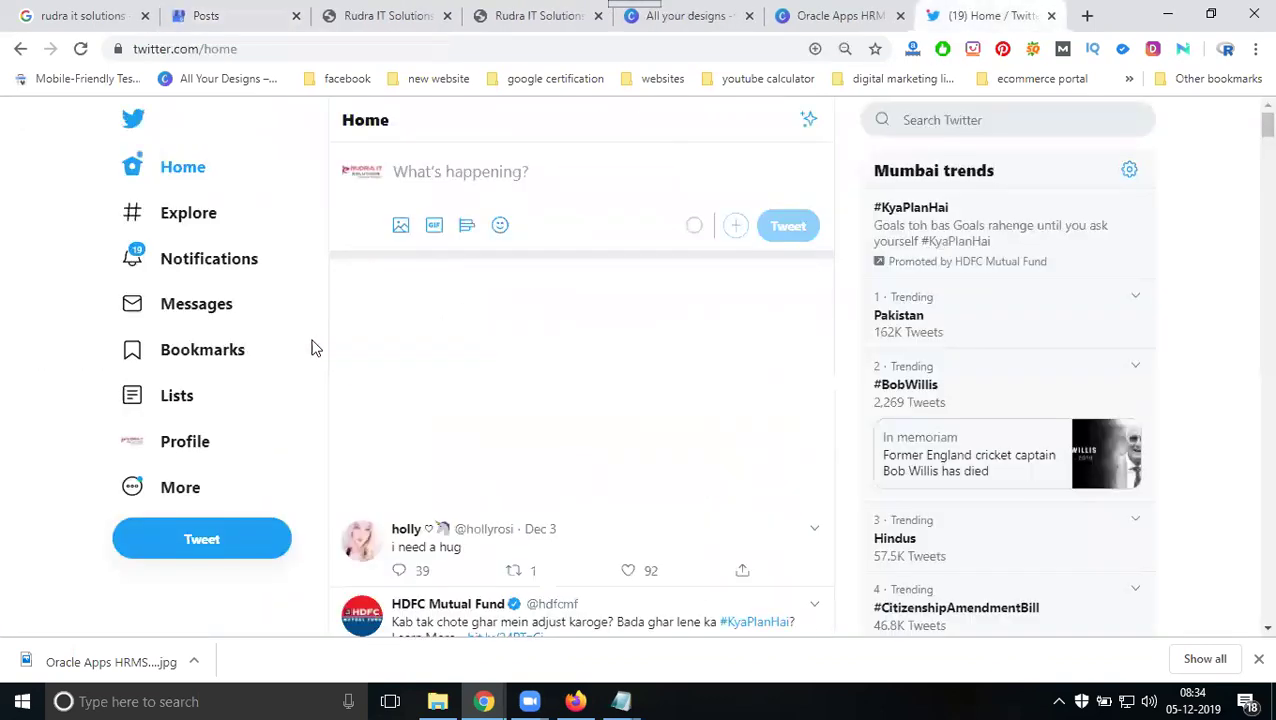
click(245, 440)
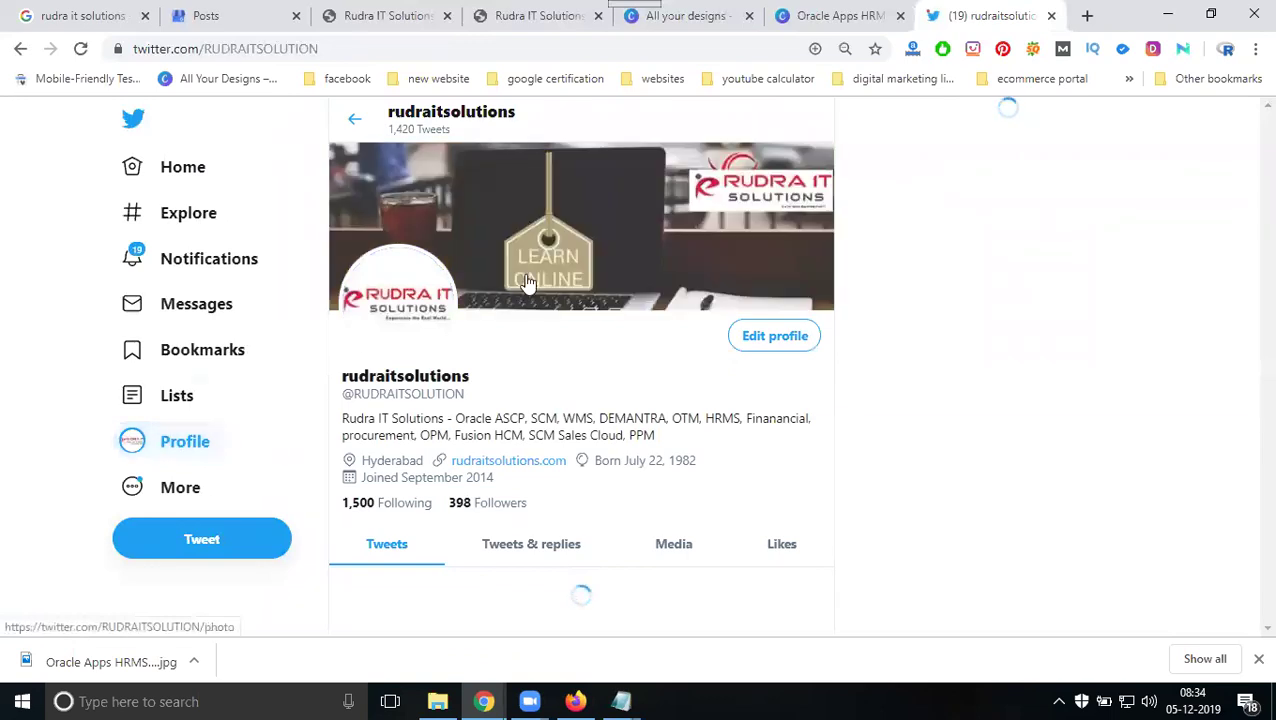
scroll(545, 310, down, 1)
scroll(560, 328, down, 1)
scroll(563, 350, down, 2)
scroll(565, 376, down, 3)
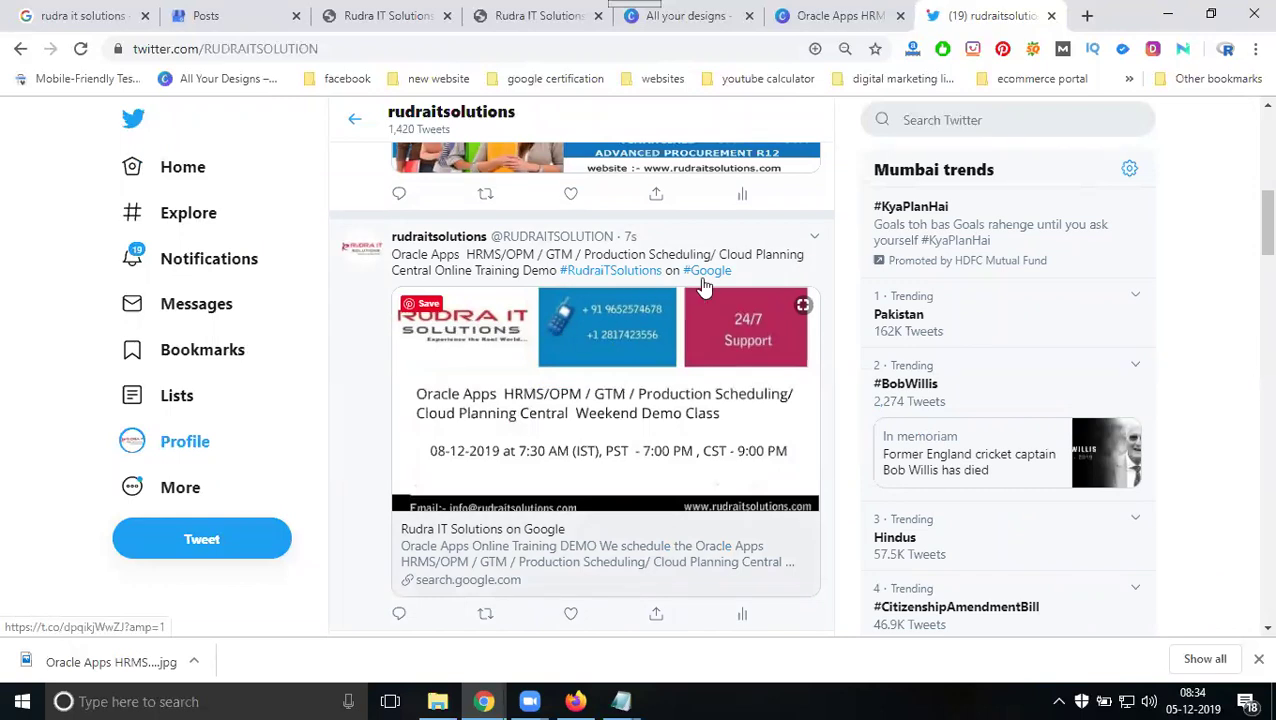
drag(740, 271, 396, 262)
key(ctrl+c)
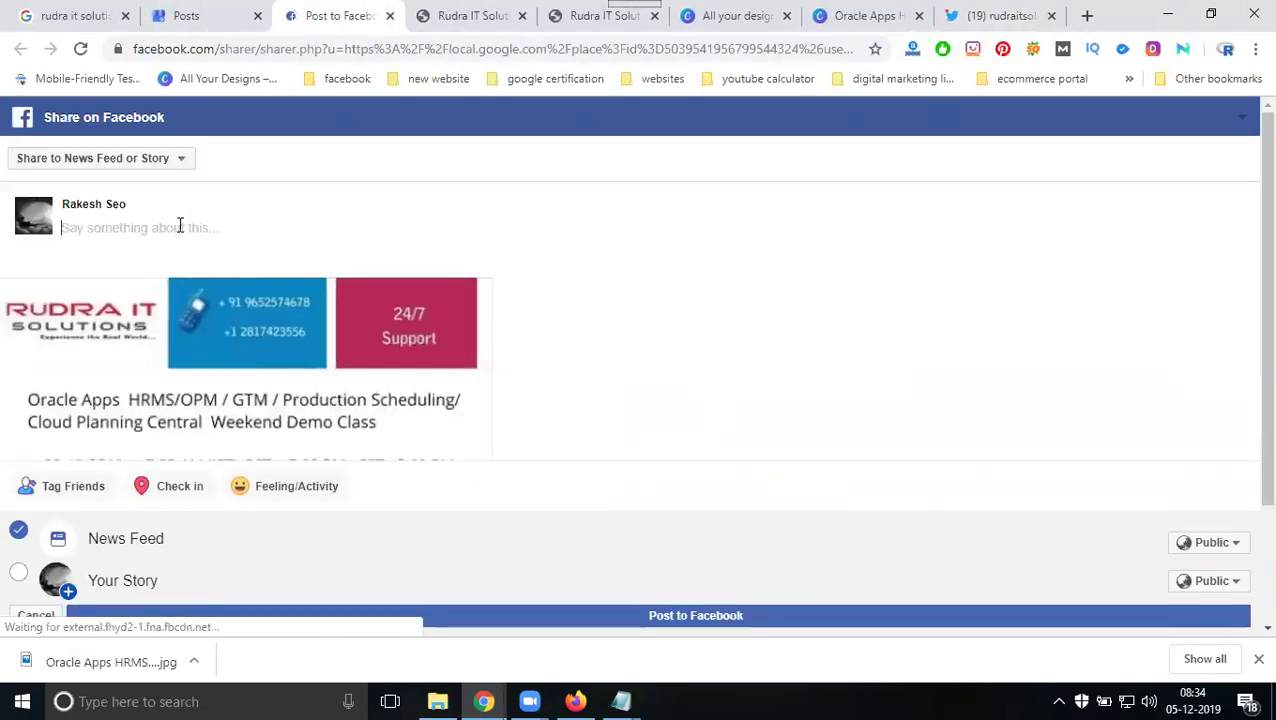
- Paste the tweet wording and post the share to the managed RudraITSolutions Facebook page
key(ctrl+v)
click(137, 158)
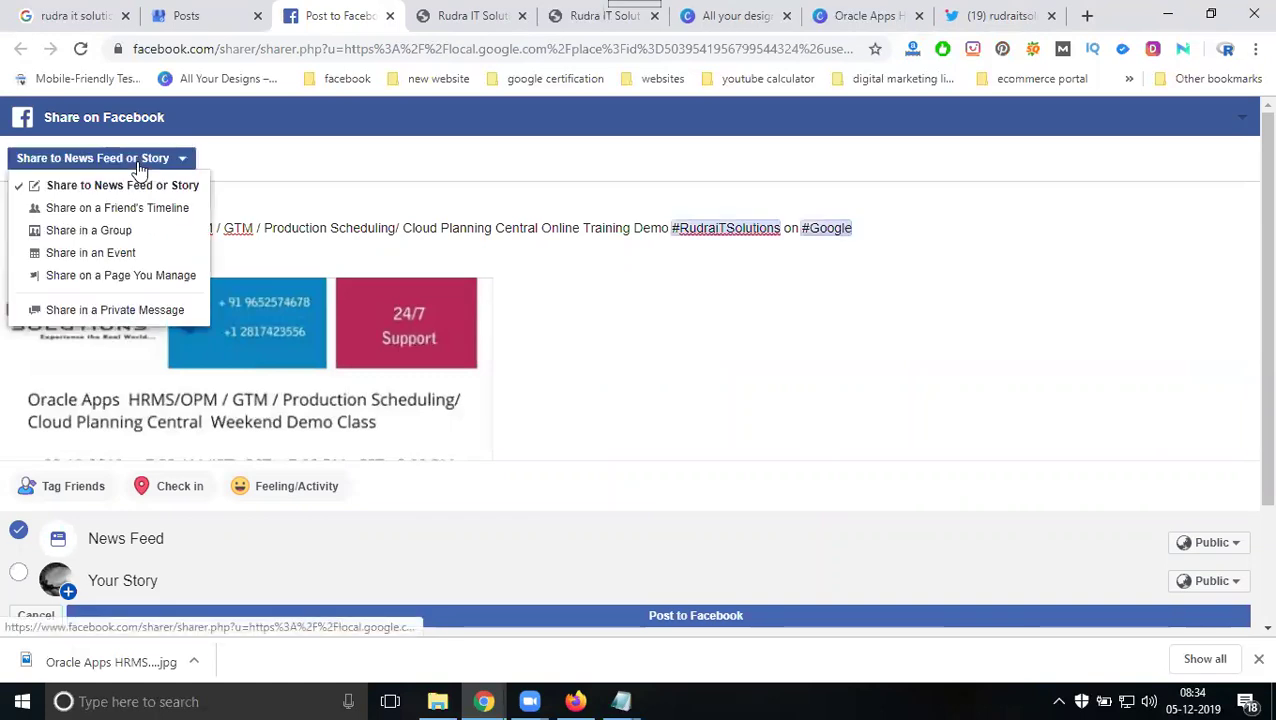
click(119, 276)
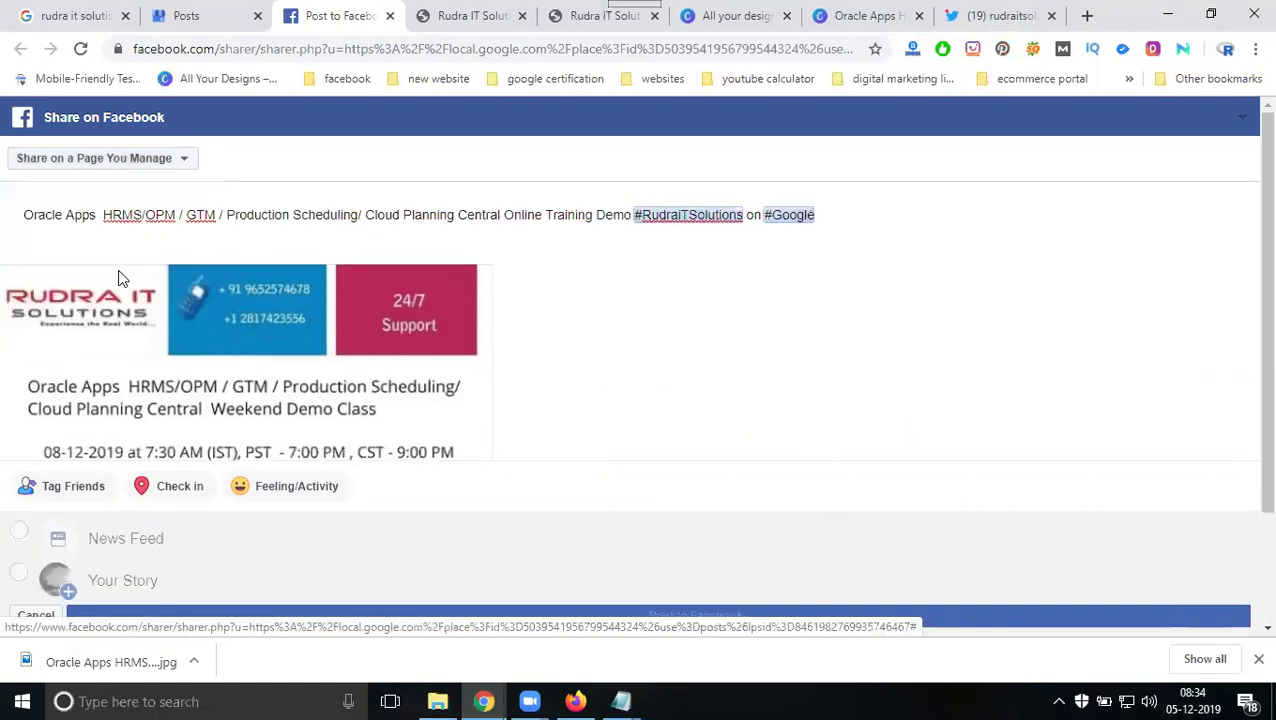
click(101, 200)
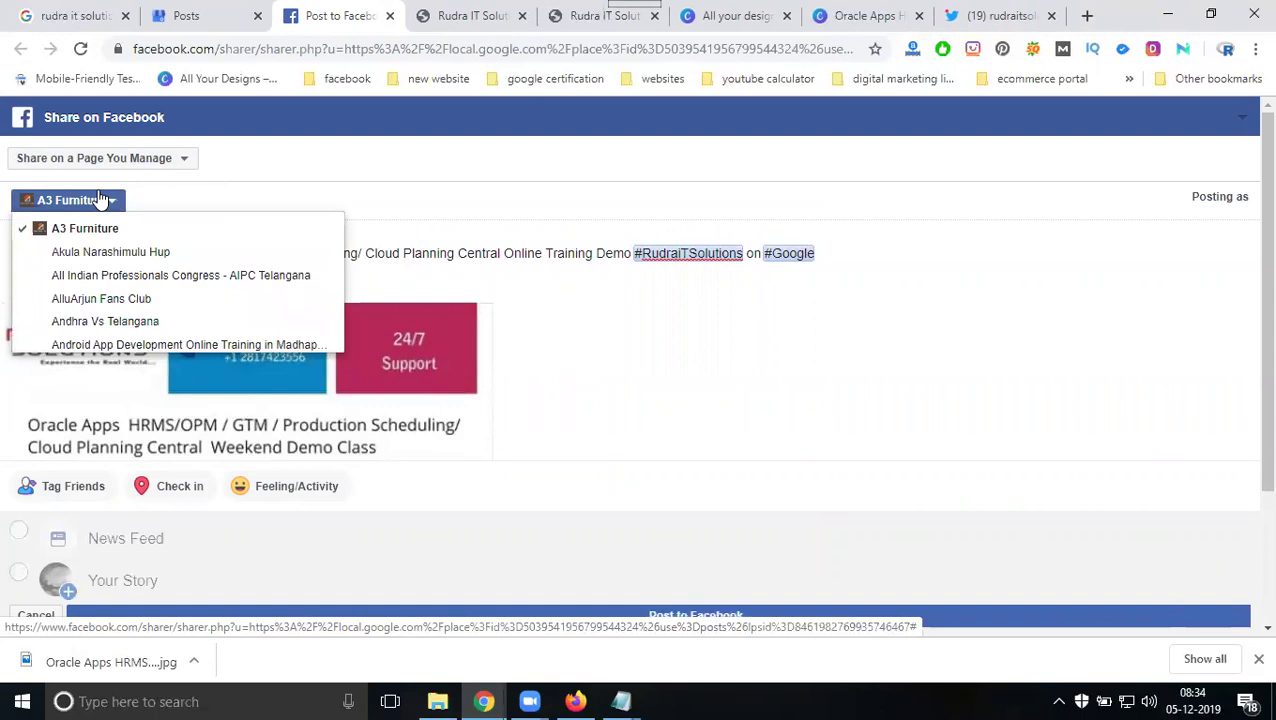
scroll(100, 228, down, 10)
scroll(105, 279, down, 2)
scroll(106, 276, down, 1)
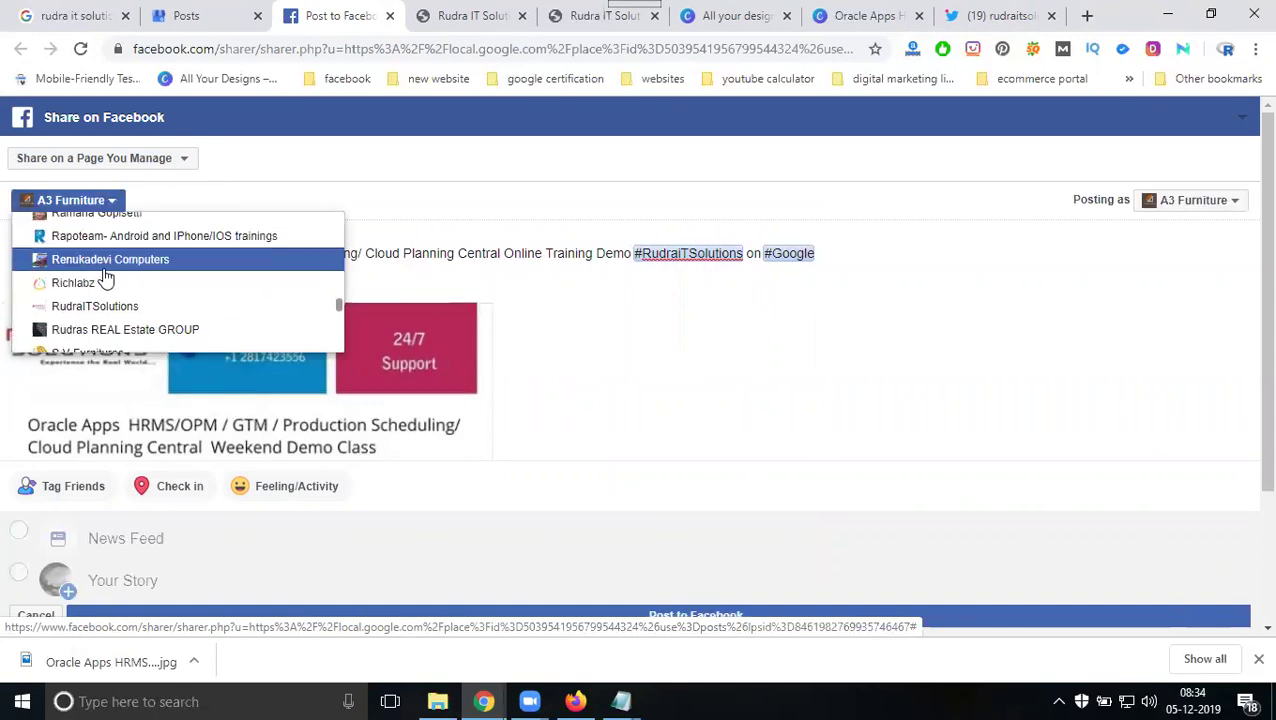
scroll(106, 278, down, 1)
click(106, 280)
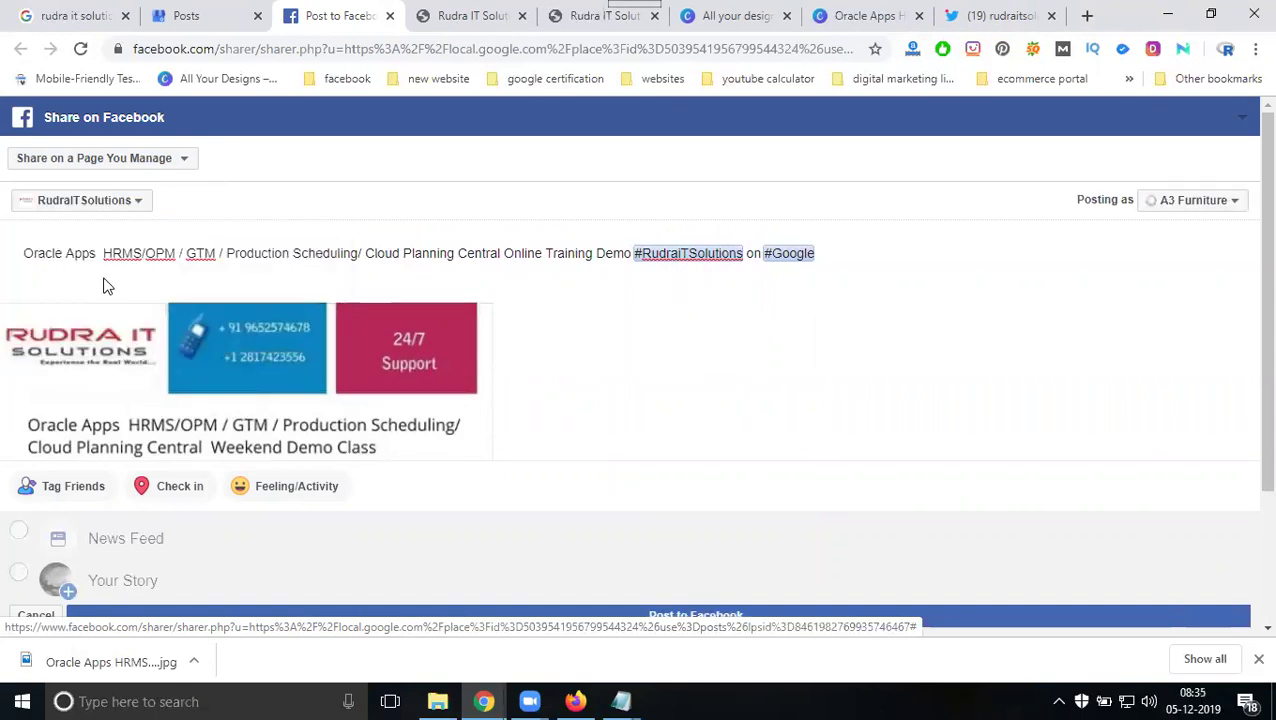
scroll(648, 484, down, 3)
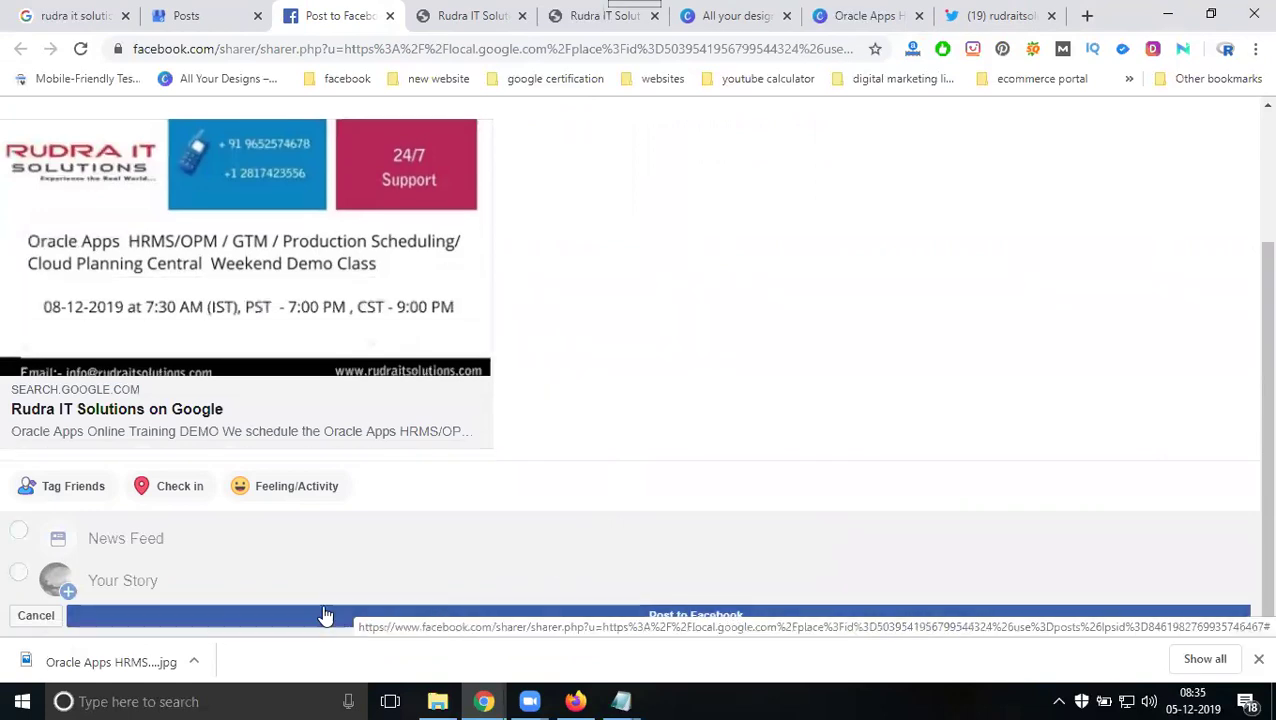
click(318, 617)
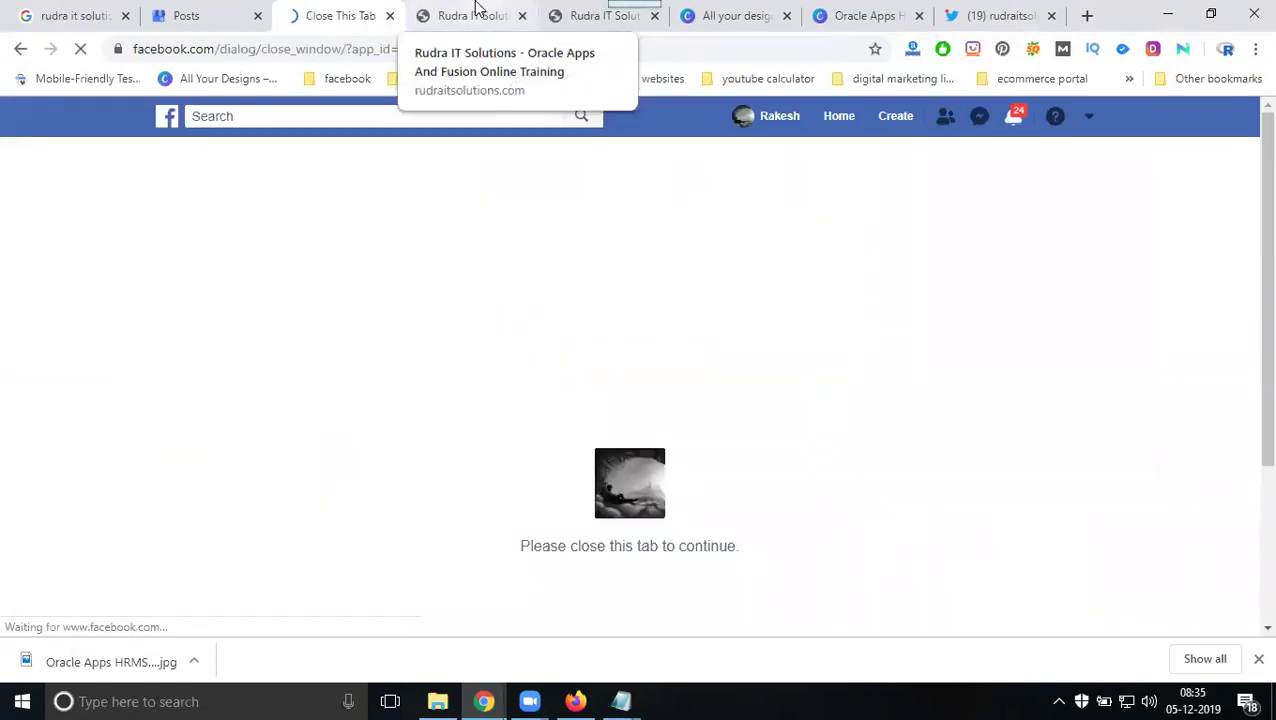
- Open the company's Facebook page from the website footer and scroll down to the new post
click(476, 8)
scroll(716, 464, down, 1)
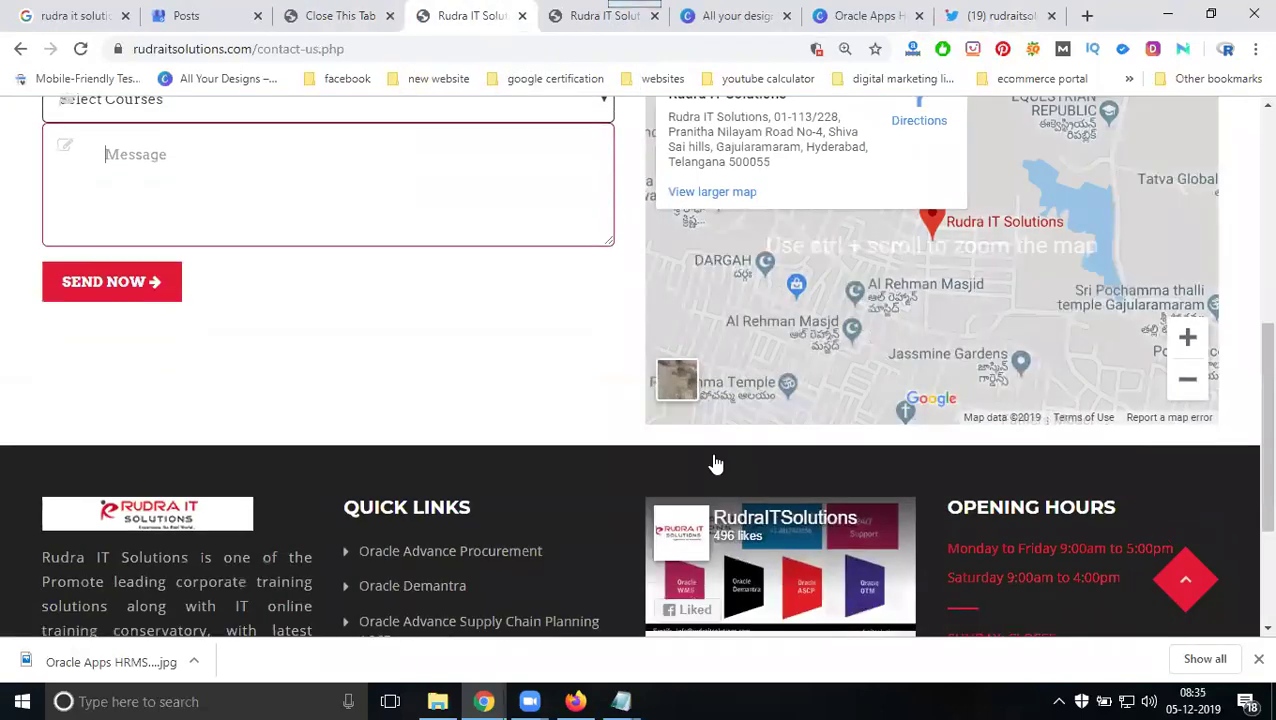
scroll(716, 464, down, 3)
click(1042, 603)
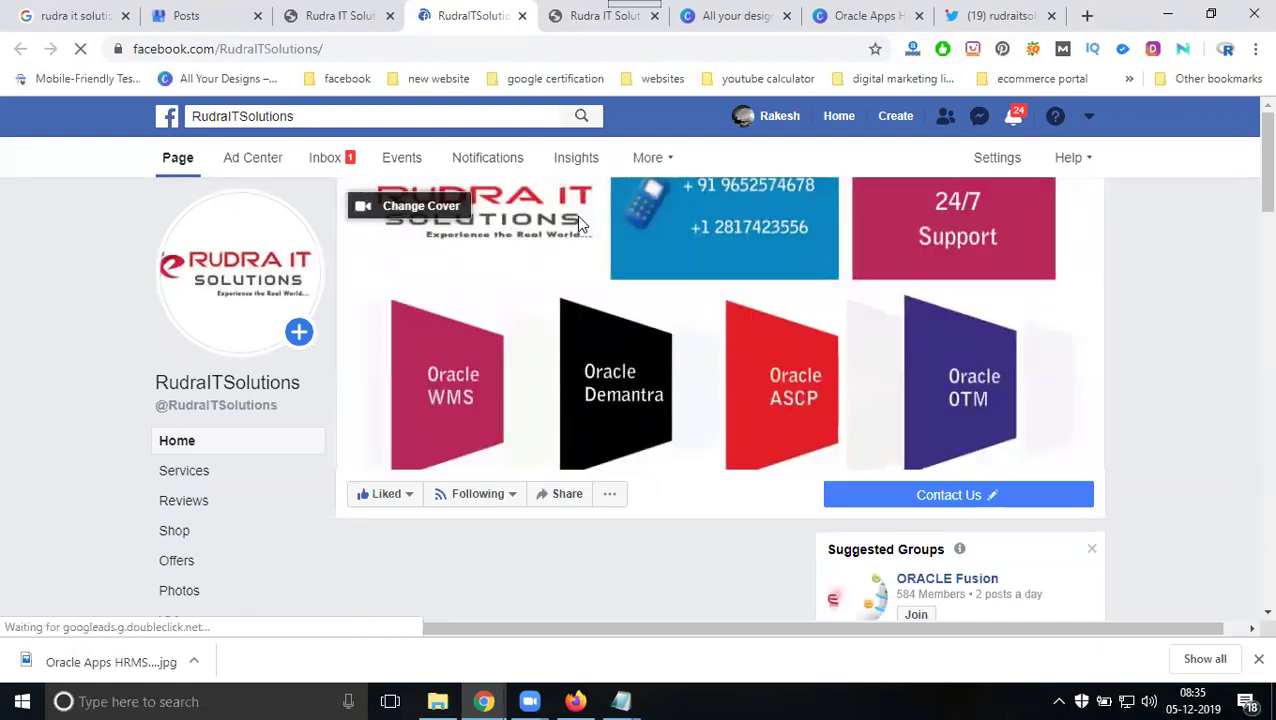
scroll(1052, 396, down, 3)
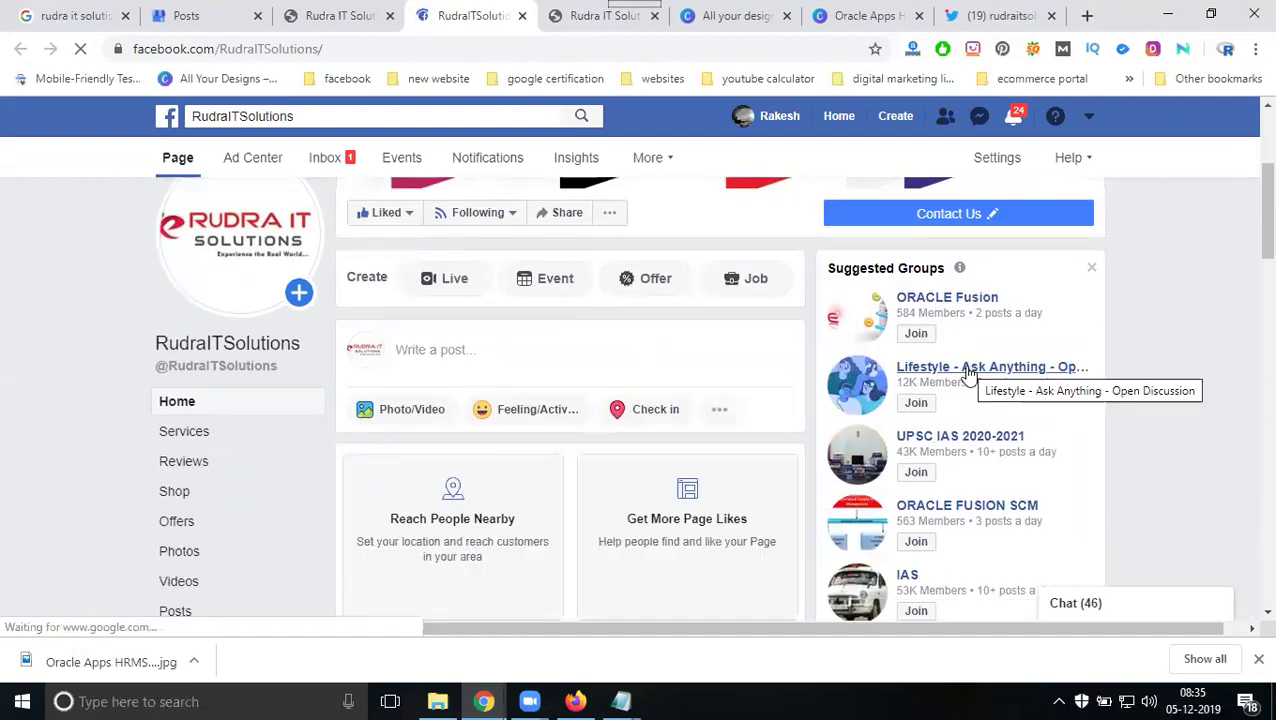
scroll(980, 372, down, 3)
scroll(966, 375, down, 3)
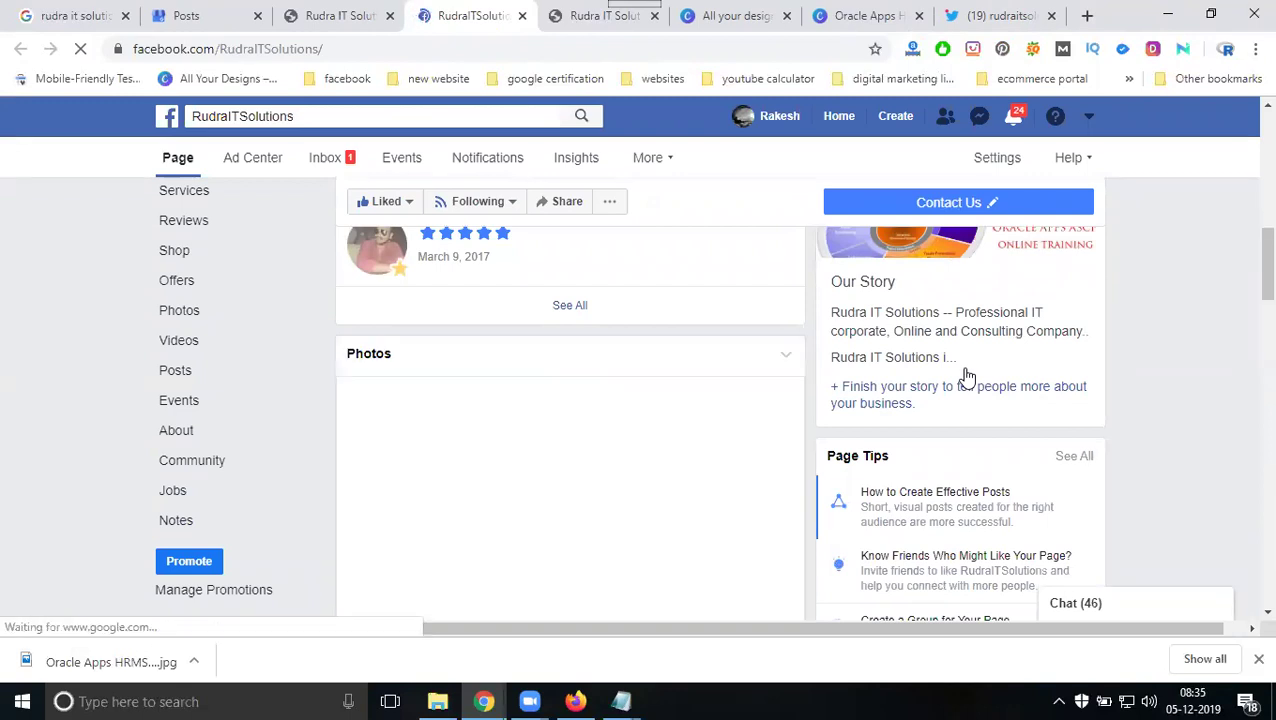
scroll(966, 375, down, 5)
scroll(966, 375, down, 5)
scroll(966, 375, down, 5)
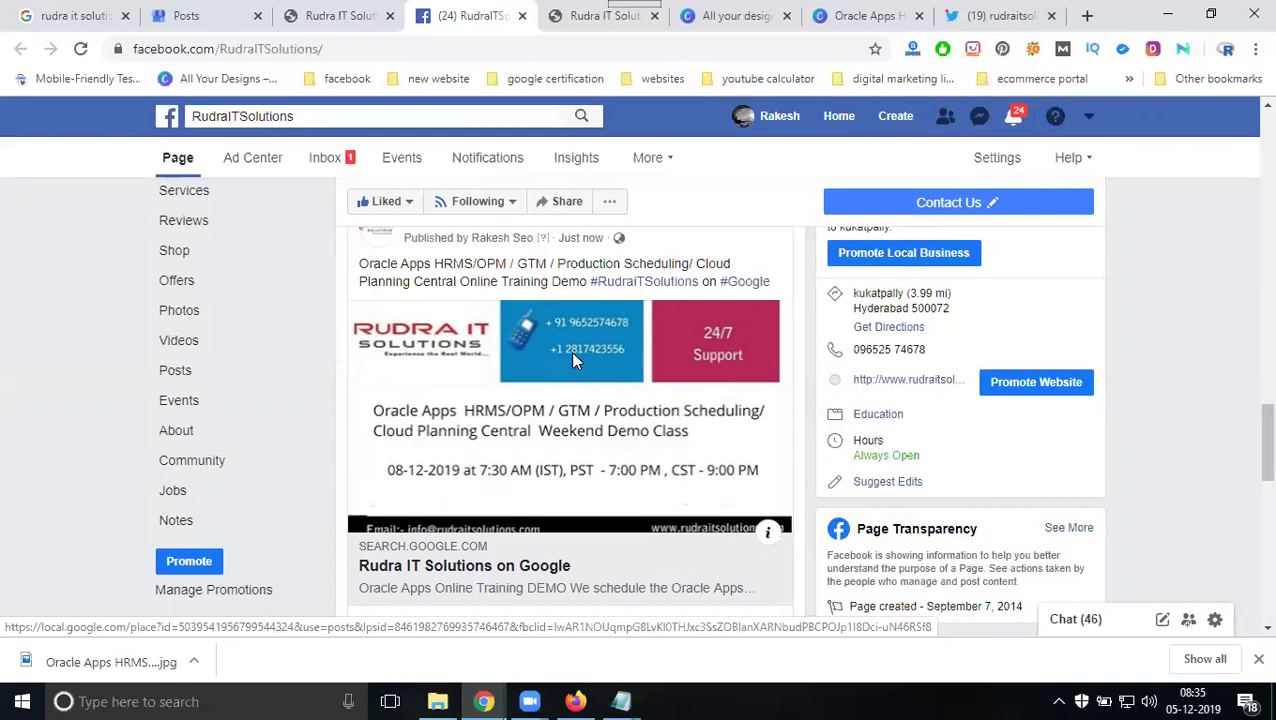
- Open the Facebook post's Google link and scroll through the Oracle Apps demo event details
click(573, 361)
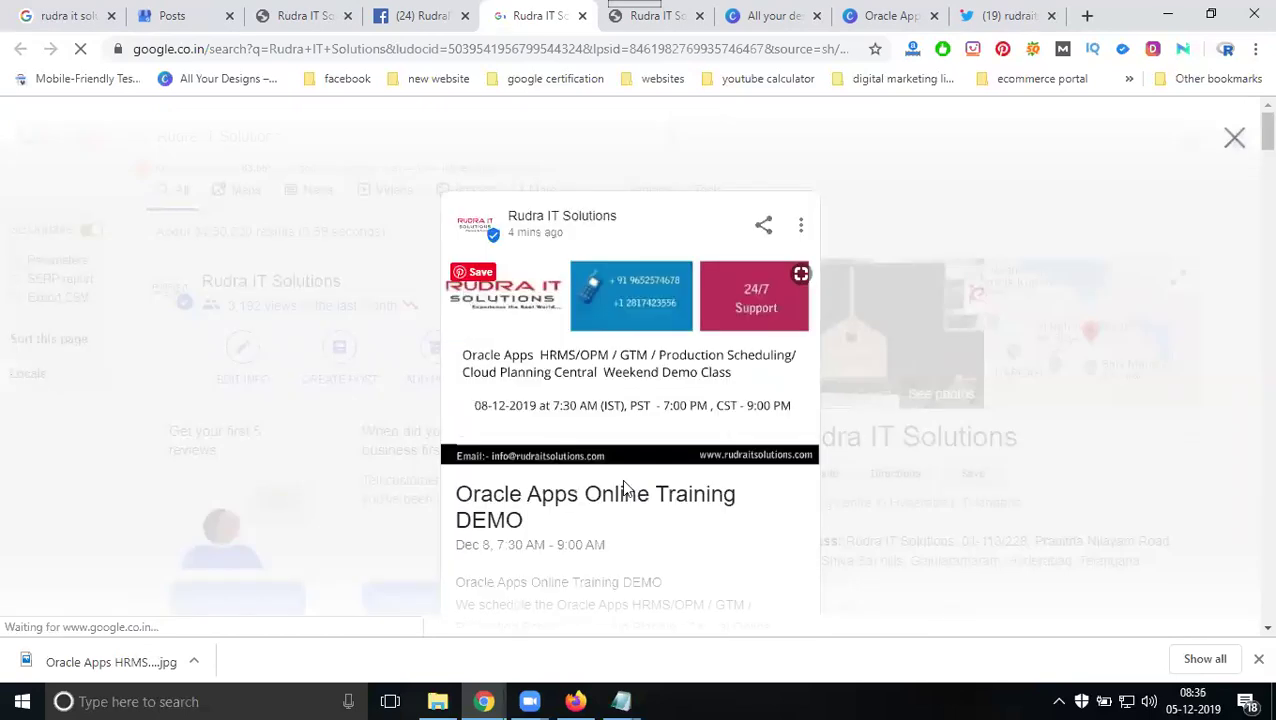
scroll(621, 488, down, 4)
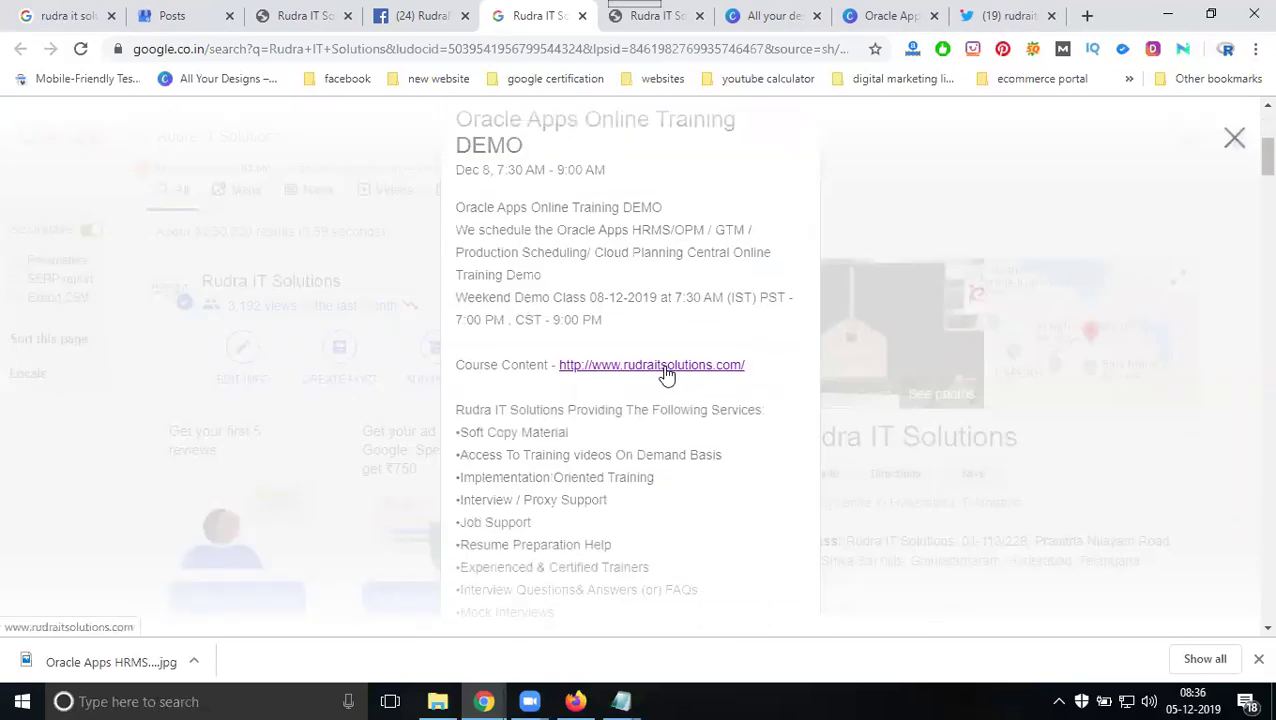
scroll(597, 452, down, 5)
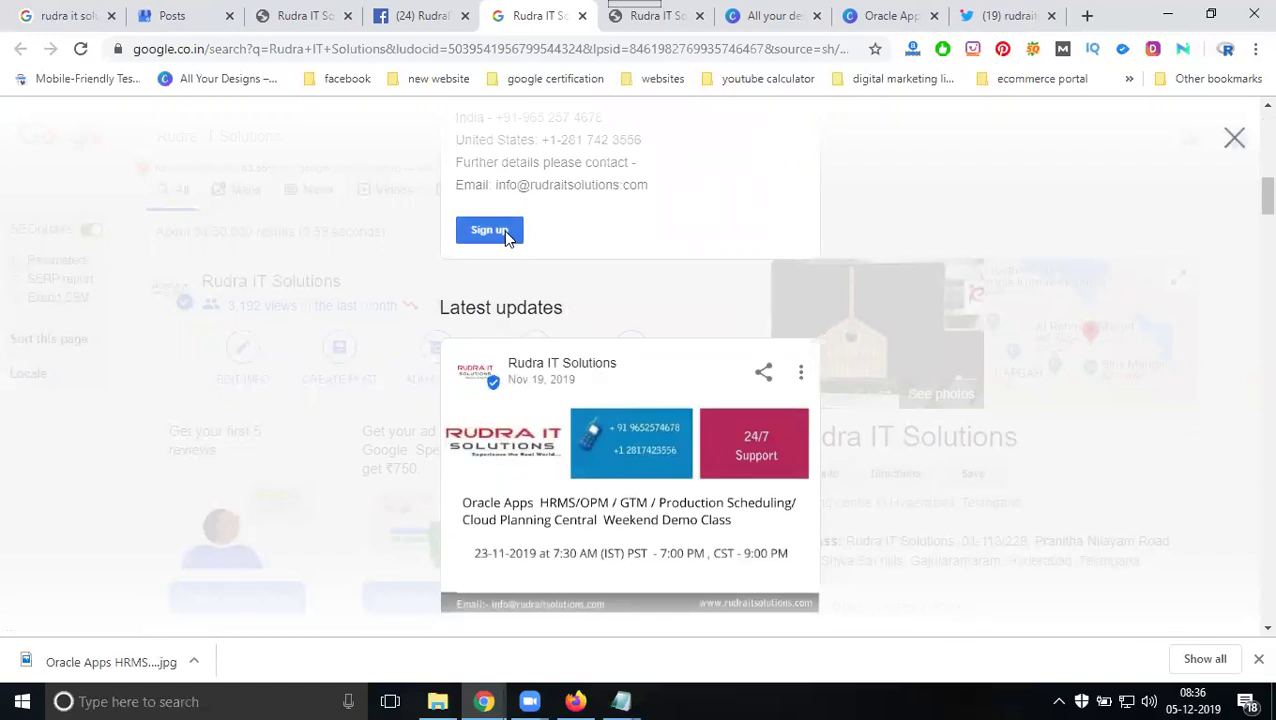